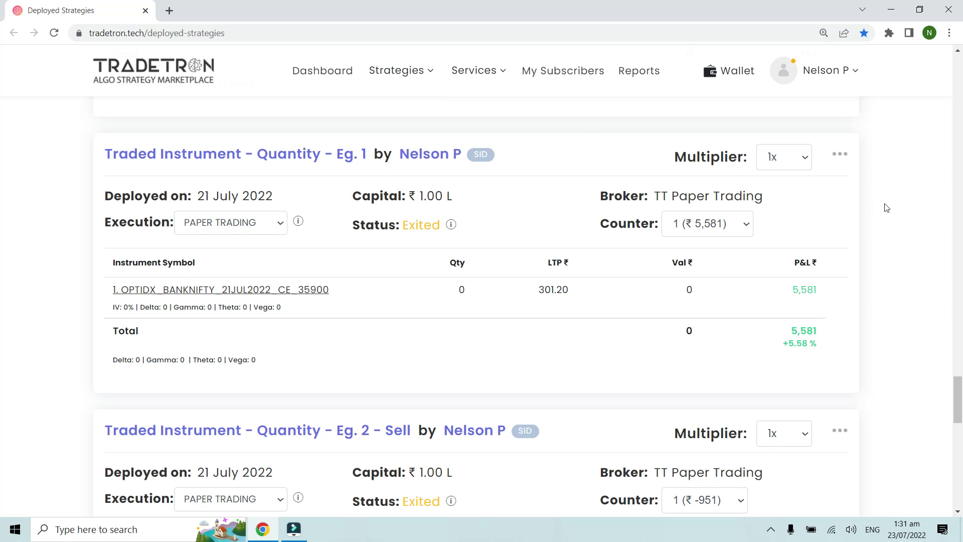
- Open the edit page of the deployed strategy "Traded Instrument - Quantity - Eg. 1" in a new browser tab and switch to it
click(844, 159)
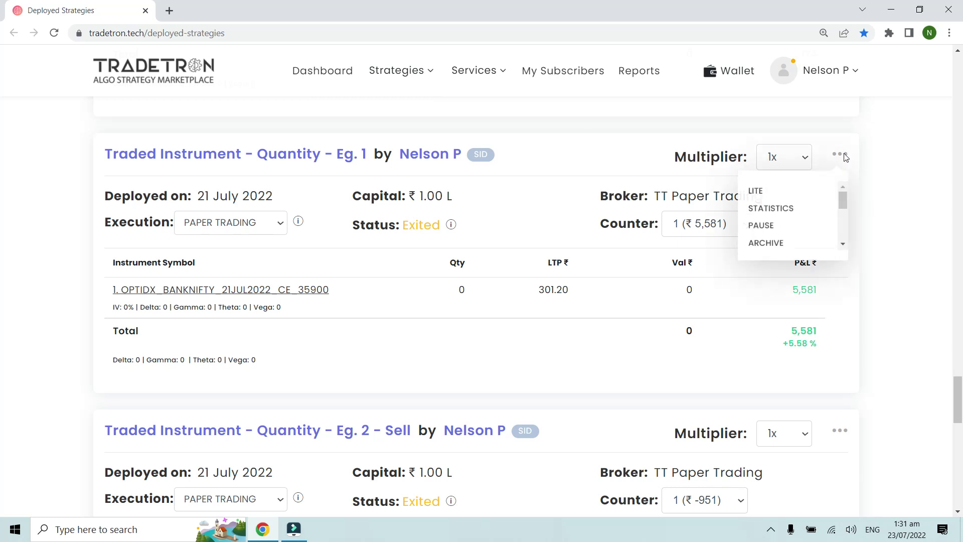
click(536, 160)
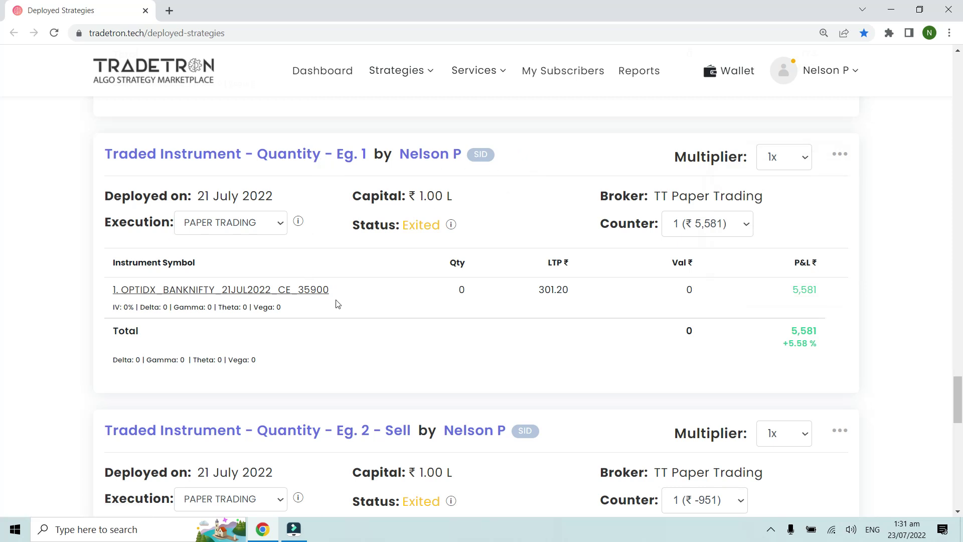
click(841, 157)
scroll(789, 209, down, 4)
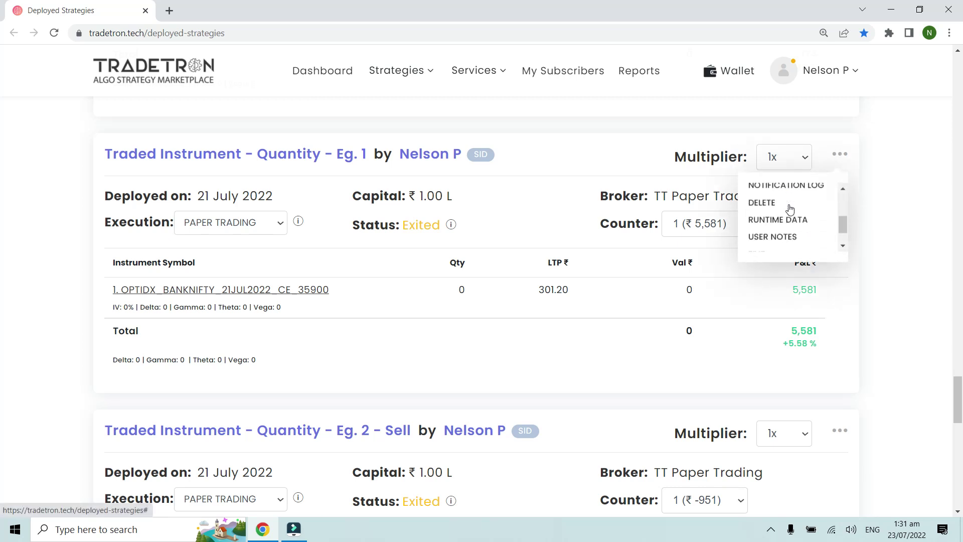
scroll(790, 208, down, 1)
scroll(777, 191, up, 2)
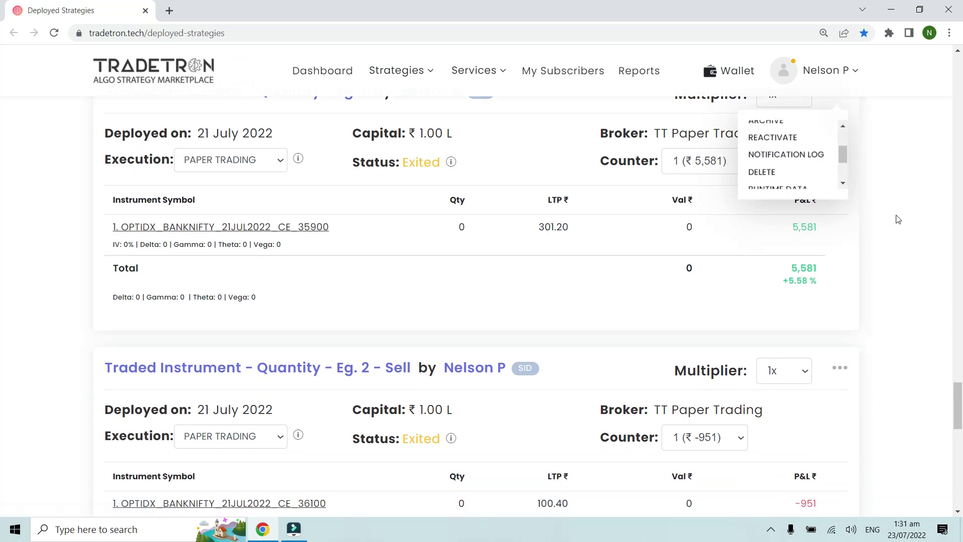
scroll(878, 218, up, 2)
scroll(797, 266, down, 2)
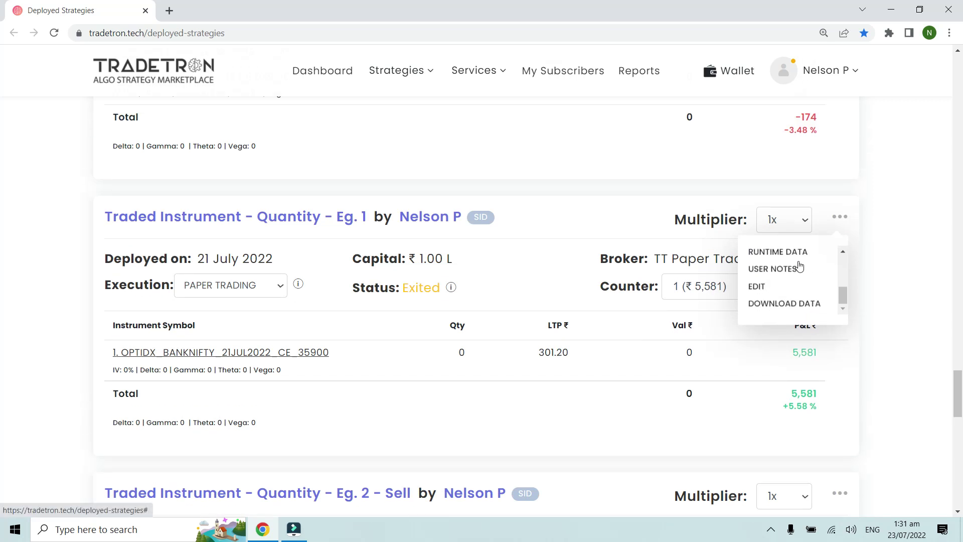
right_click(756, 288)
click(787, 297)
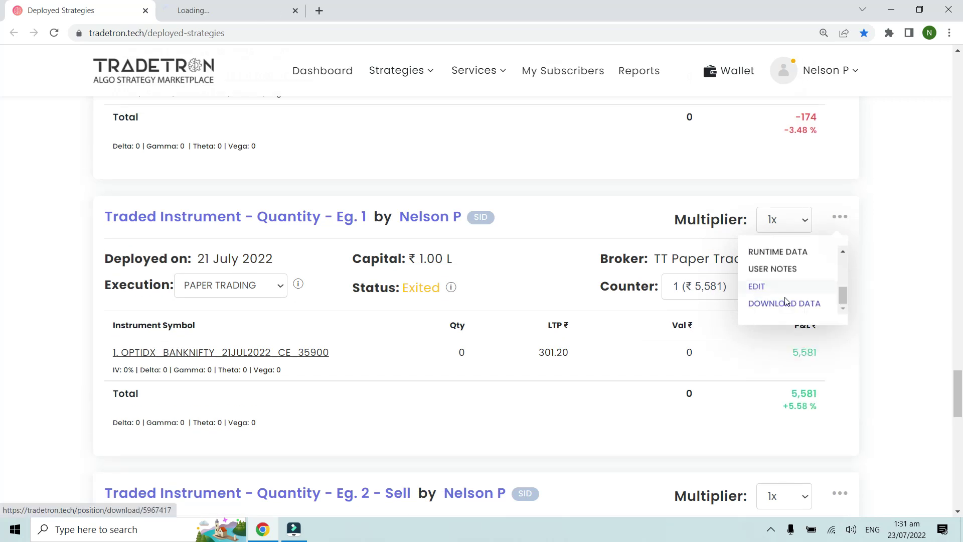
click(216, 7)
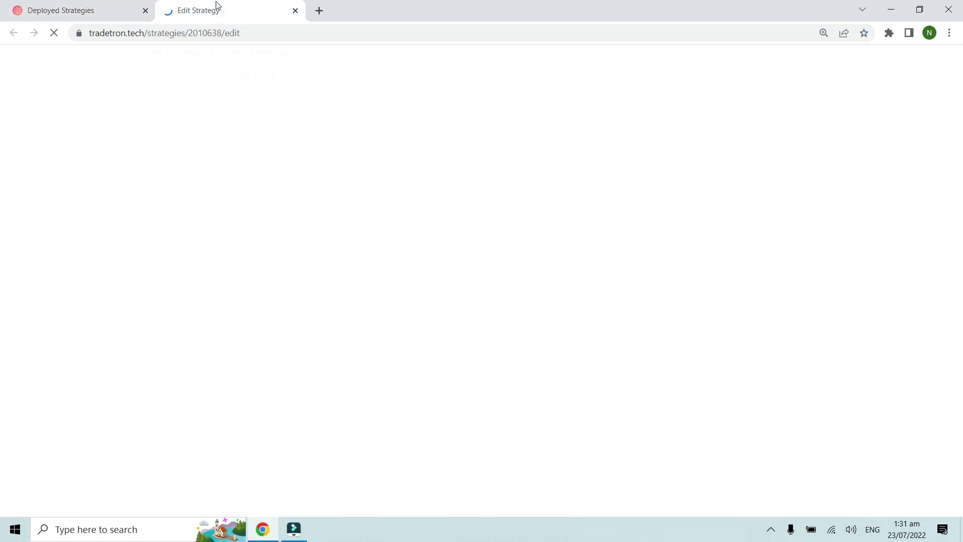
- Examine the entry conditions of Set 1 in the Condition Builder and close it without changes
scroll(302, 181, down, 6)
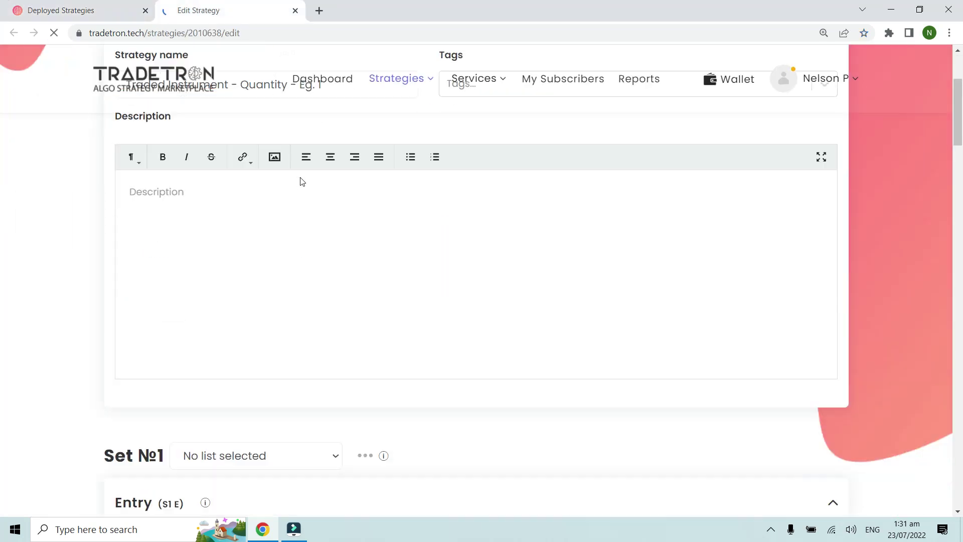
scroll(302, 177, up, 1)
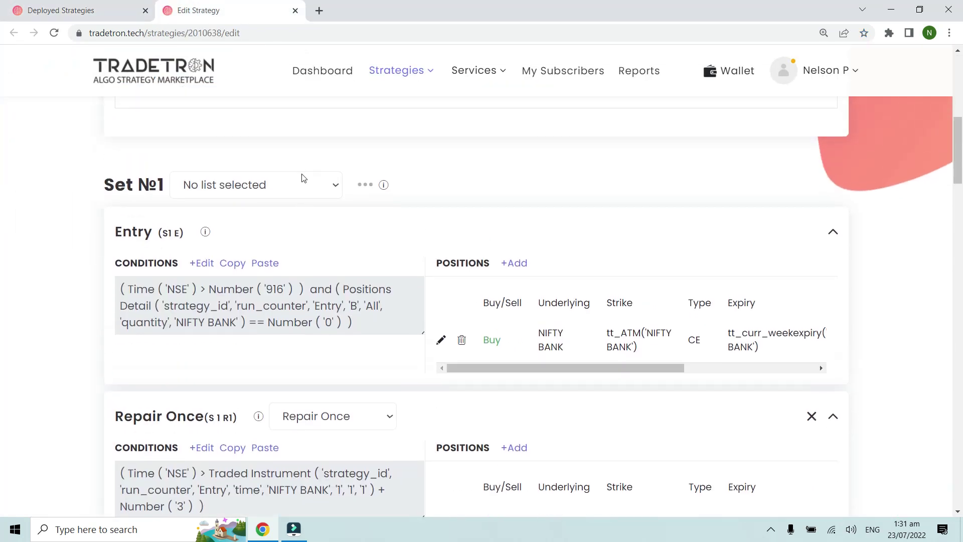
click(203, 264)
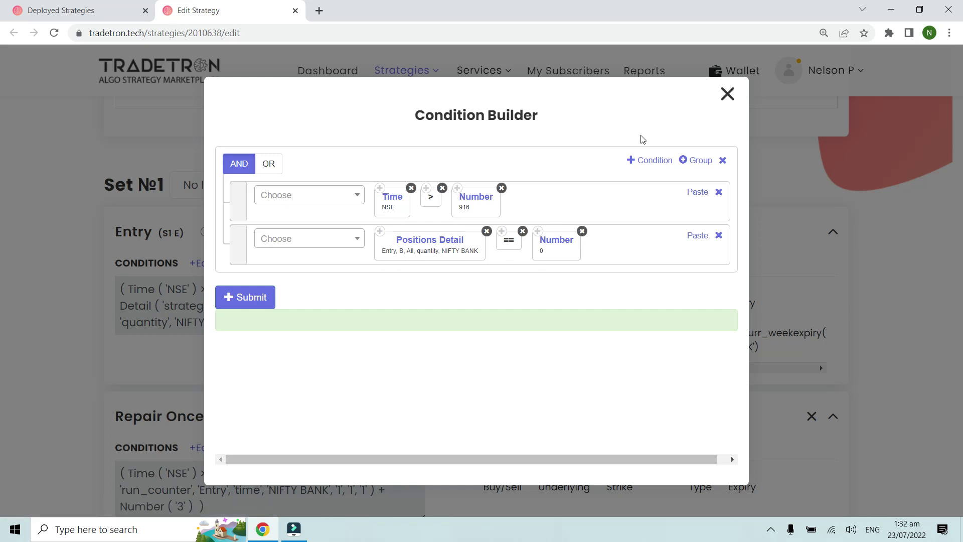
click(727, 94)
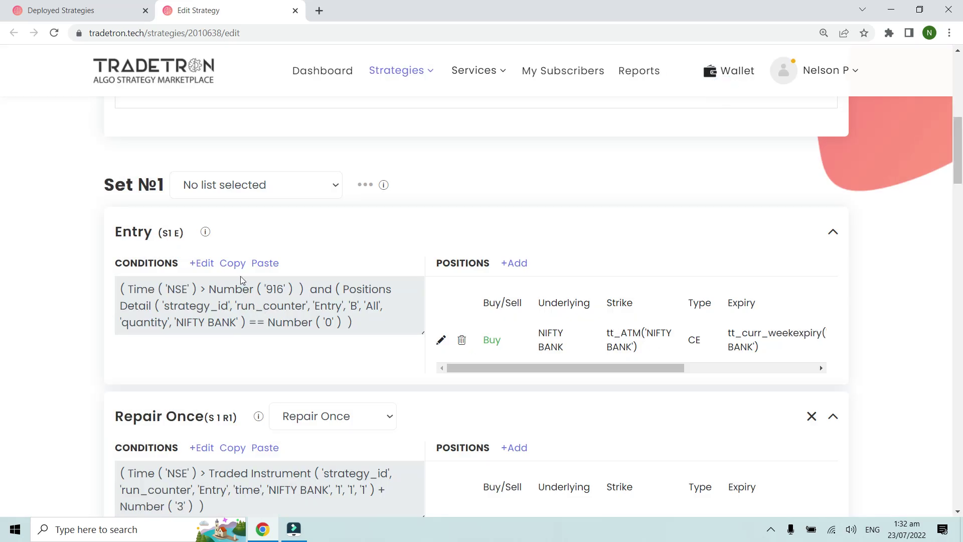
- Inspect the parameters of the Positions Detail keyword in the Set 1 entry conditions, leaving the conditions unedited
click(211, 267)
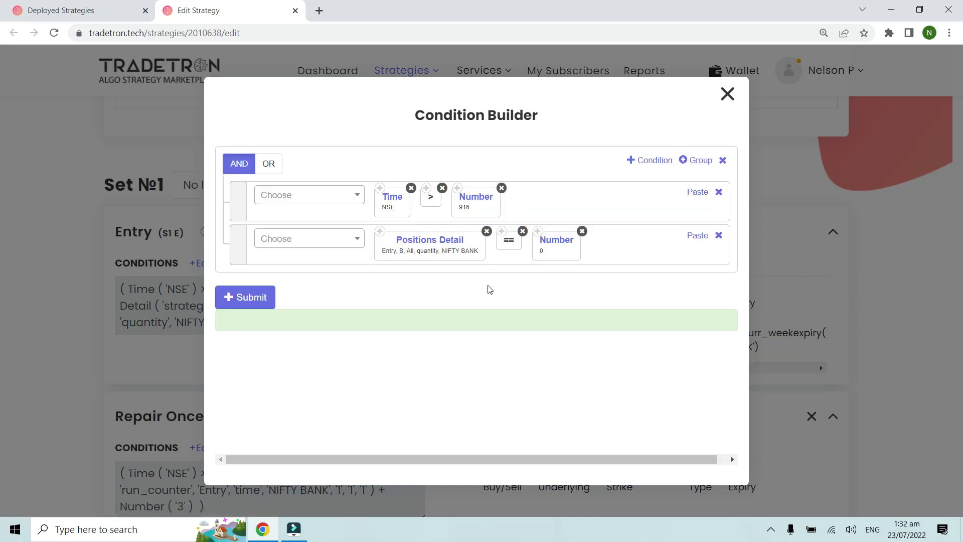
key(ctrl+plus)
key(ctrl+plus)
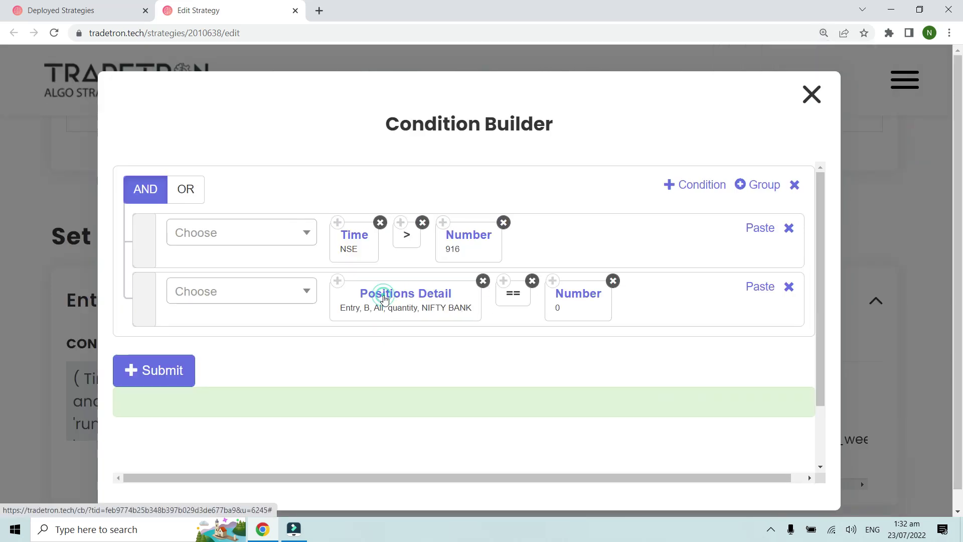
click(383, 296)
scroll(509, 329, down, 3)
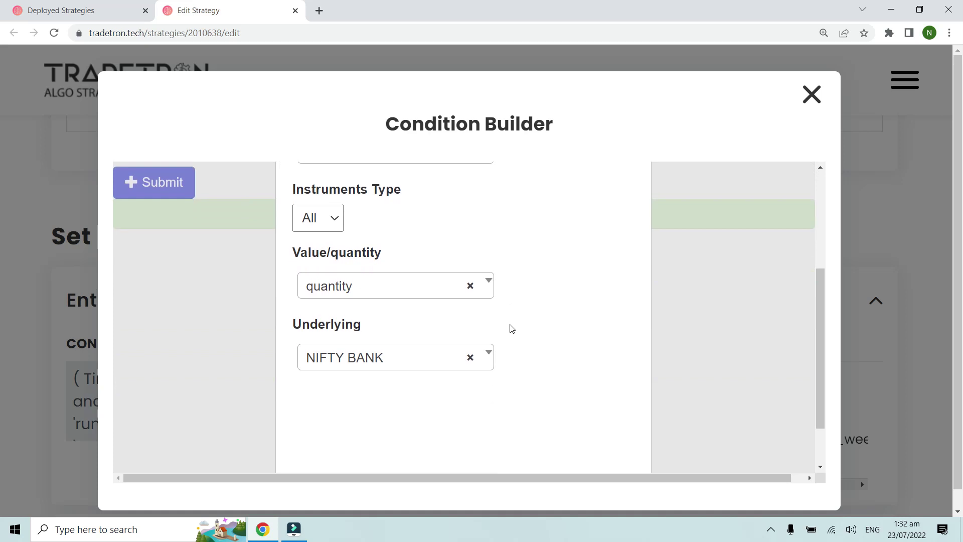
scroll(654, 199, up, 2)
click(806, 102)
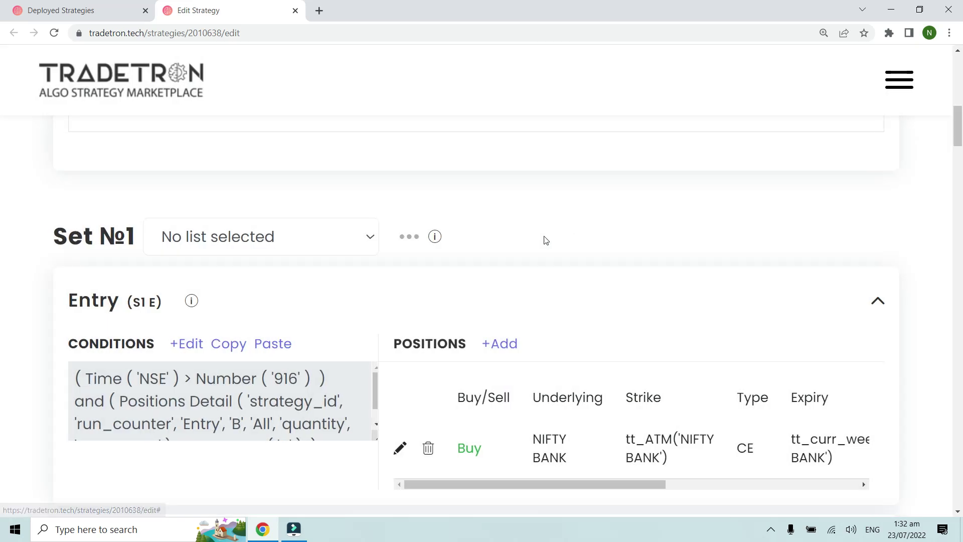
click(182, 344)
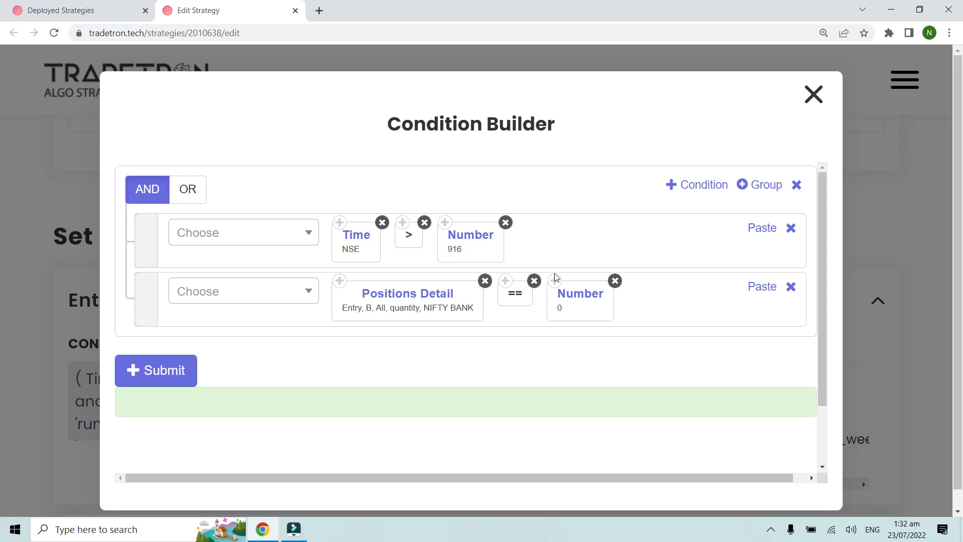
click(806, 100)
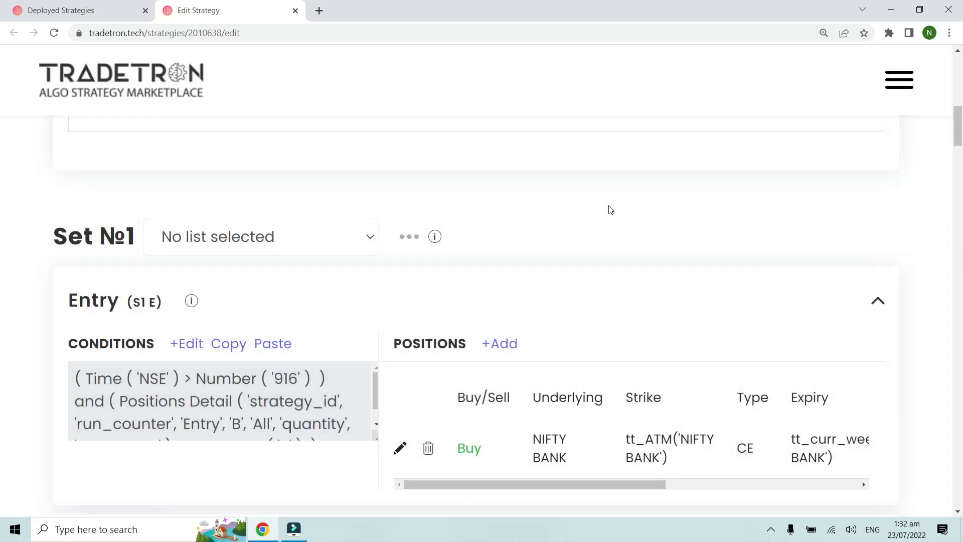
- Review the settings of the Set 1 entry's Buy position in the Position builder and close it without updating
key(ctrl+minus)
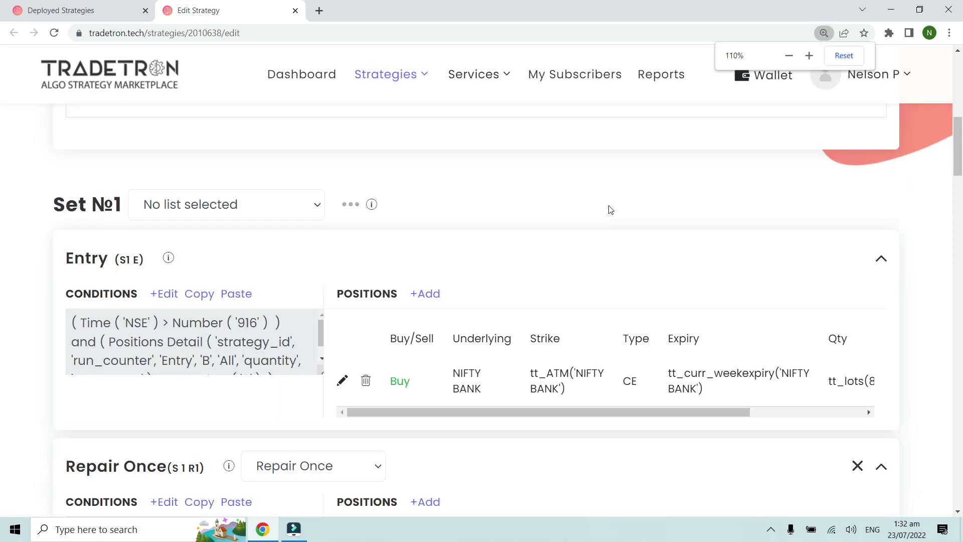
key(ctrl+minus)
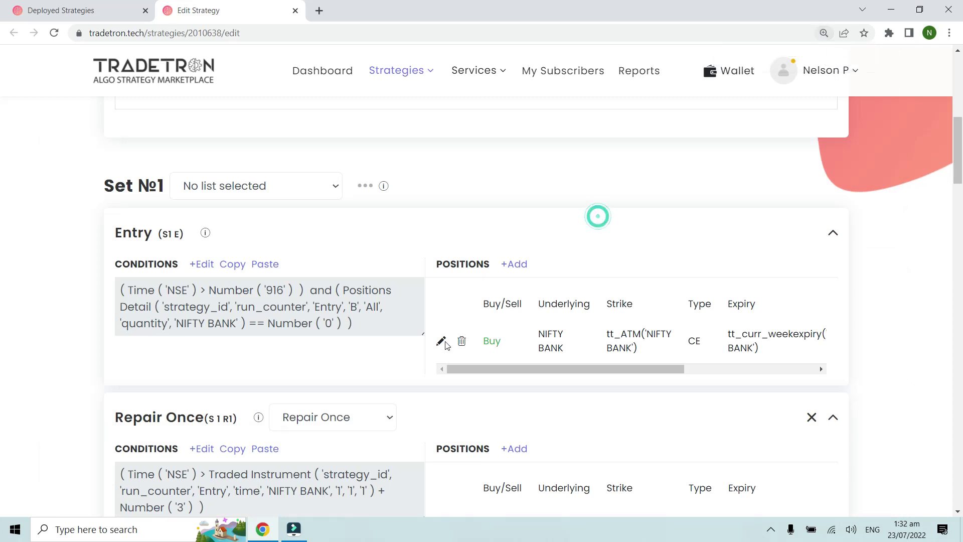
click(442, 342)
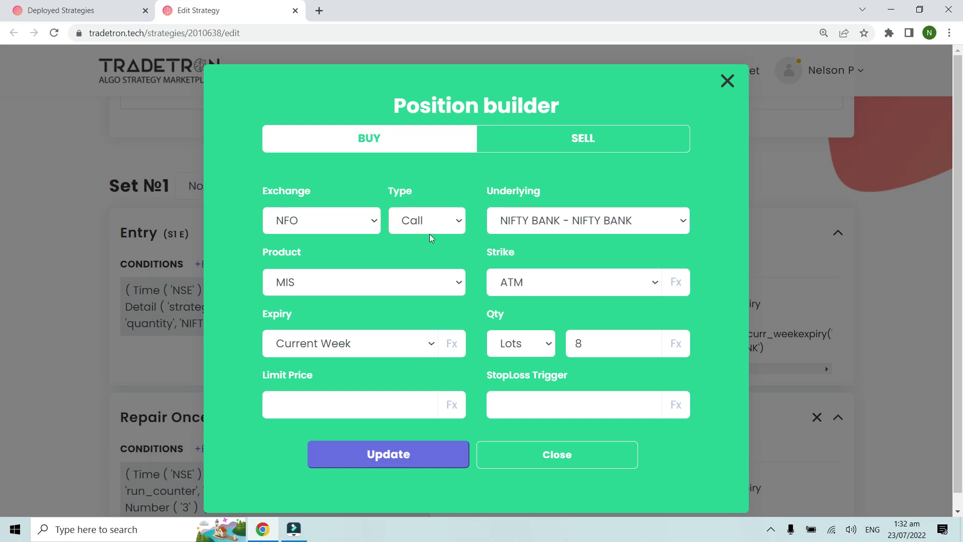
click(284, 291)
click(282, 287)
click(328, 343)
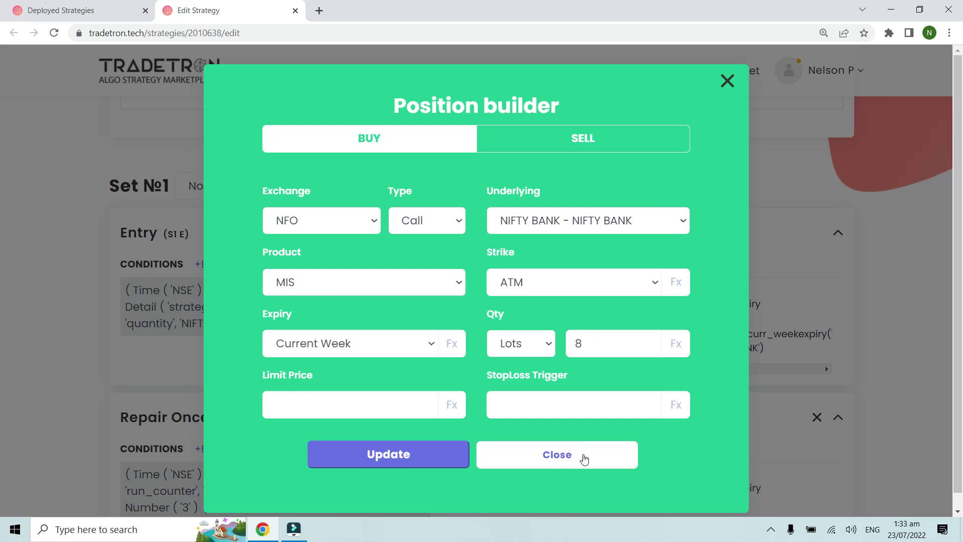
click(580, 456)
- Examine the time condition of the first Repair Once block (S 1 R1) in the Condition Builder and close it unchanged
scroll(378, 352, down, 2)
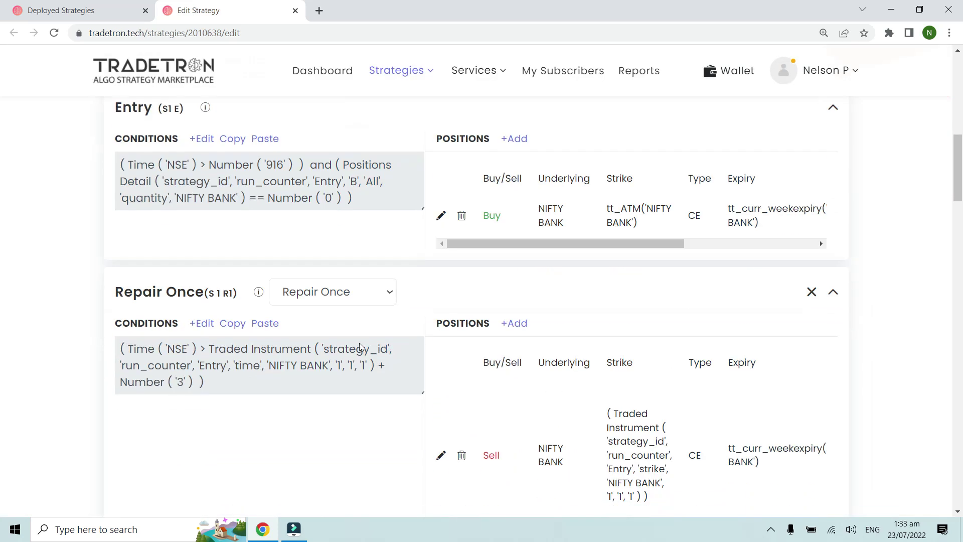
click(205, 324)
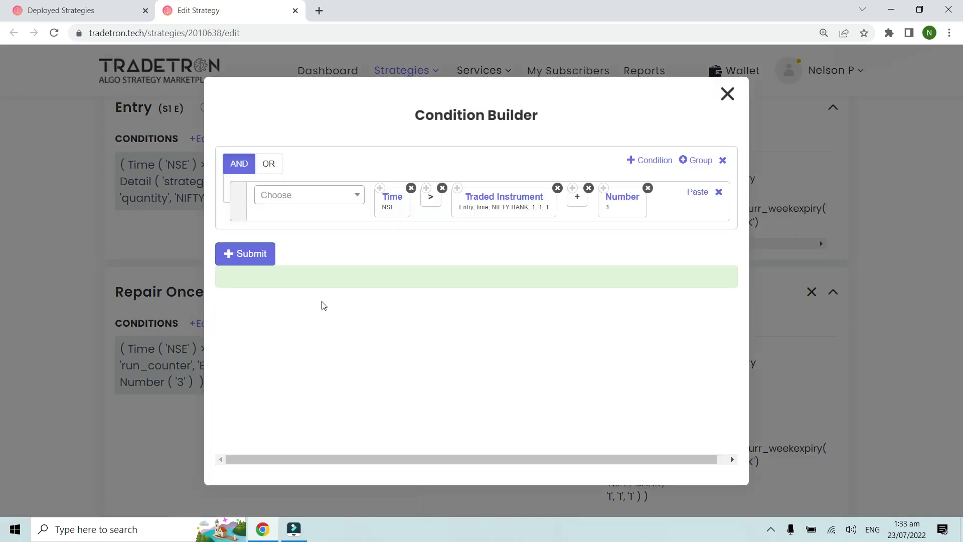
key(ctrl+plus)
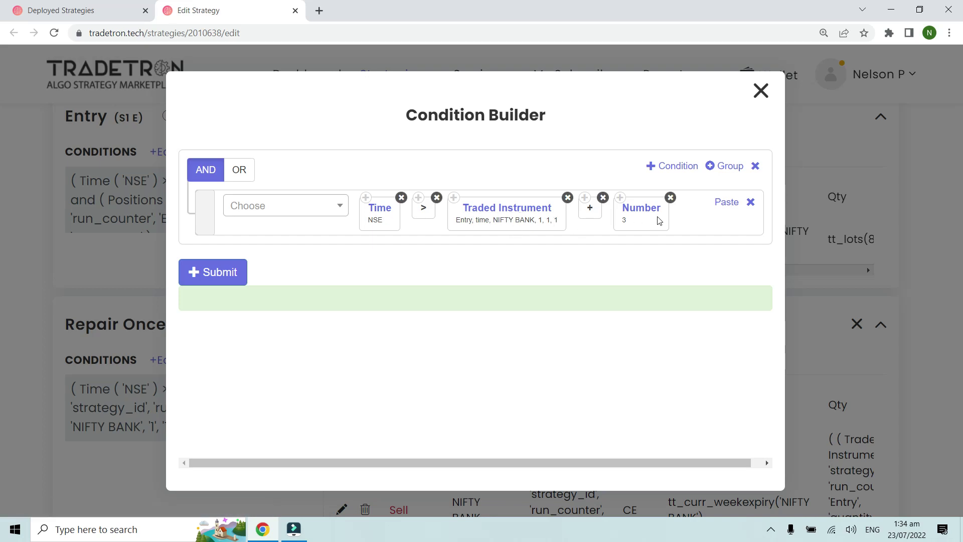
click(760, 96)
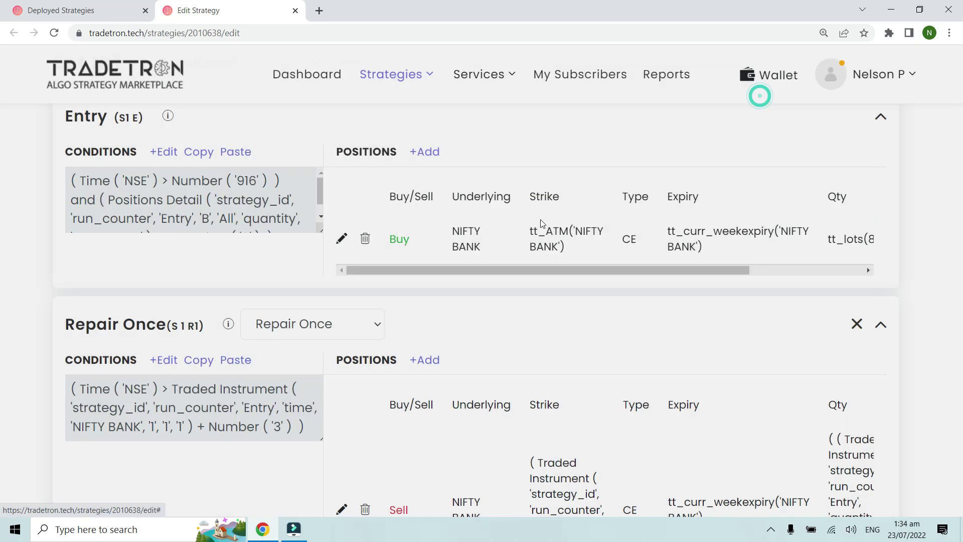
key(ctrl+minus)
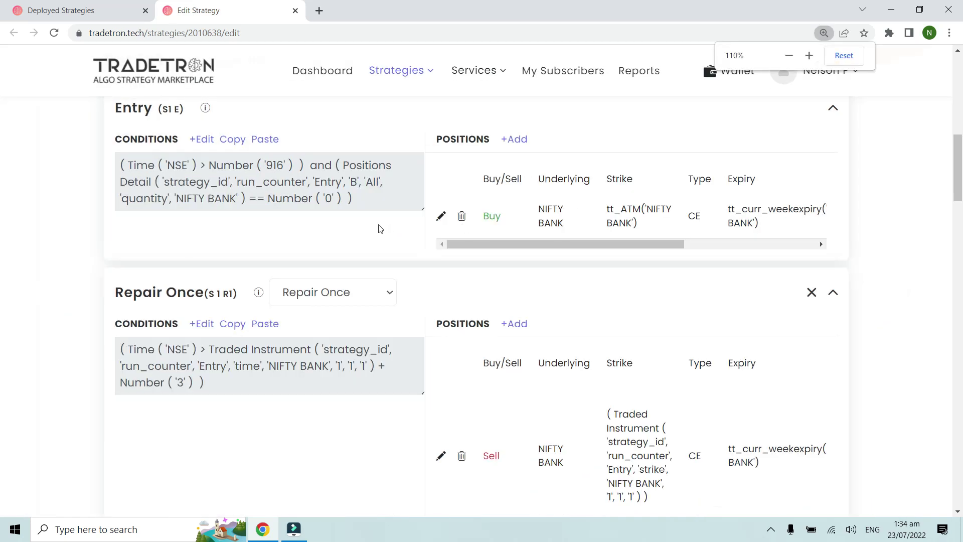
scroll(371, 227, up, 1)
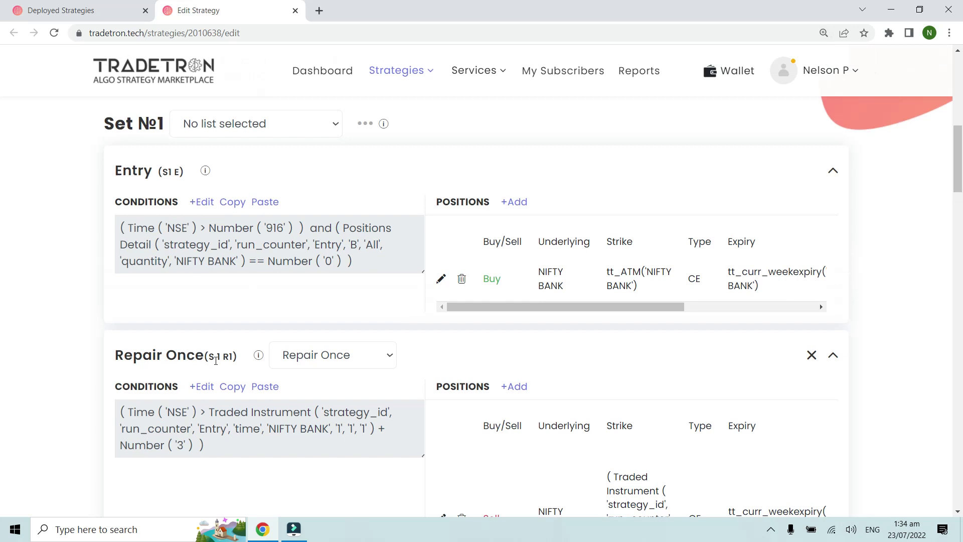
click(203, 390)
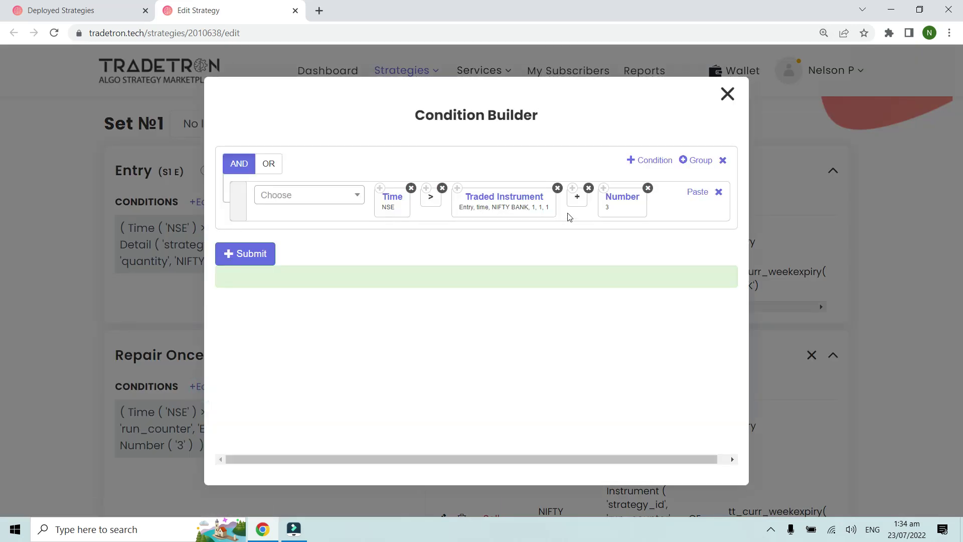
click(727, 94)
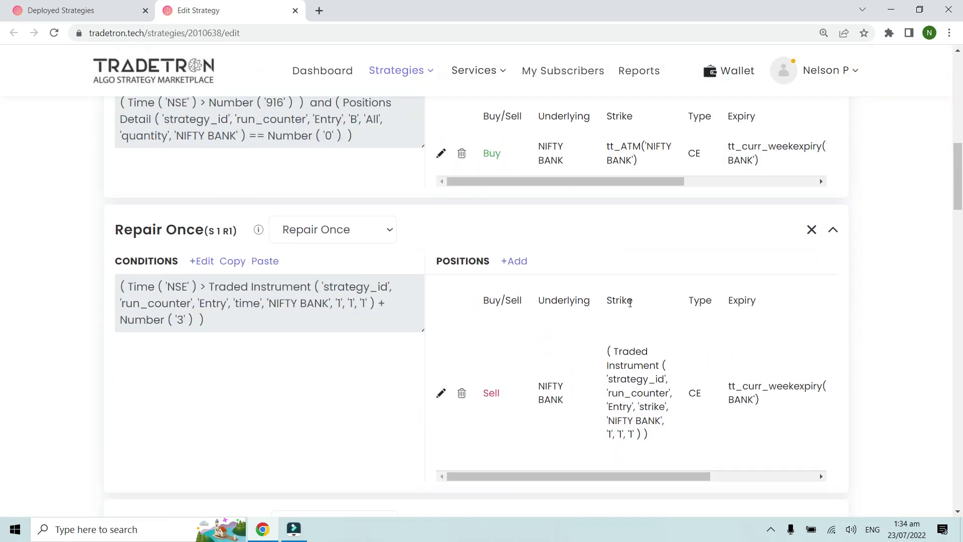
- Inspect the Sell position of Repair Once (S 1 R1) and its Traded Instrument strike formula, closing both builders without changes
click(442, 153)
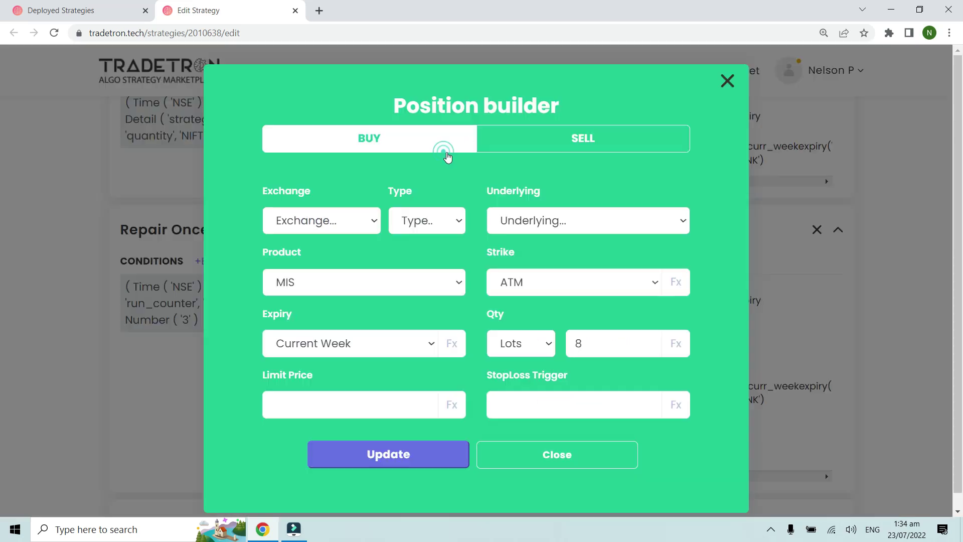
click(595, 457)
scroll(414, 373, down, 1)
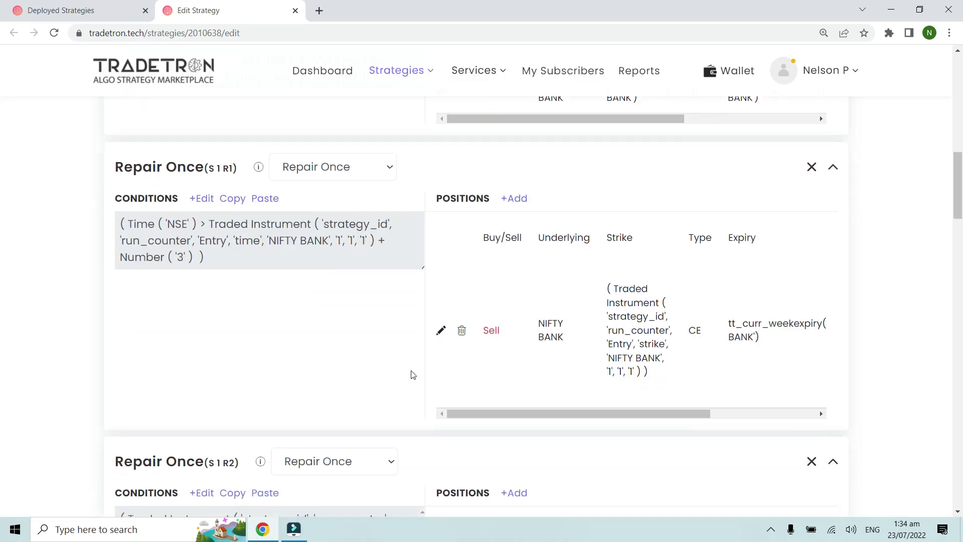
click(439, 335)
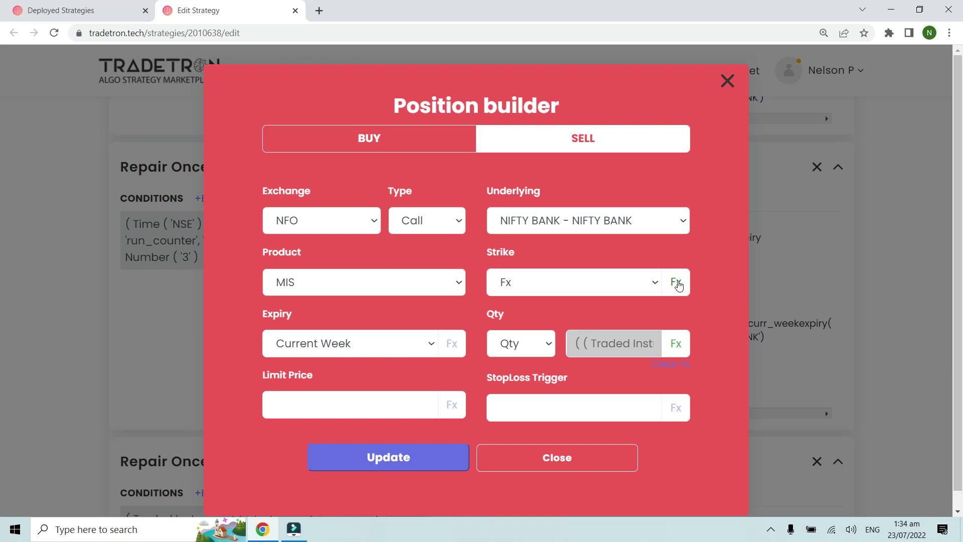
click(677, 283)
key(ctrl+plus)
key(ctrl+plus)
key(ctrl+plus)
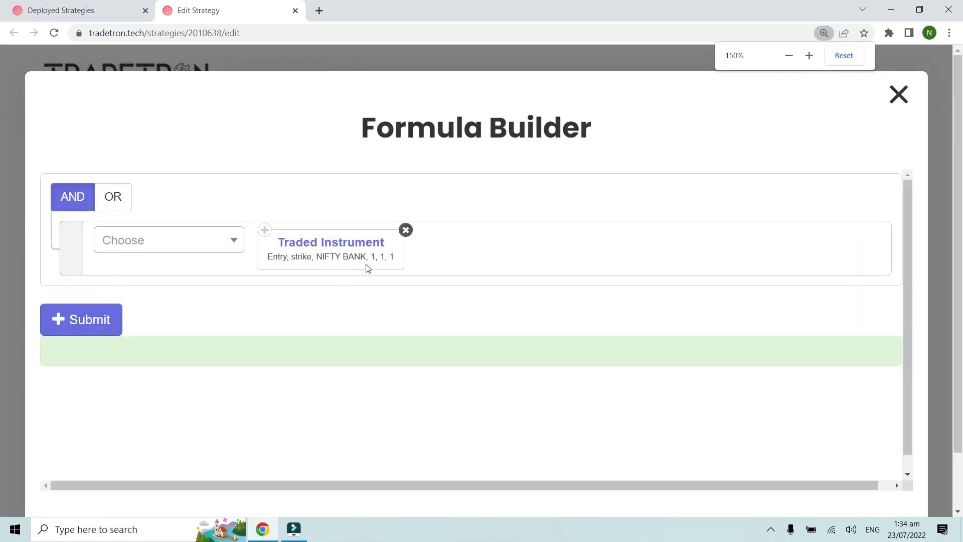
click(898, 96)
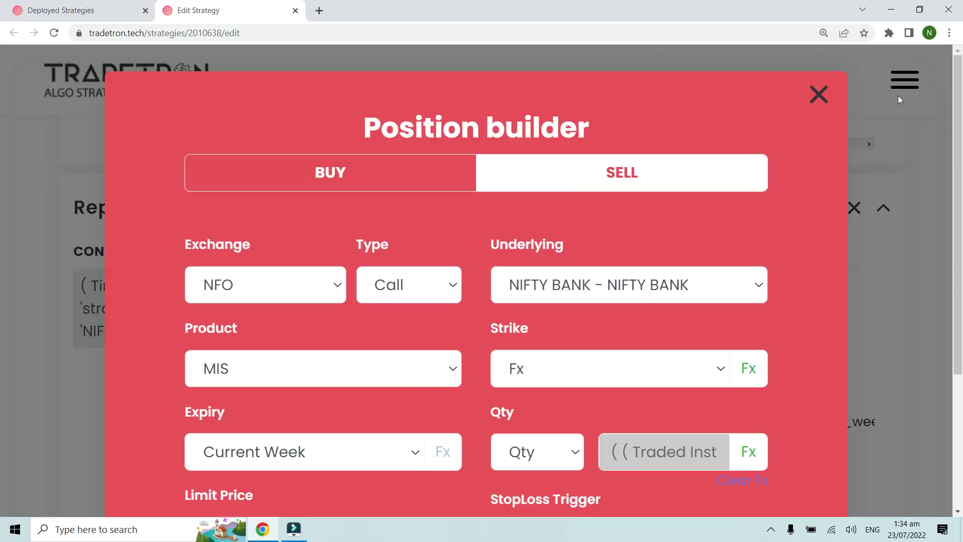
key(ctrl+minus)
click(764, 93)
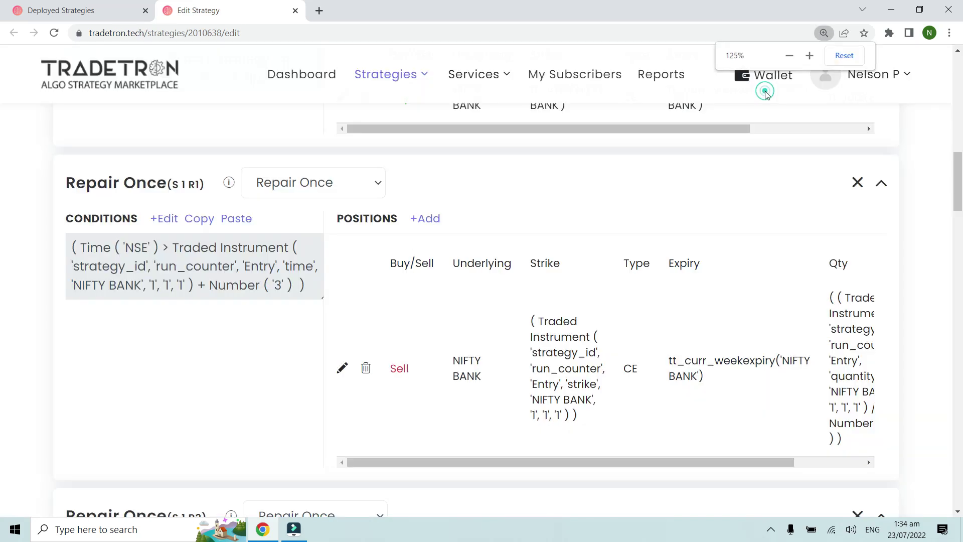
- Open the Sell position of Repair Once (S 1 R1) and bring up its quantity formula in the Formula Builder
key(ctrl+minus)
scroll(681, 229, up, 3)
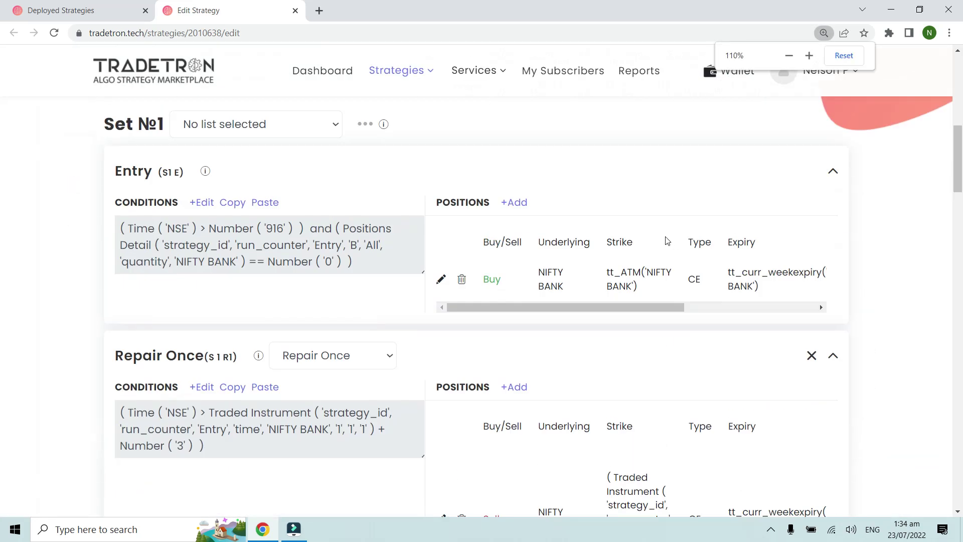
scroll(590, 232, down, 1)
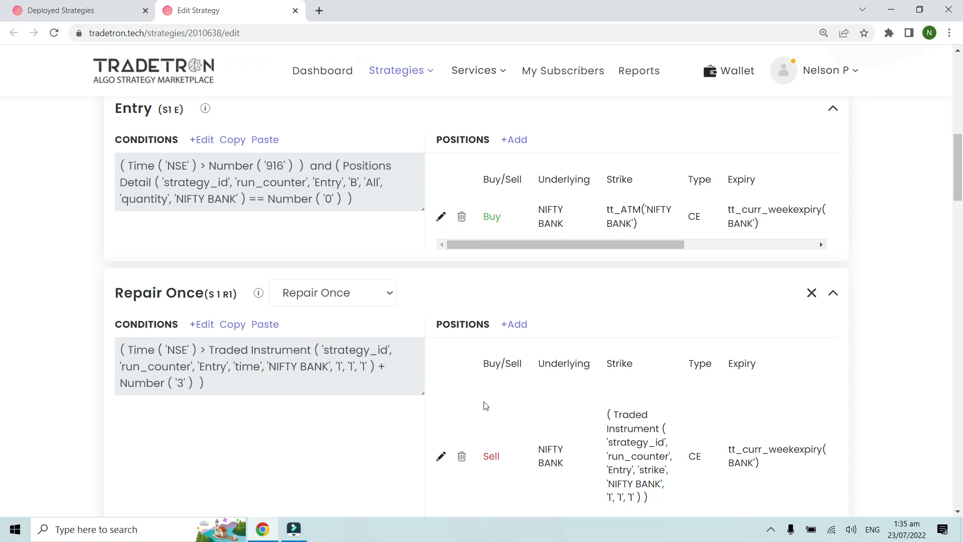
click(441, 456)
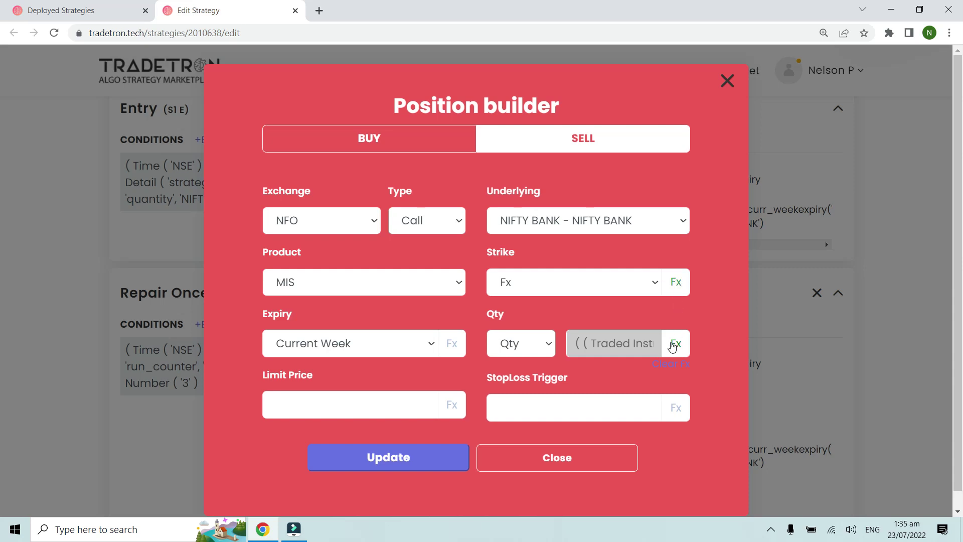
click(685, 342)
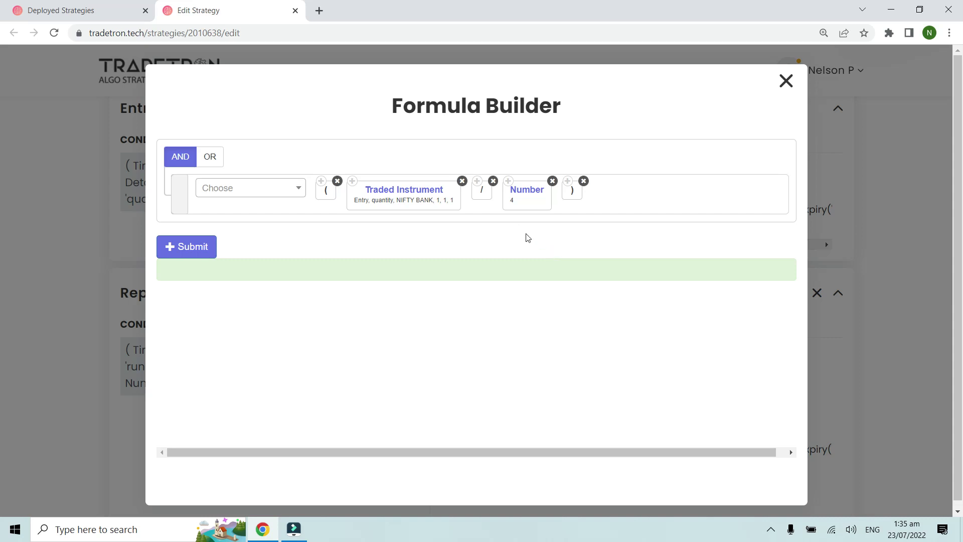
- Inspect the parameters of the Traded Instrument keyword in the S 1 R1 quantity formula, closing both builders without changes
key(ctrl+plus)
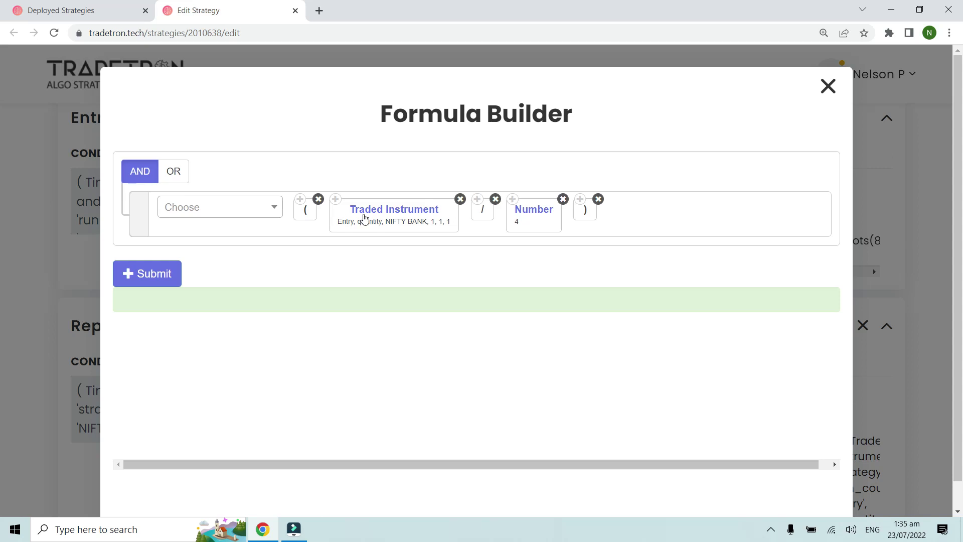
click(387, 211)
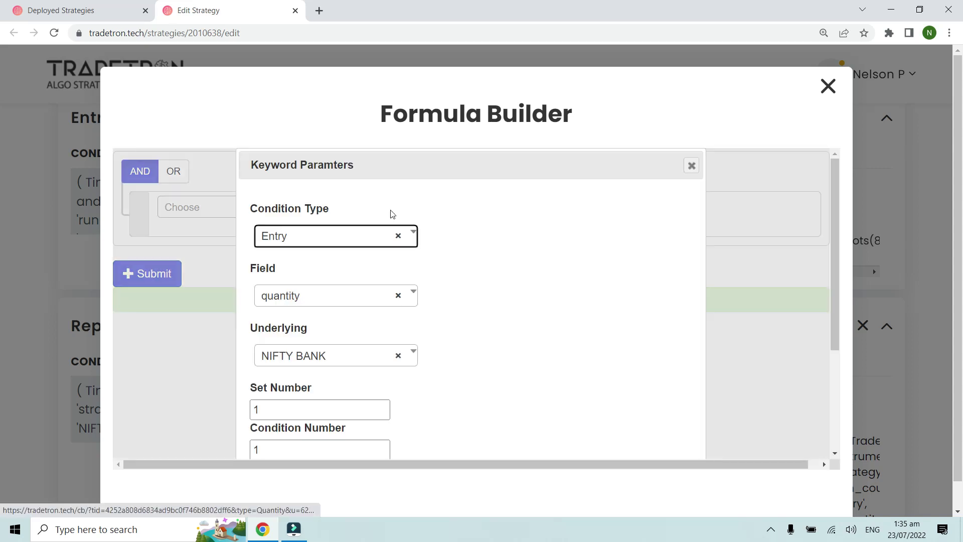
scroll(306, 264, down, 2)
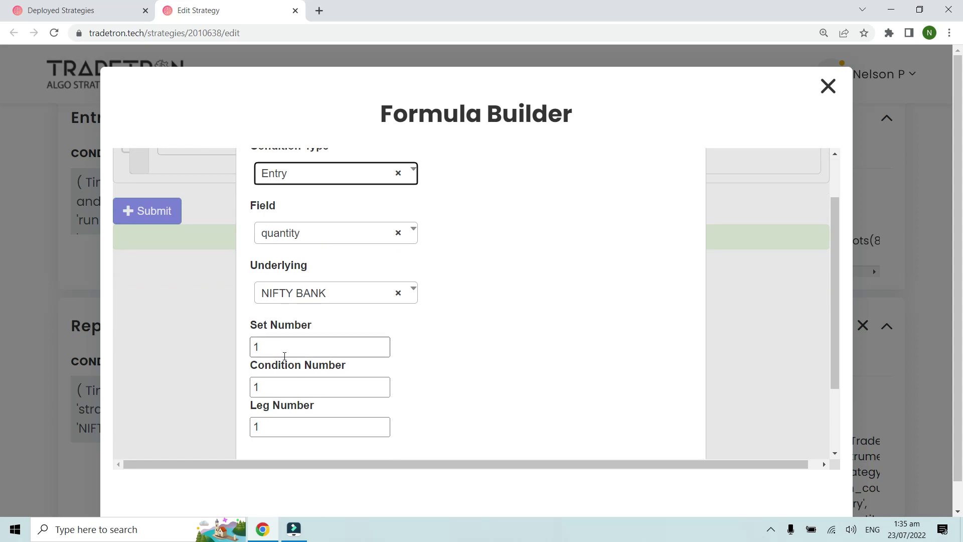
scroll(326, 333, up, 2)
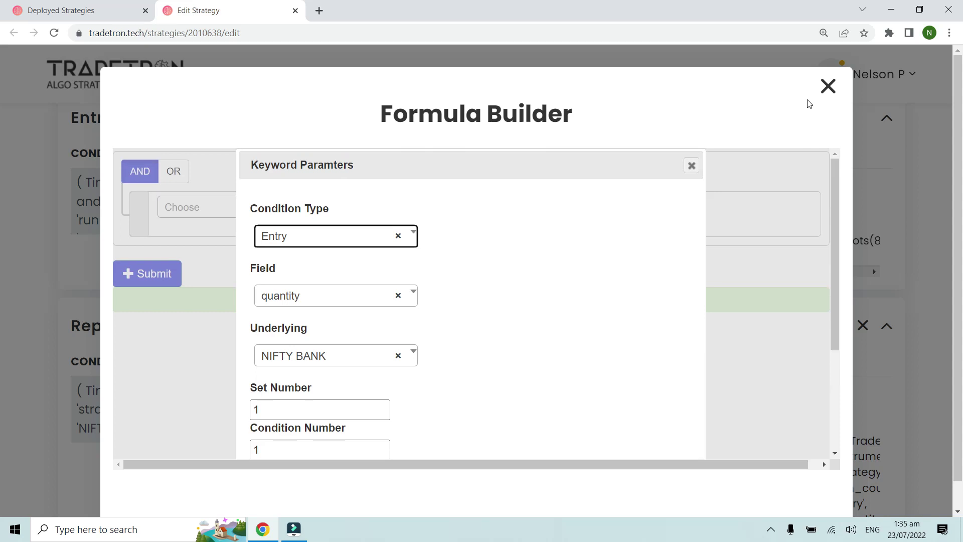
scroll(767, 201, down, 4)
click(612, 403)
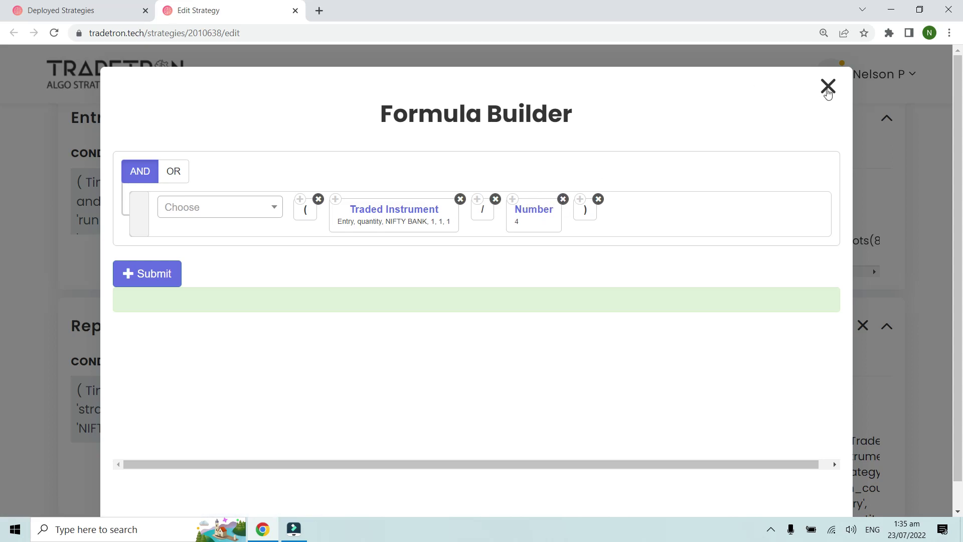
click(828, 89)
scroll(609, 469, down, 1)
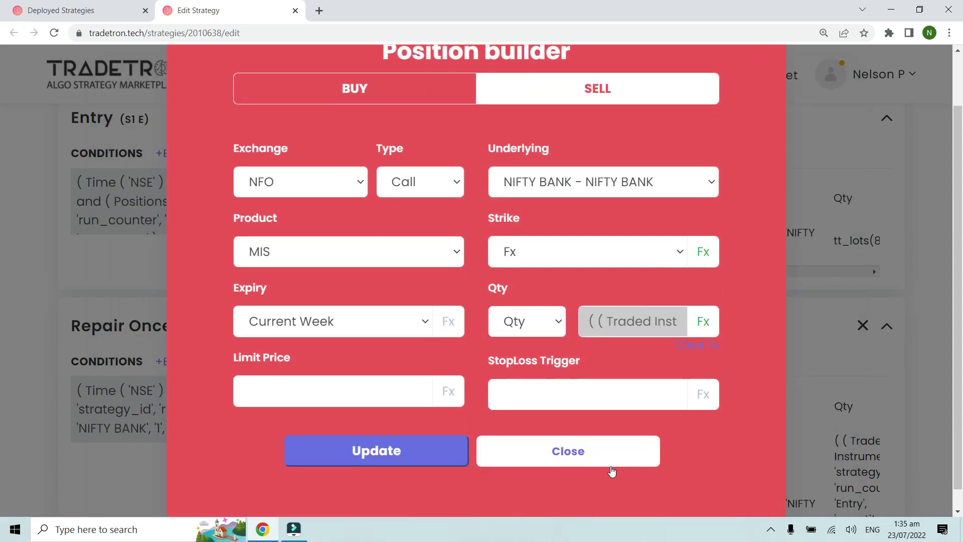
click(605, 456)
- Check the quantity type options and recheck the quantity formula of the S 1 R1 Sell position, leaving the position without updating
scroll(491, 369, down, 2)
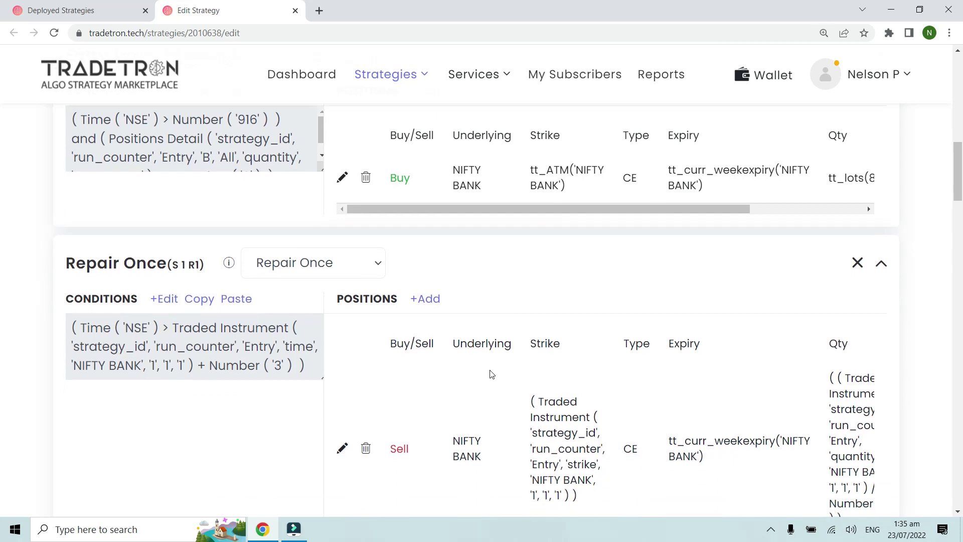
key(ctrl+plus)
click(440, 401)
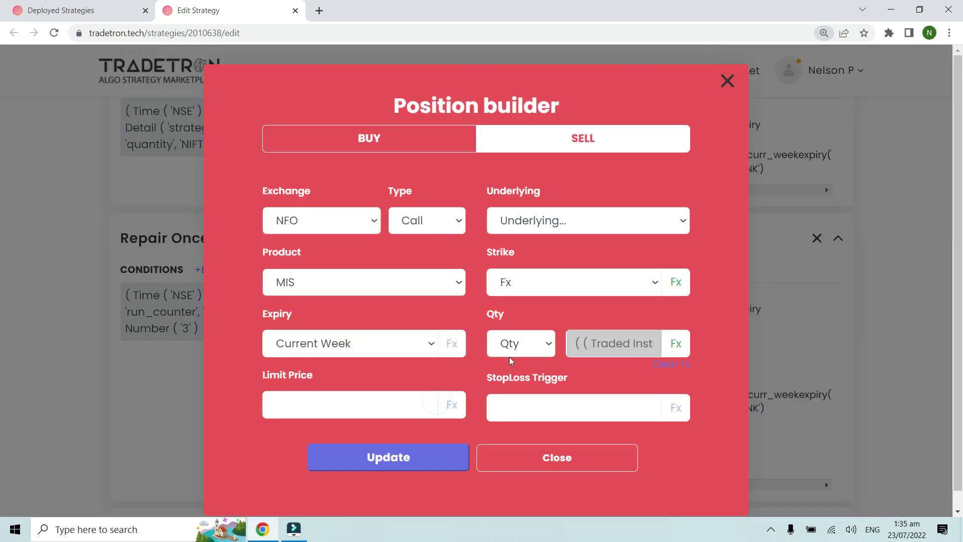
click(520, 346)
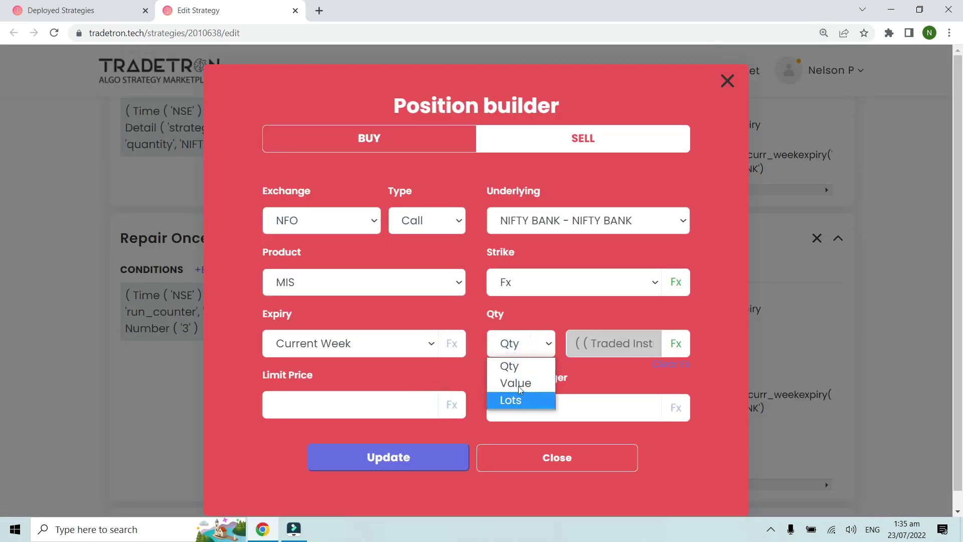
click(601, 377)
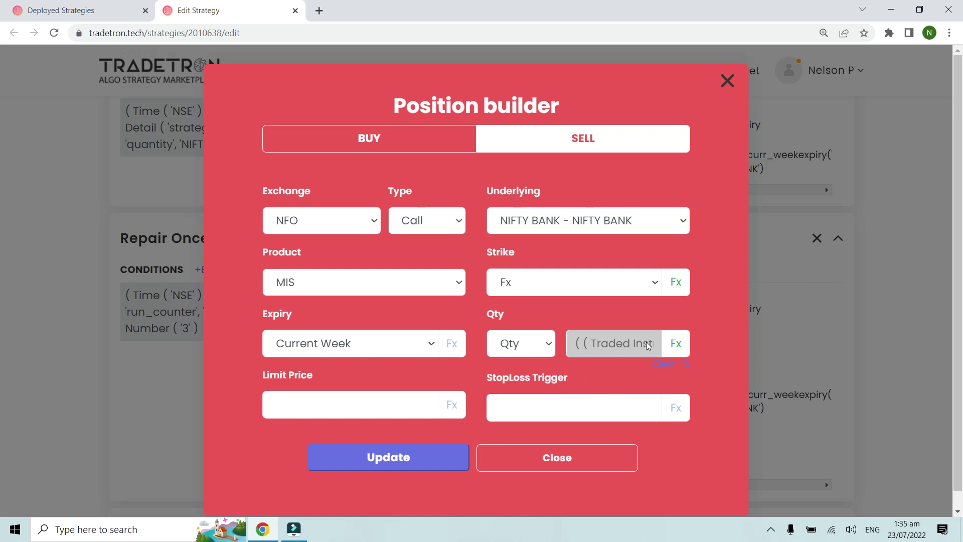
click(677, 344)
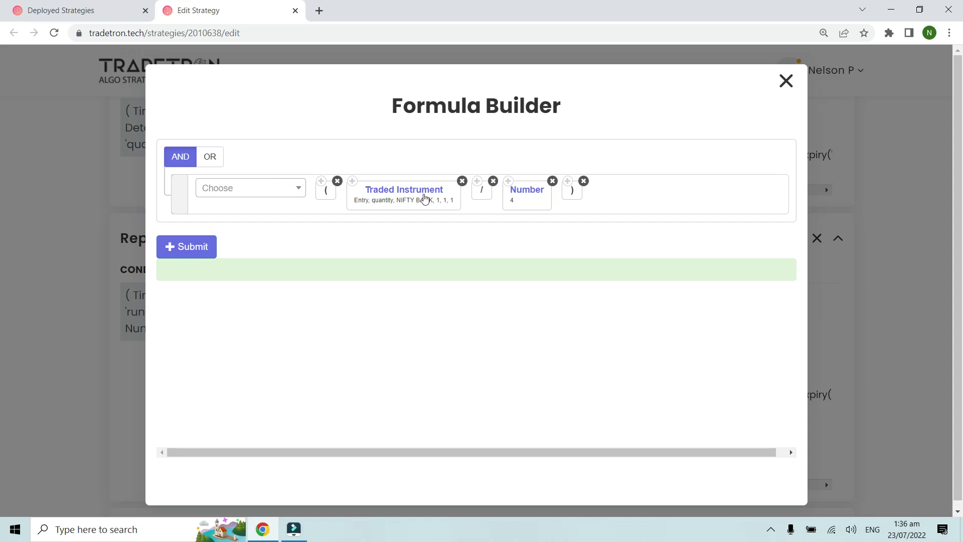
click(786, 81)
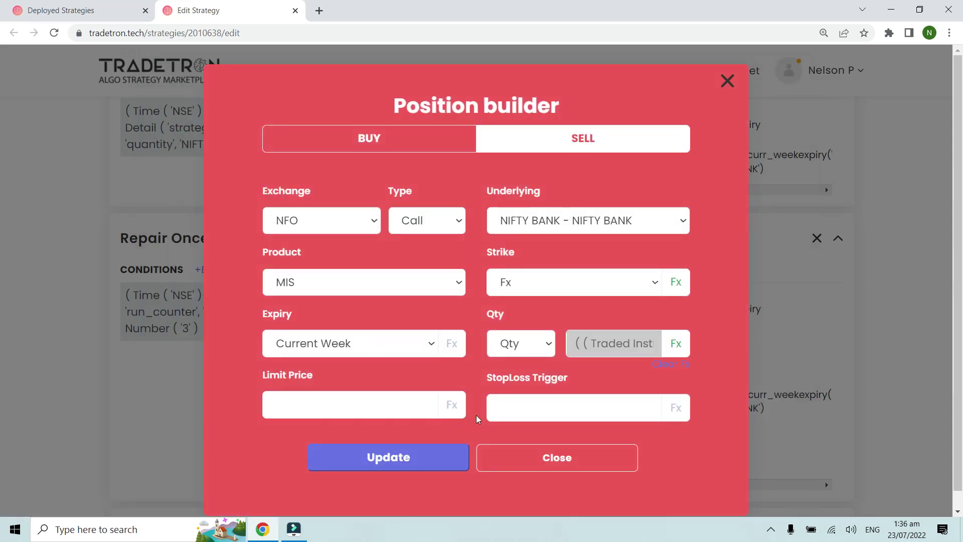
click(541, 457)
click(375, 398)
- Examine the strike and time conditions of Repair Once (S 1 R2) in the Condition Builder and close it unchanged
scroll(495, 329, down, 1)
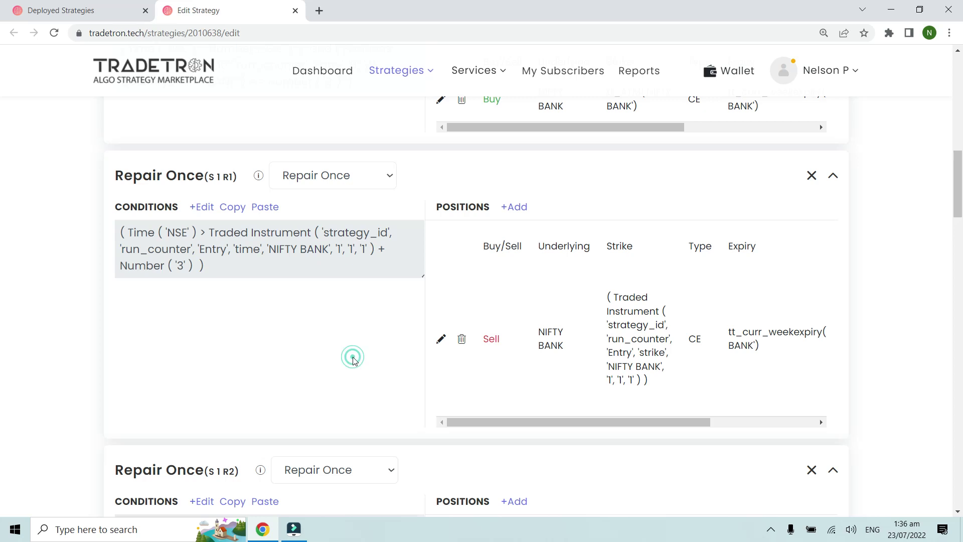
scroll(354, 361, down, 3)
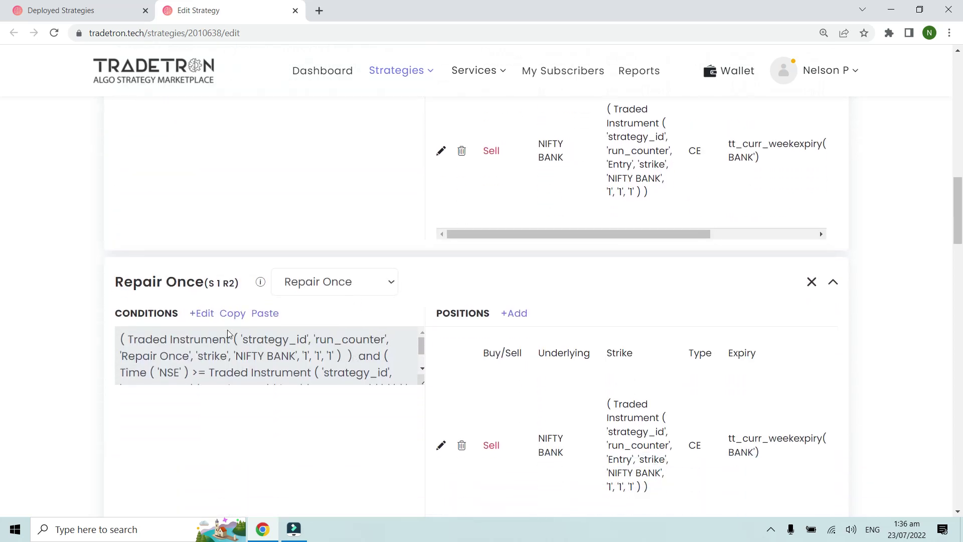
click(203, 316)
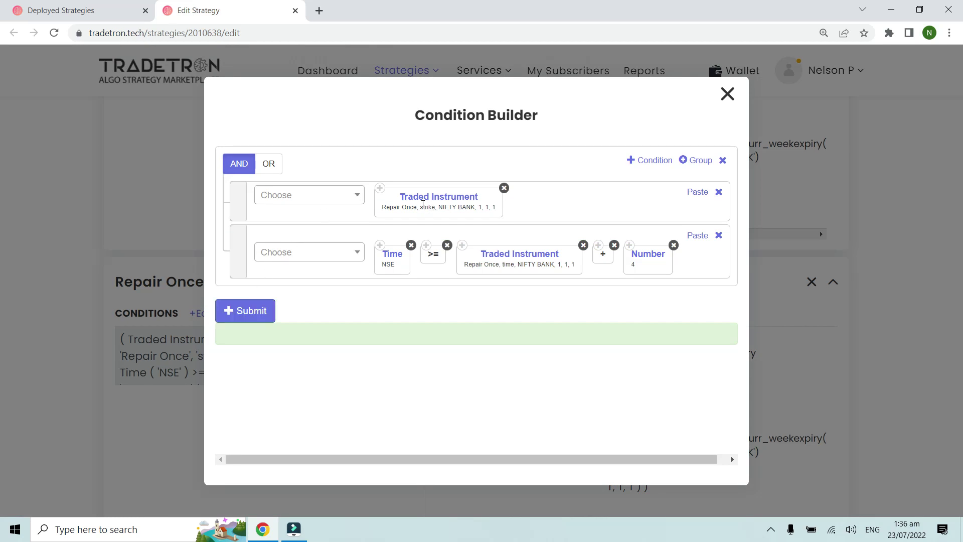
key(ctrl+plus)
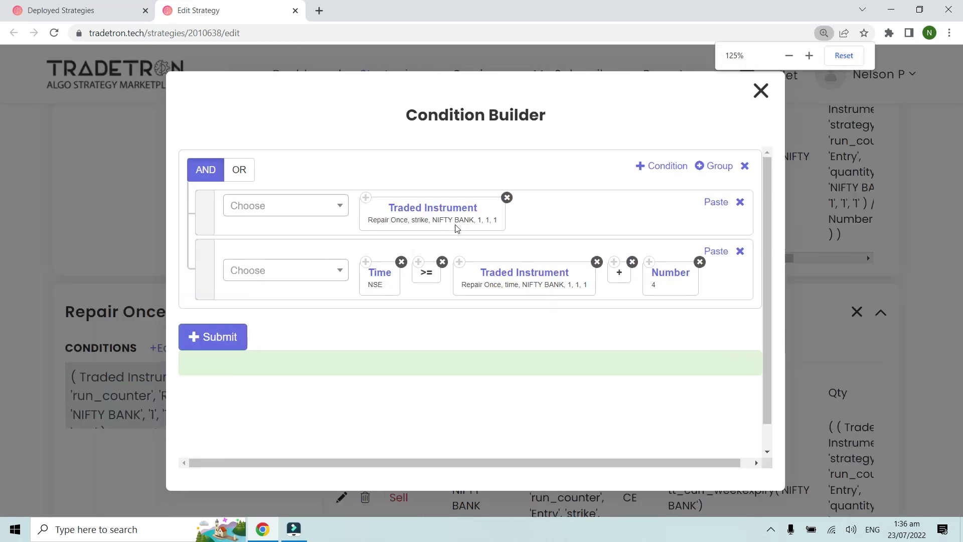
key(ctrl+plus)
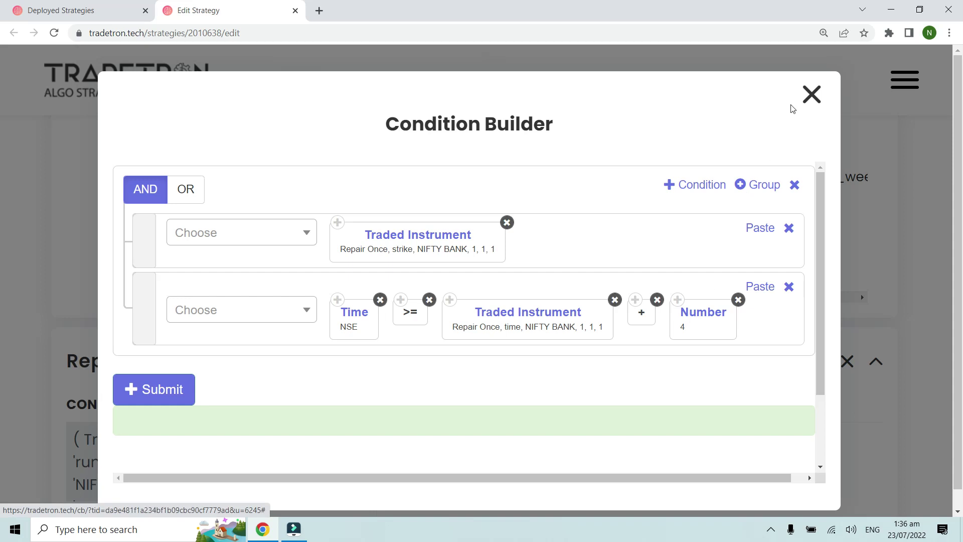
click(811, 94)
- Open the Sell position of Repair Once (S 1 R2) and examine its quantity formula without editing it
scroll(607, 286, down, 2)
key(ctrl+minus)
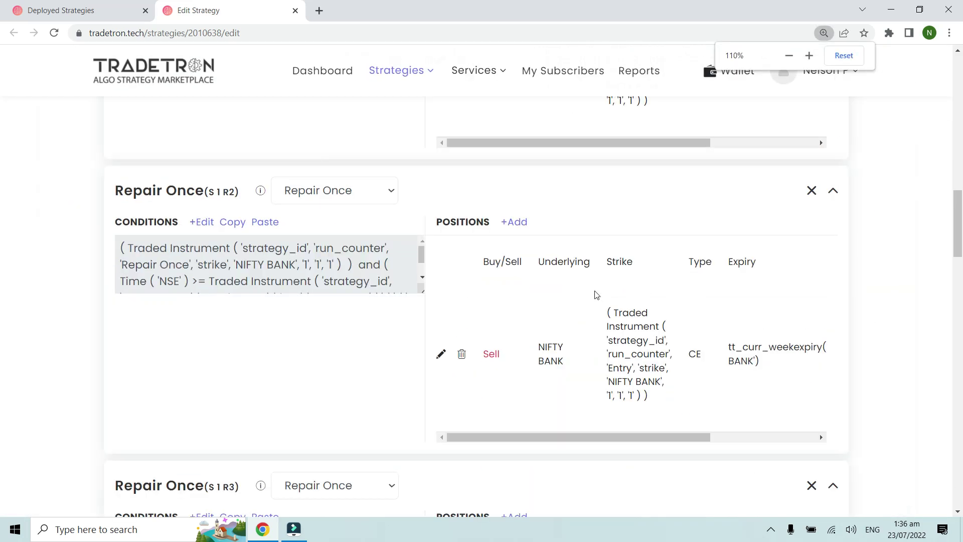
click(442, 356)
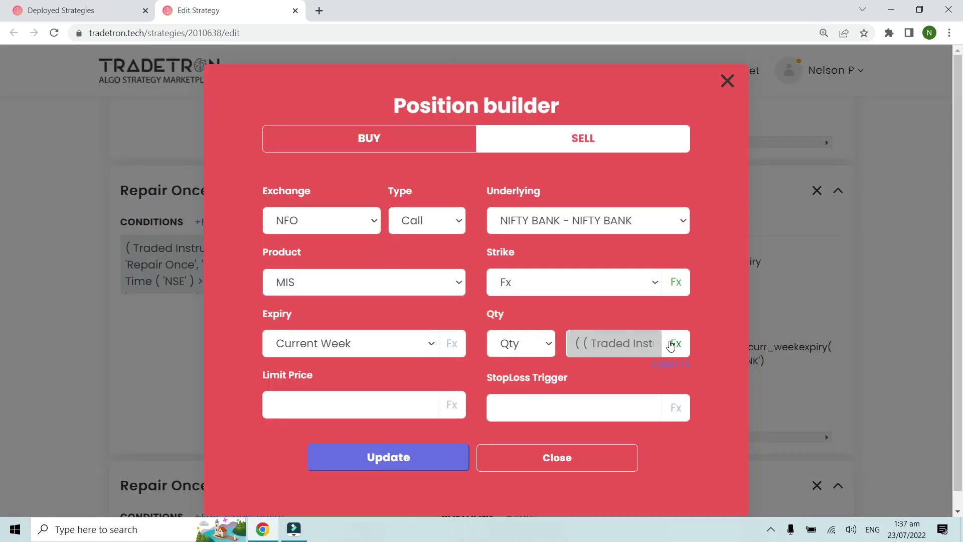
click(672, 343)
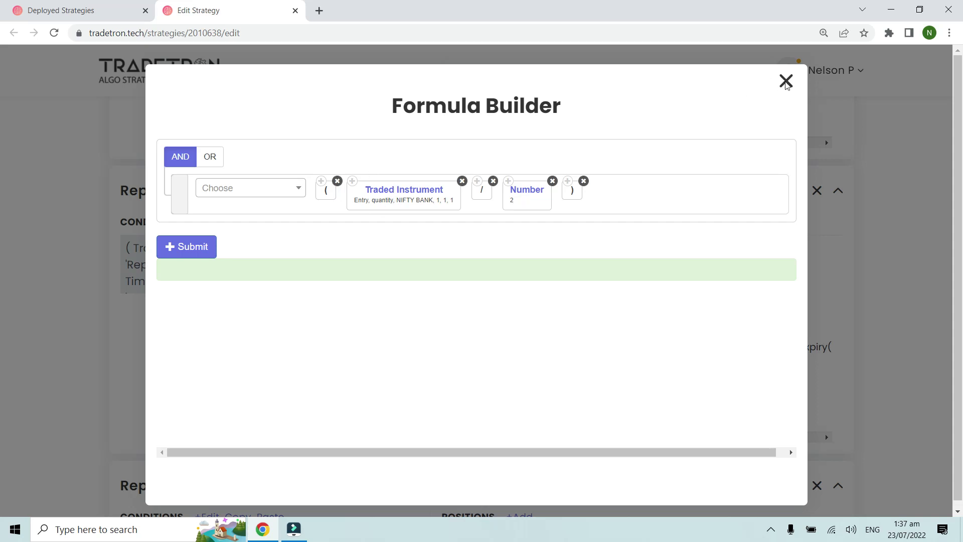
click(785, 81)
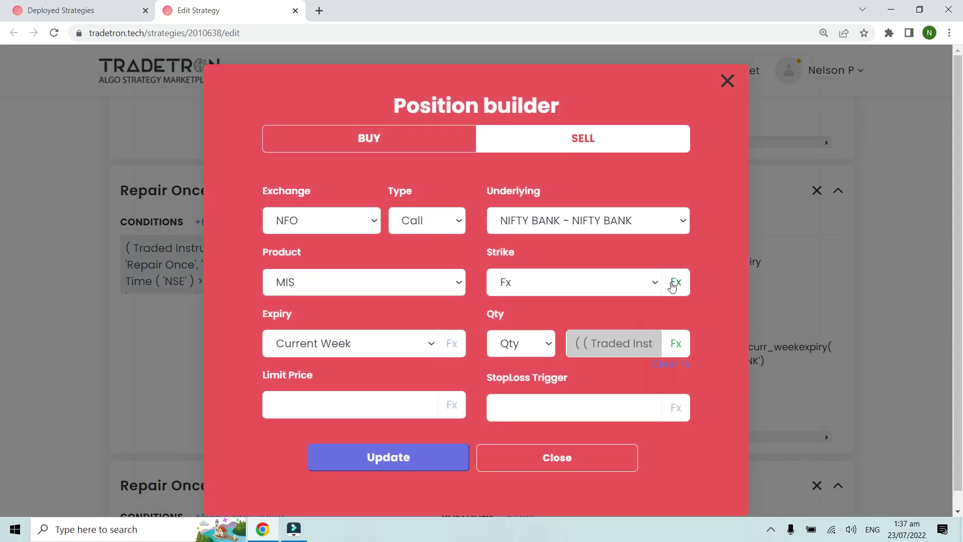
- Examine the Traded Instrument strike formula of the S 1 R2 Sell position, leaving it unedited
click(673, 283)
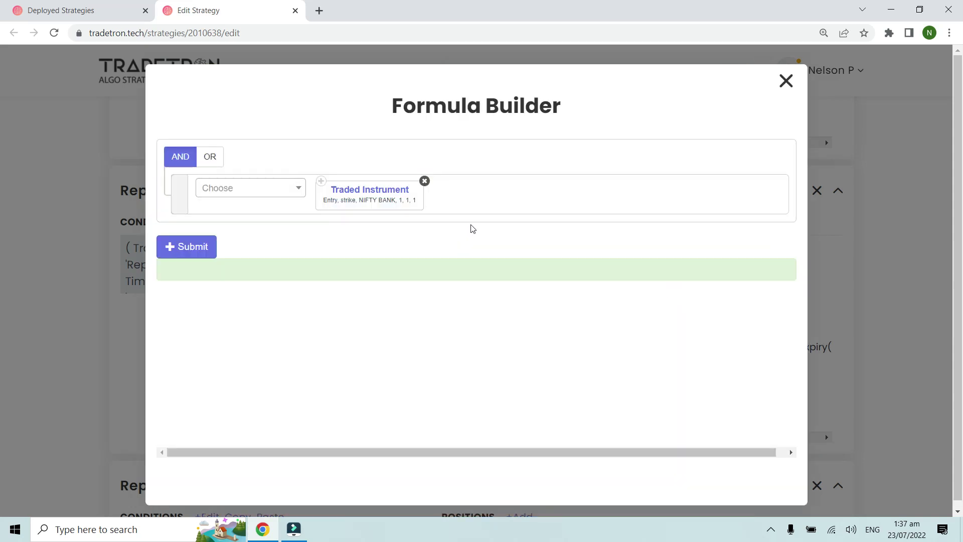
click(784, 83)
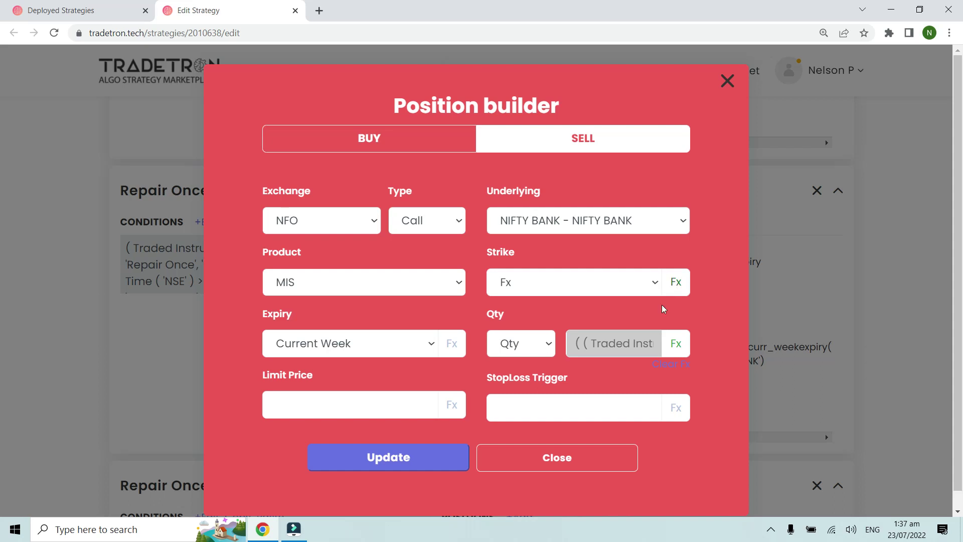
click(676, 283)
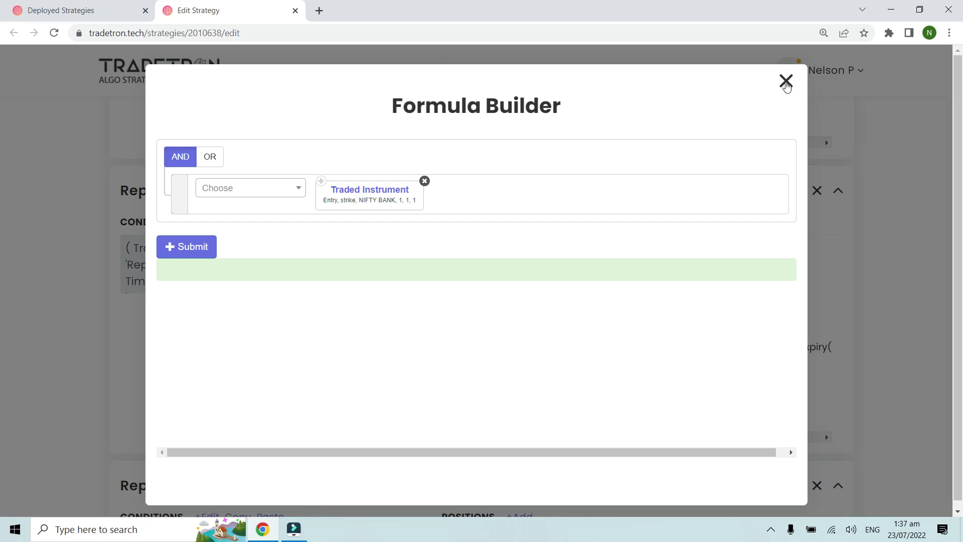
click(786, 82)
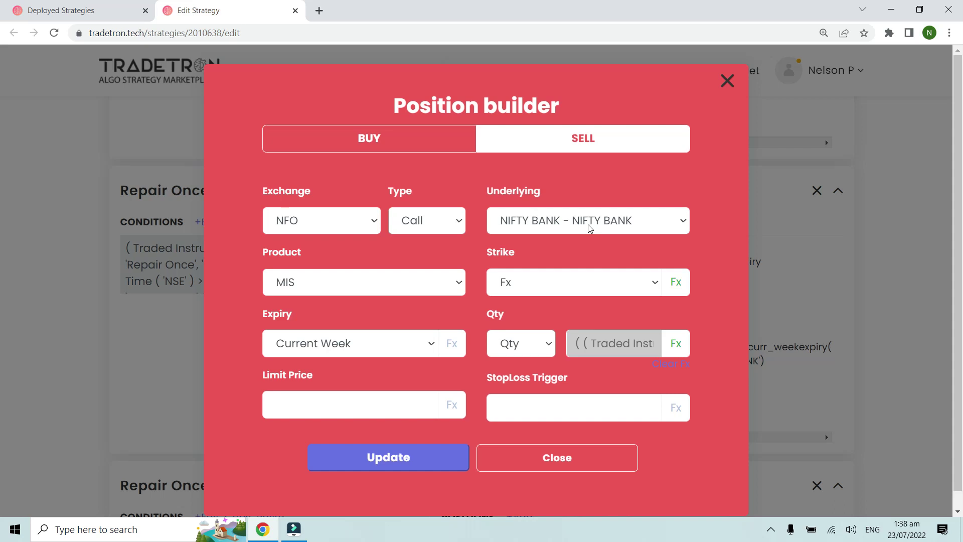
- Recheck the quantity formula of the S 1 R2 Sell position and close the Position builder without updating
click(676, 343)
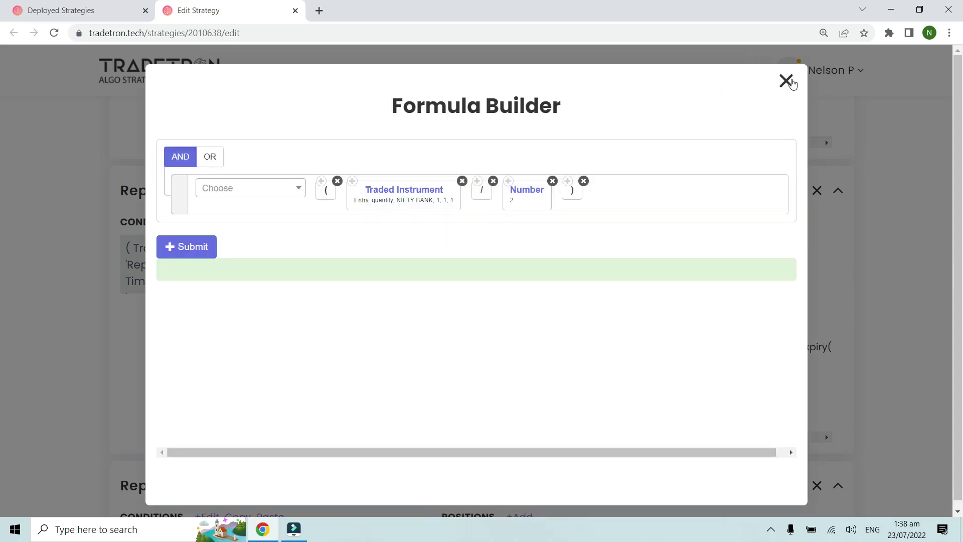
click(786, 81)
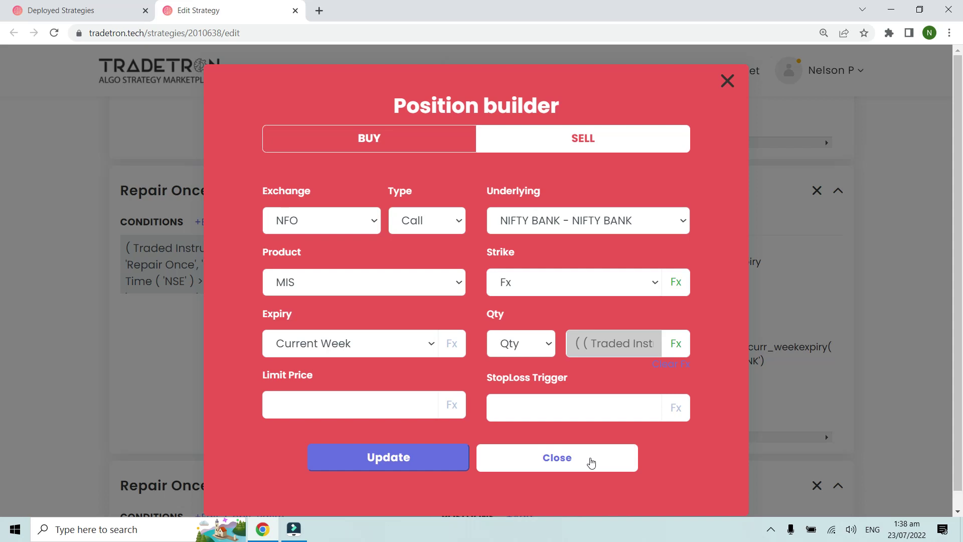
click(591, 462)
- Examine the conditions of Repair Once (S 1 R3), including the parameters of its Traded Instrument strike keyword, and close the Condition Builder without submitting
scroll(419, 366, down, 4)
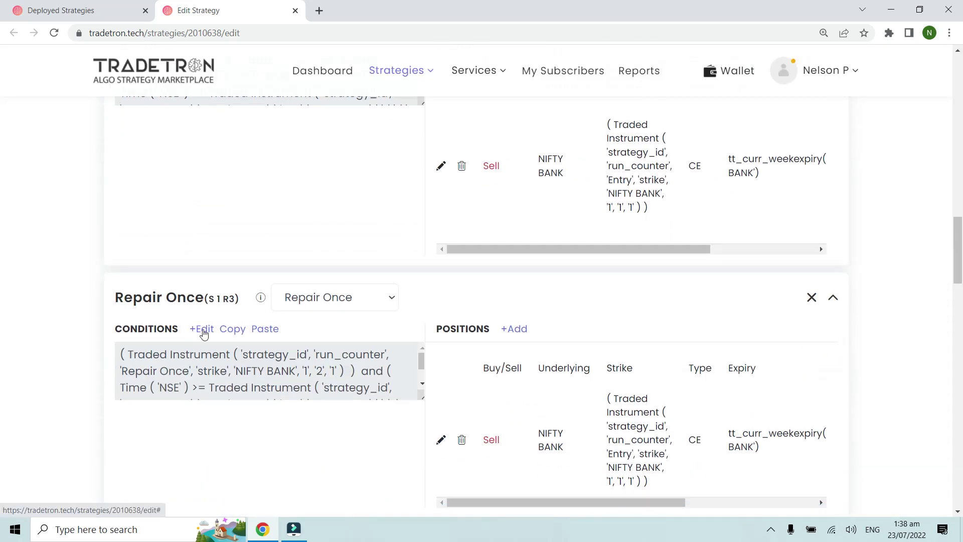
click(202, 330)
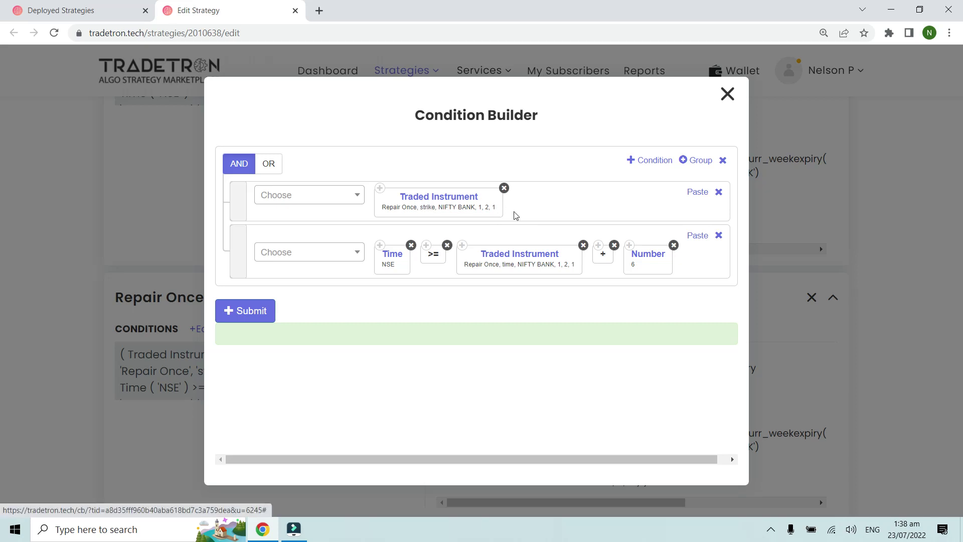
key(ctrl+plus)
key(ctrl+plus)
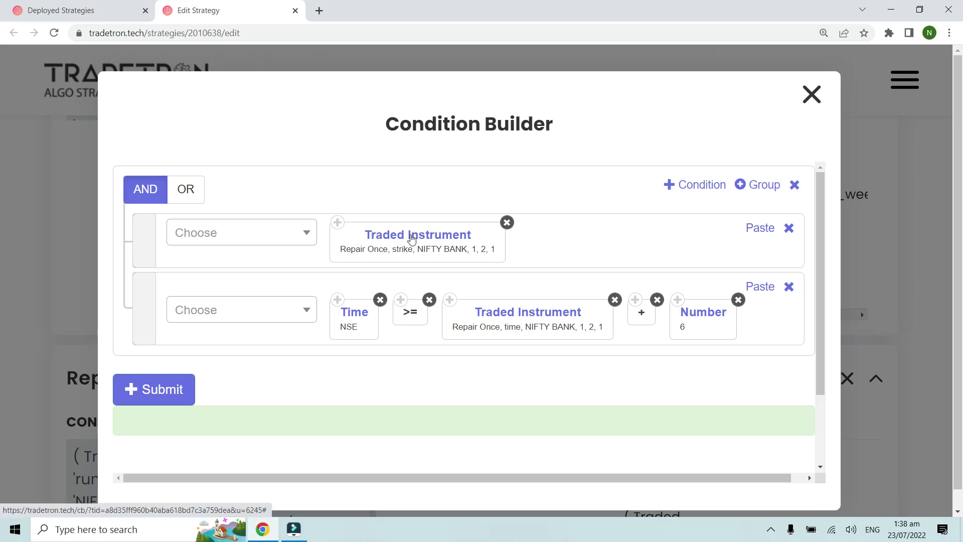
click(411, 236)
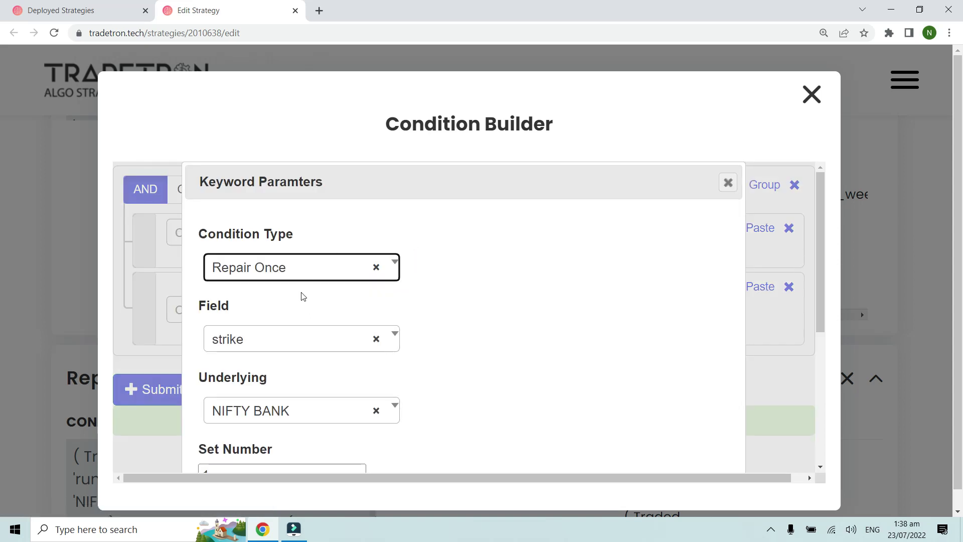
scroll(301, 275, down, 3)
click(228, 338)
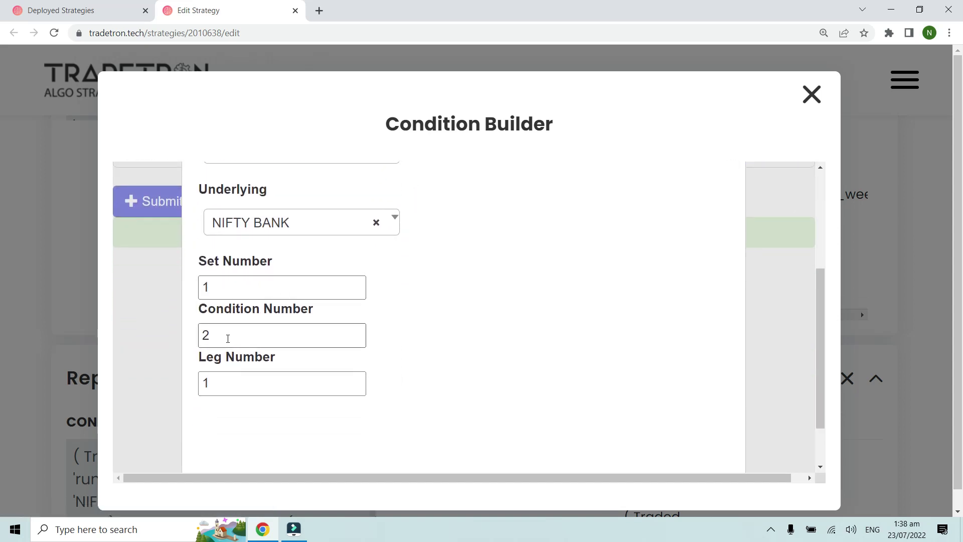
click(813, 95)
key(ctrl+minus)
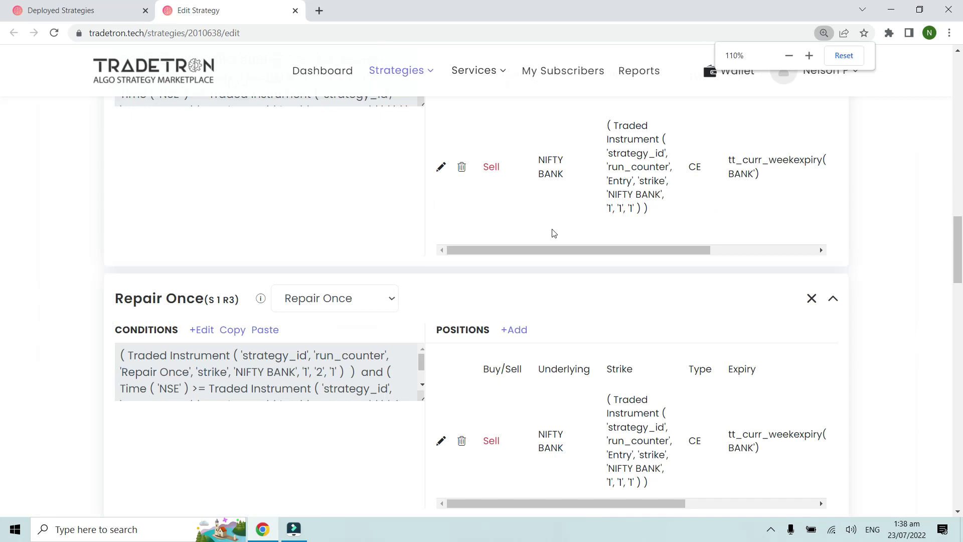
- Recheck the Traded Instrument and time conditions of Repair Once (S 1 R3), then close them unchanged
scroll(552, 232, down, 1)
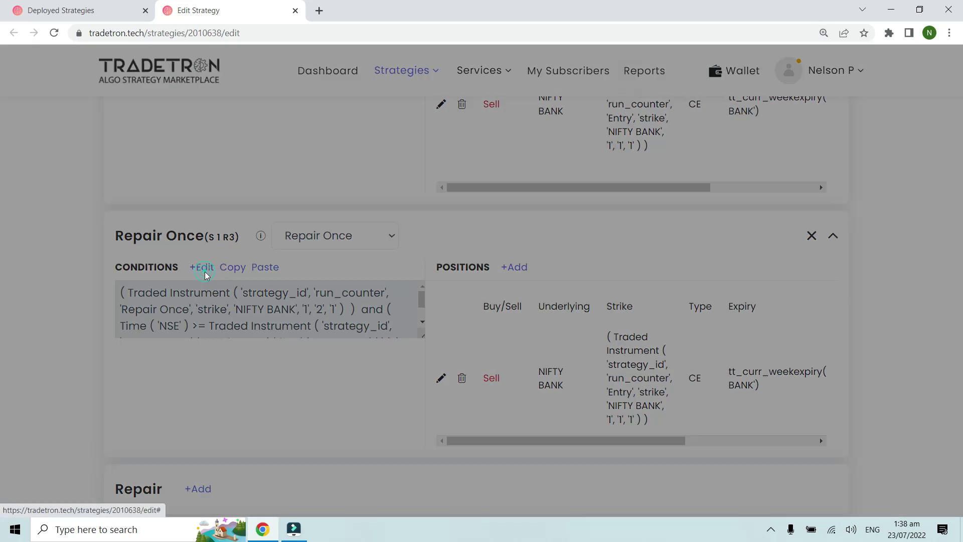
click(206, 276)
key(ctrl+plus)
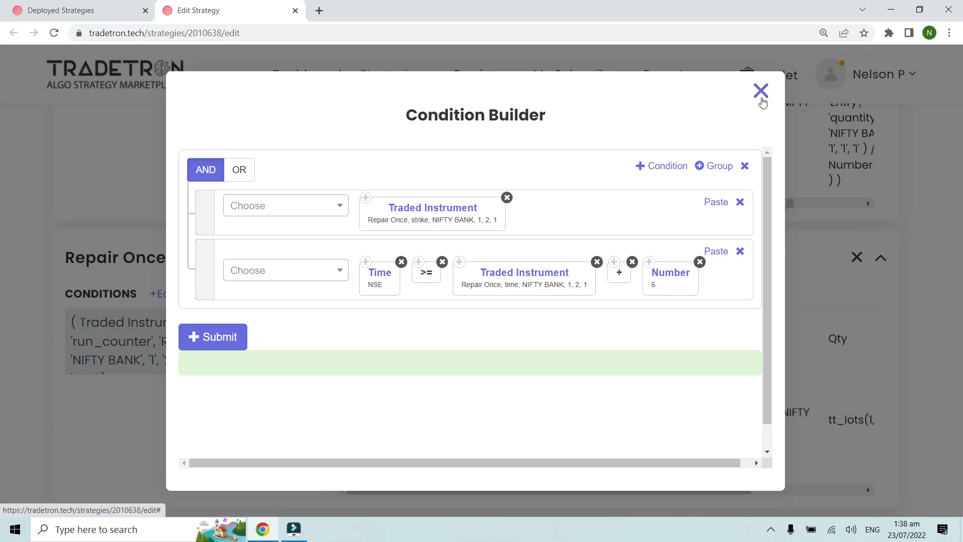
click(760, 91)
key(ctrl+plus)
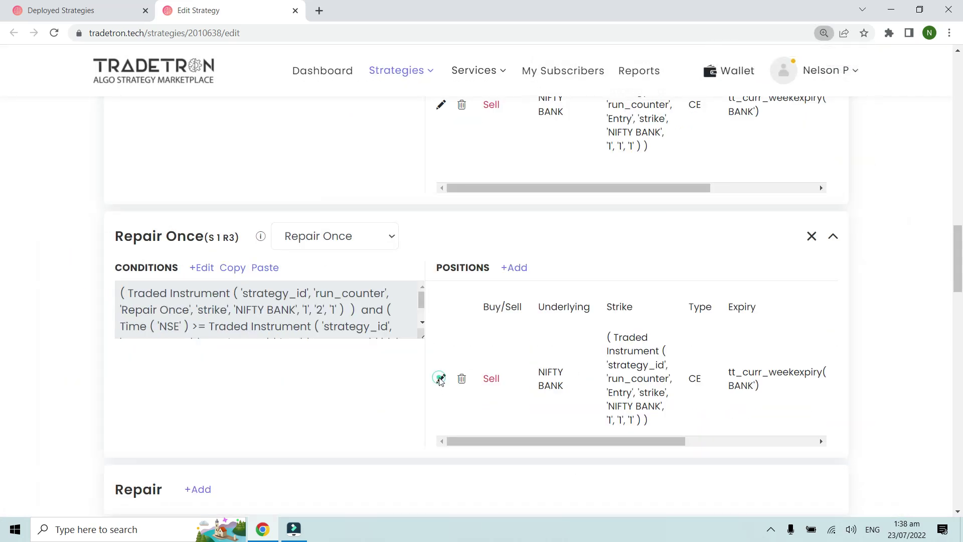
- Examine the lot quantity and strike formula of the S 1 R3 Sell position, closing the Position builder without updating
click(441, 379)
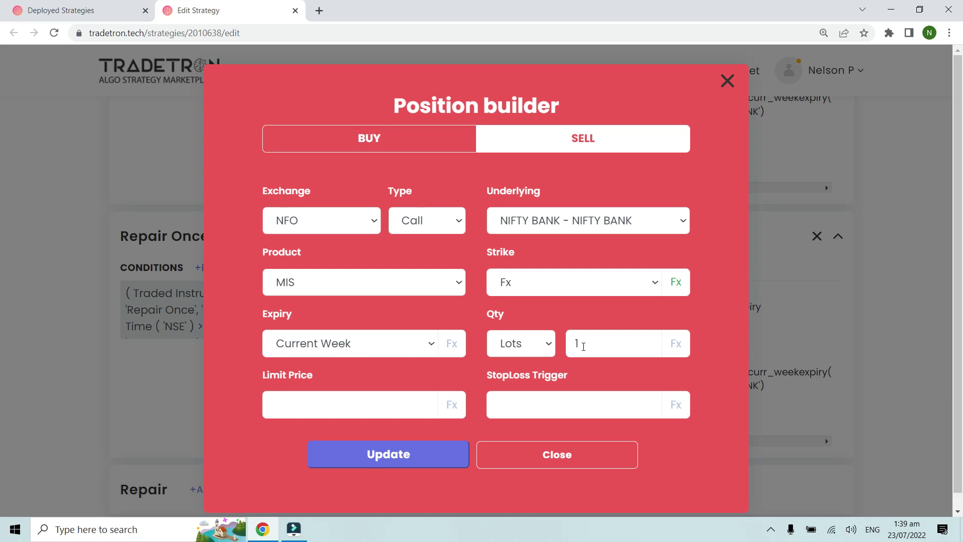
click(591, 346)
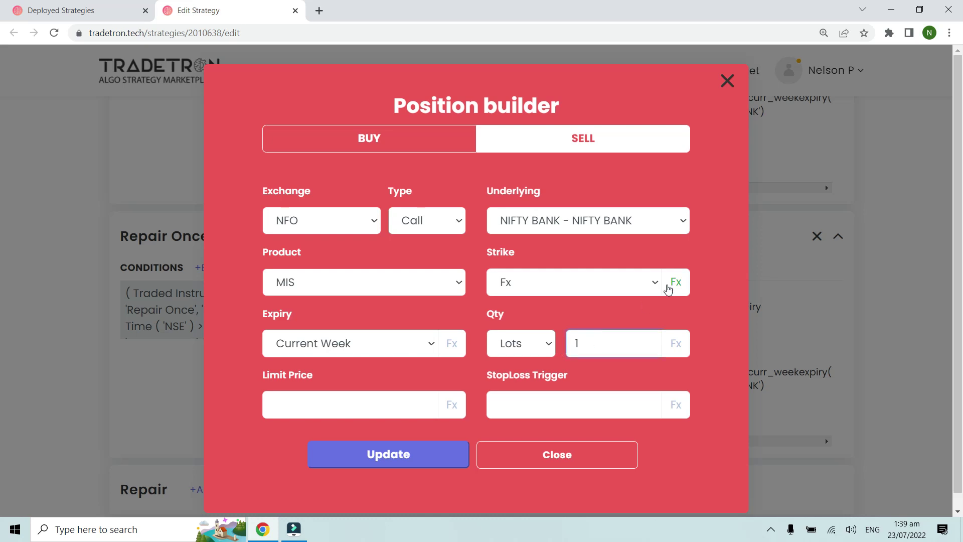
click(669, 285)
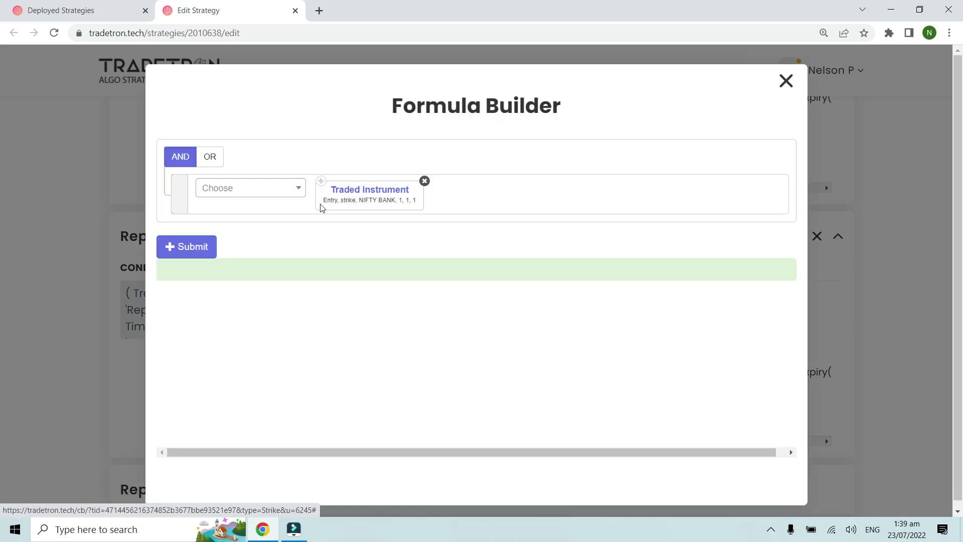
click(781, 83)
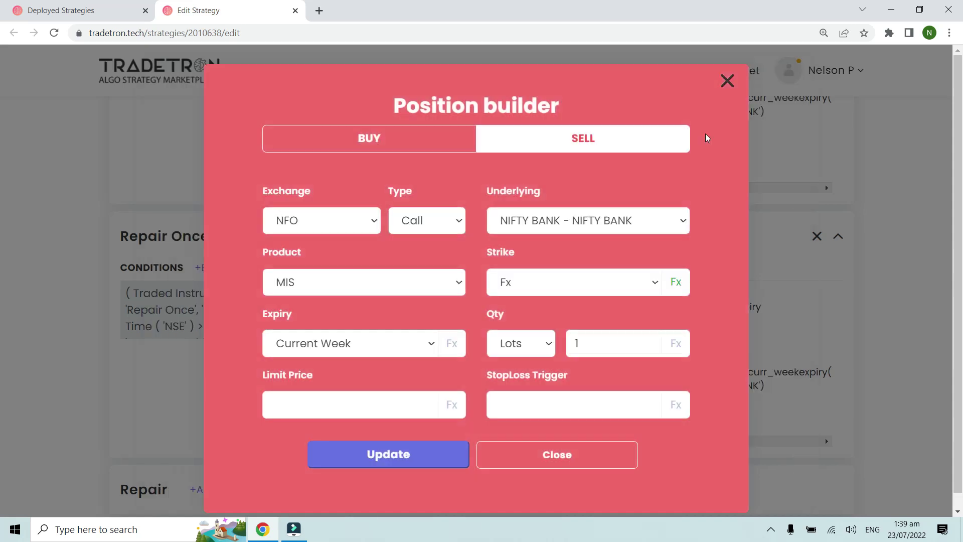
click(587, 451)
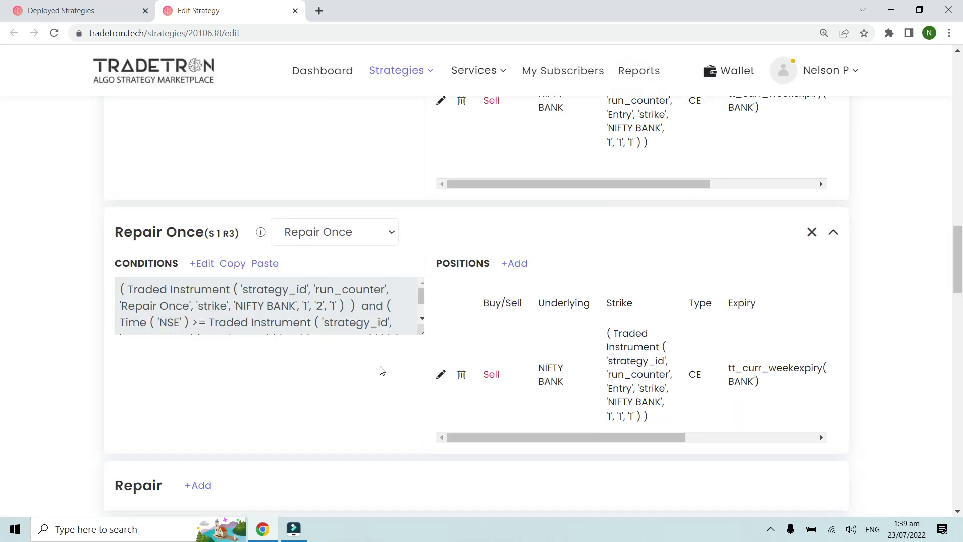
- Examine the strike and time conditions of Universal Exit in the Condition Builder and close it unchanged
scroll(380, 370, down, 5)
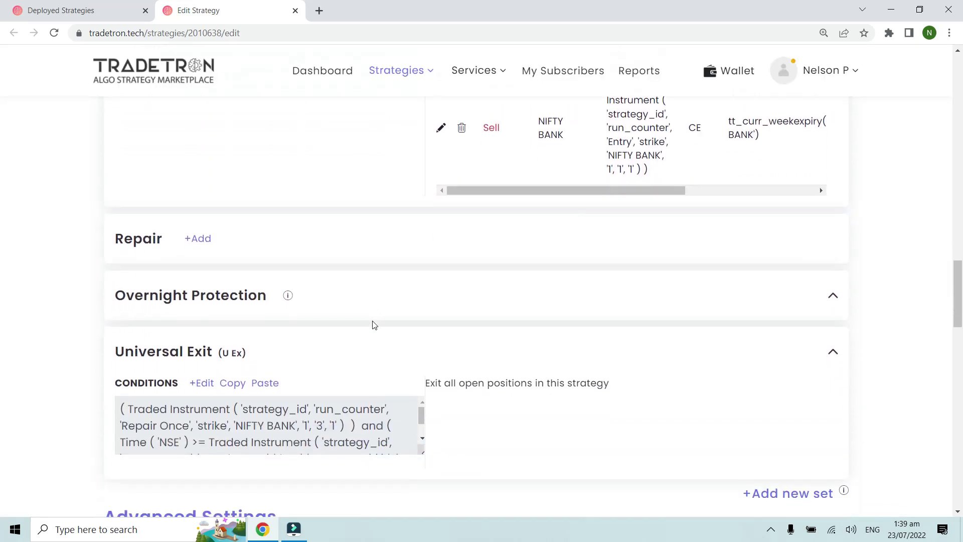
click(210, 386)
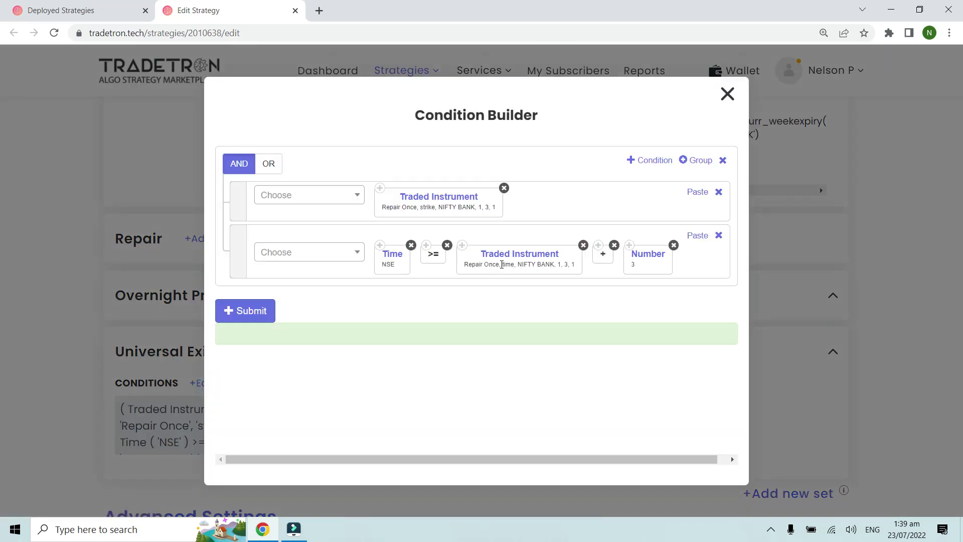
key(ctrl+plus)
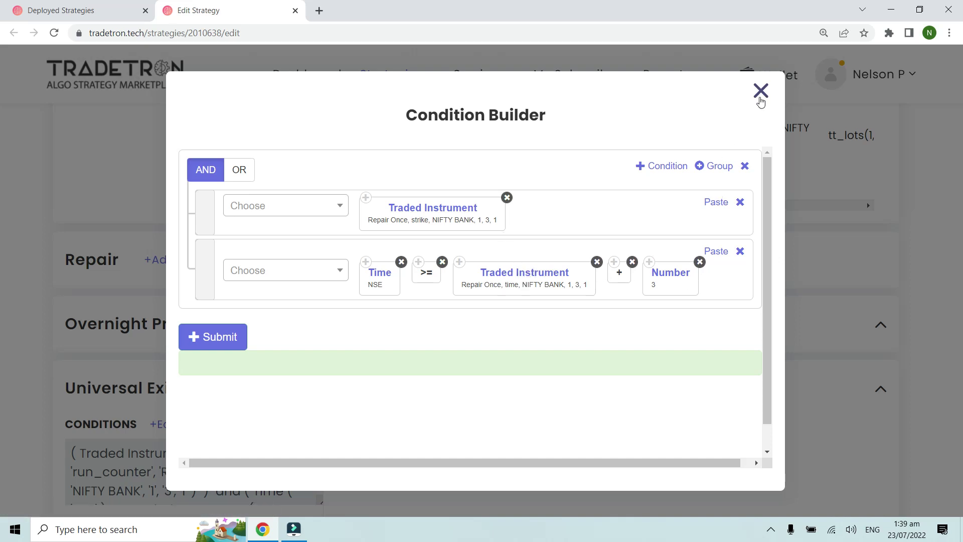
click(760, 91)
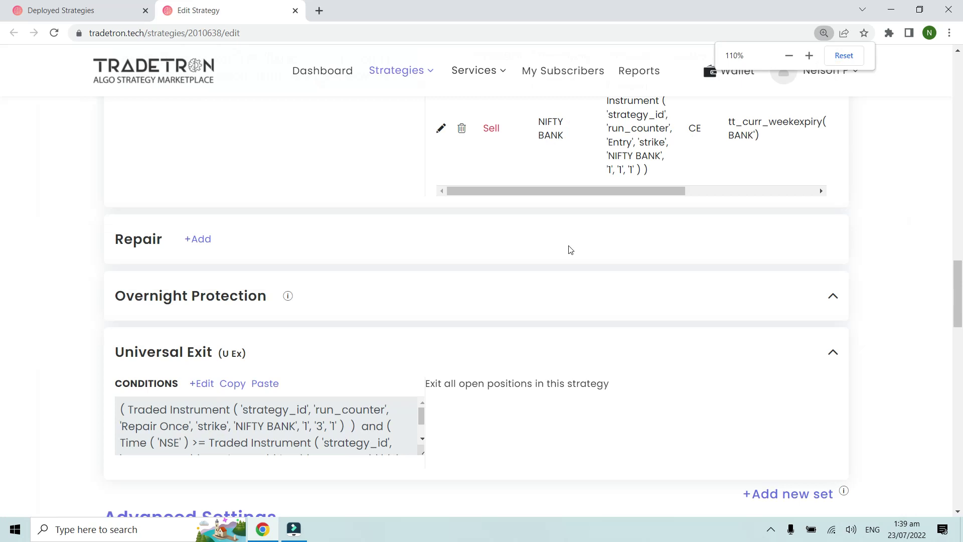
- Return to Deployed Strategies and view the positions of OPTIDX_BANKNIFTY_21JUL2022_CE_35900 under Traded Instrument - Quantity - Eg. 1
click(55, 11)
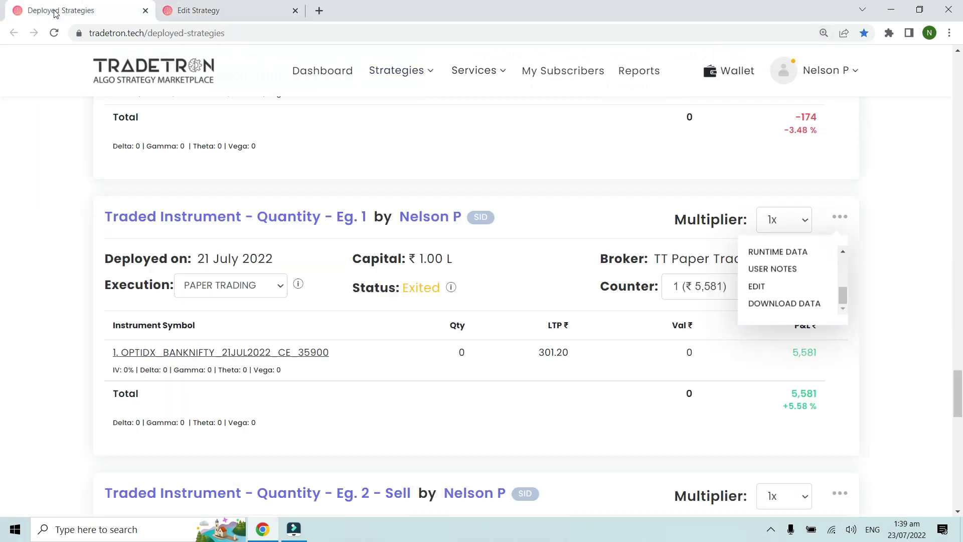
click(499, 338)
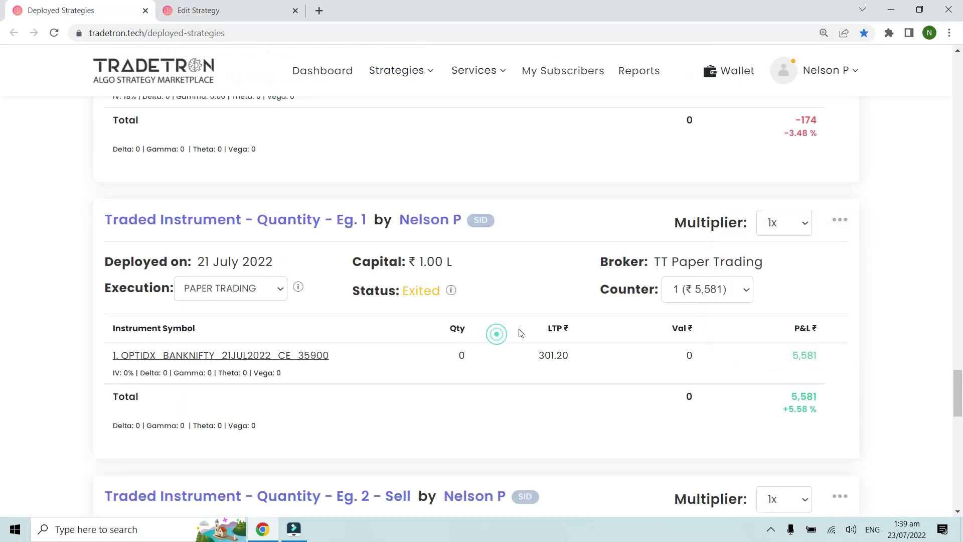
click(300, 355)
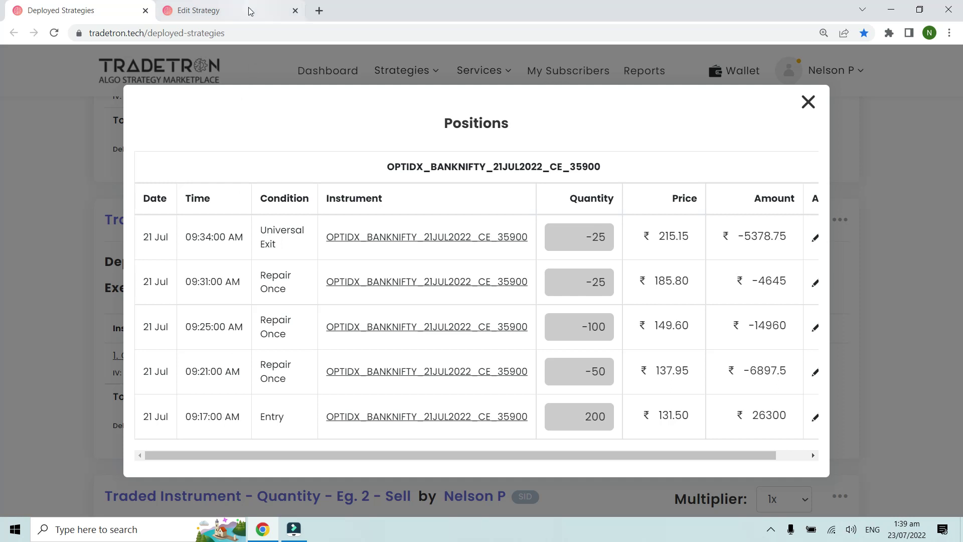
- Return to the strategy editor, examine the Set 1 Entry conditions in the Condition Builder and close it unchanged
click(236, 11)
scroll(371, 236, up, 3)
scroll(372, 235, up, 3)
scroll(372, 235, down, 3)
key(ctrl+minus)
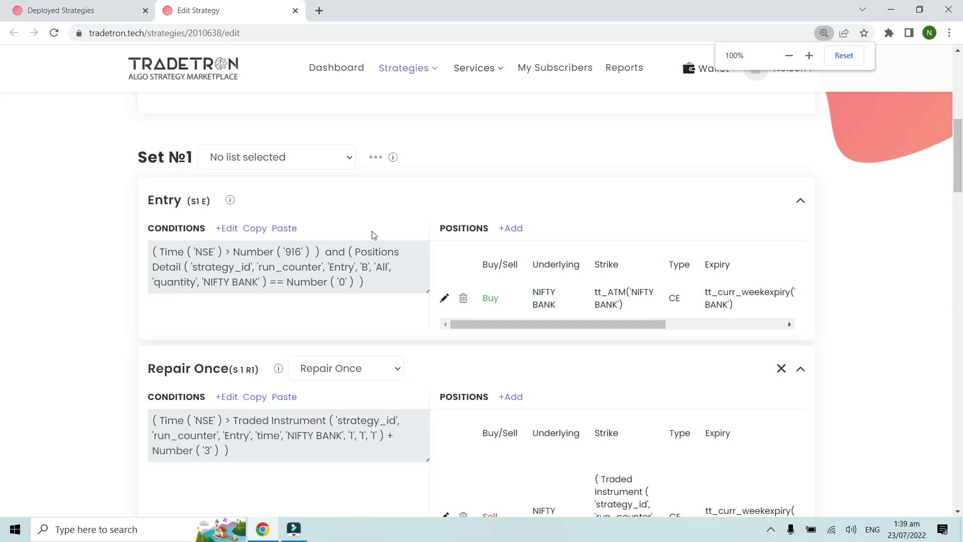
click(234, 229)
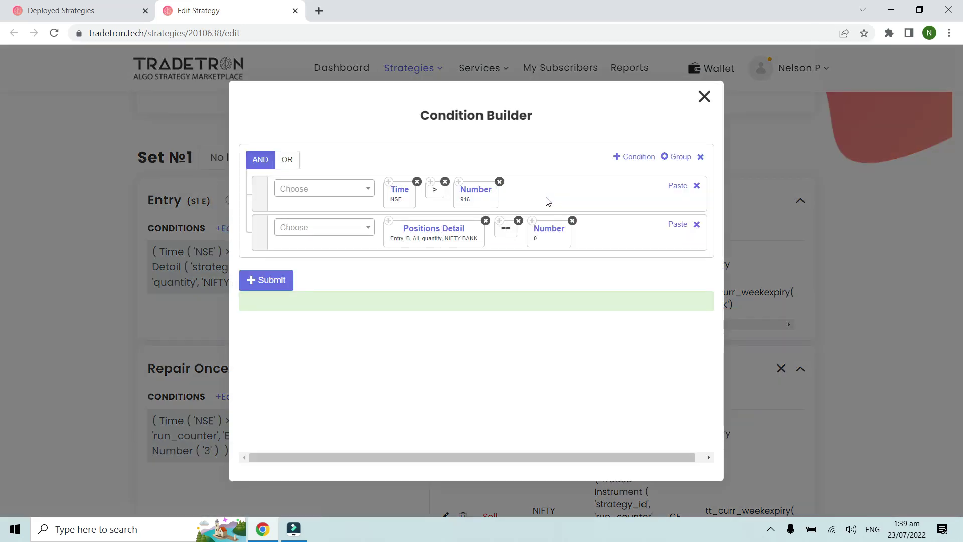
click(704, 96)
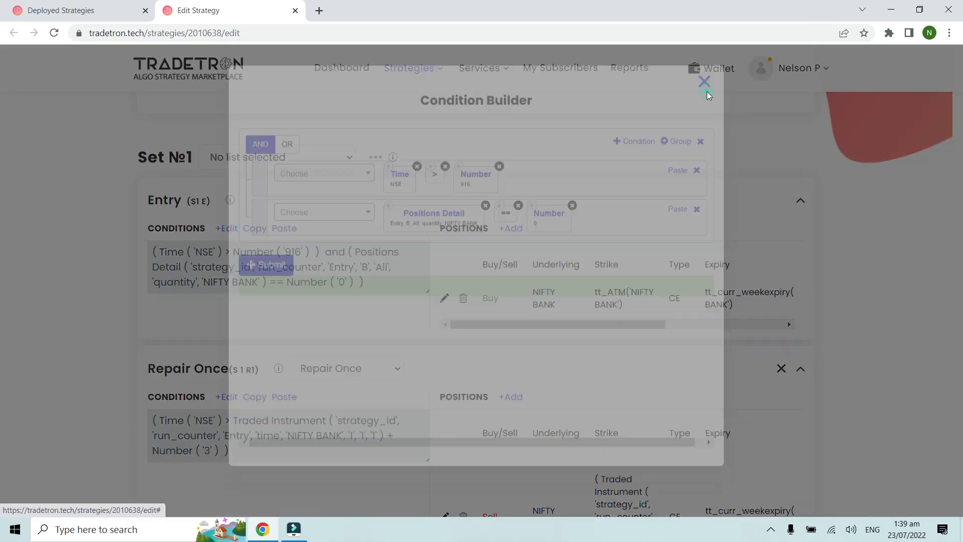
- Look through the strategy's repair sections and advanced settings, then recheck the Entry conditions without changing them
scroll(533, 219, down, 10)
scroll(535, 220, down, 10)
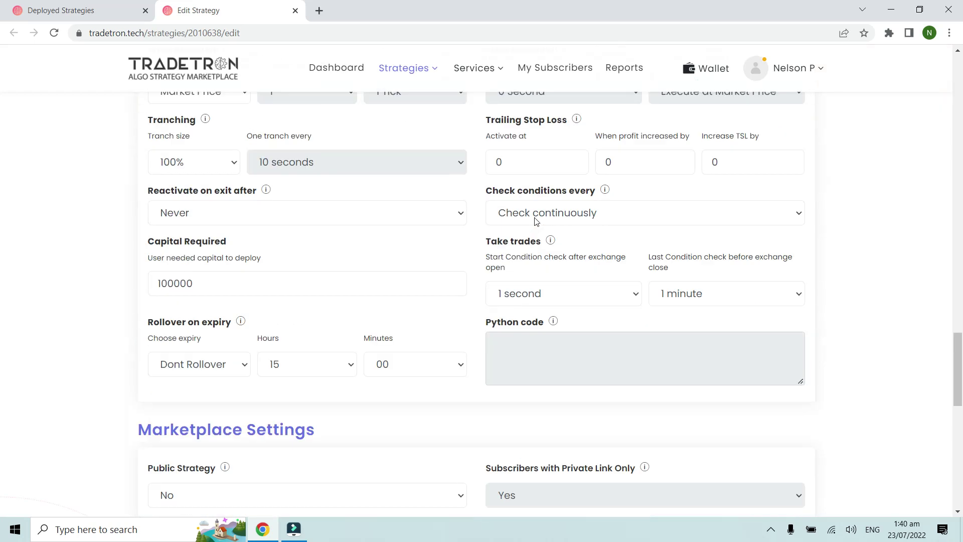
scroll(536, 219, up, 5)
scroll(535, 217, up, 12)
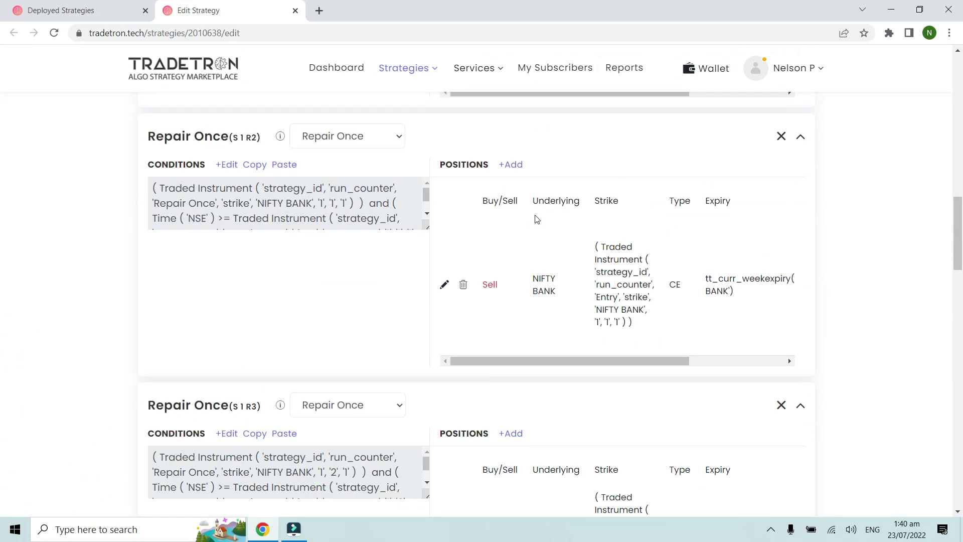
scroll(320, 228, up, 3)
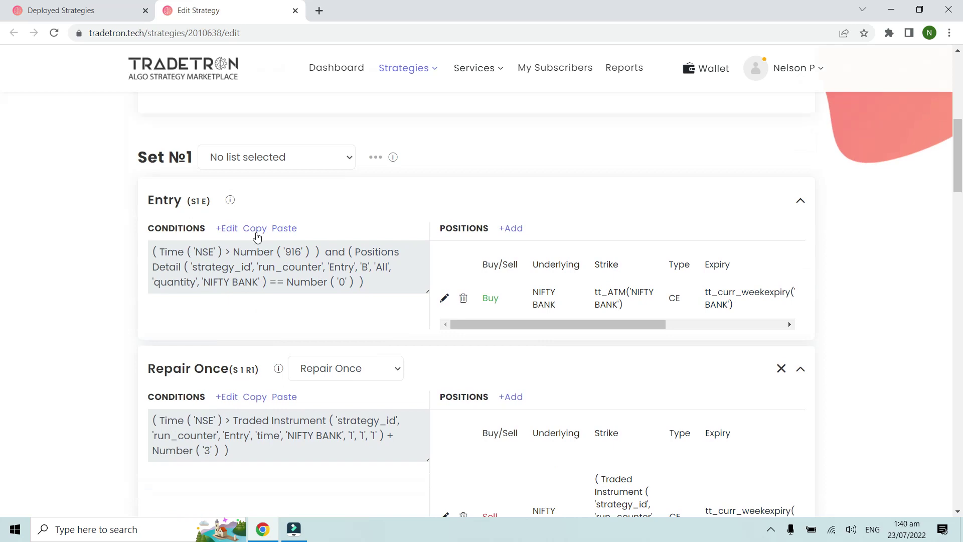
click(229, 227)
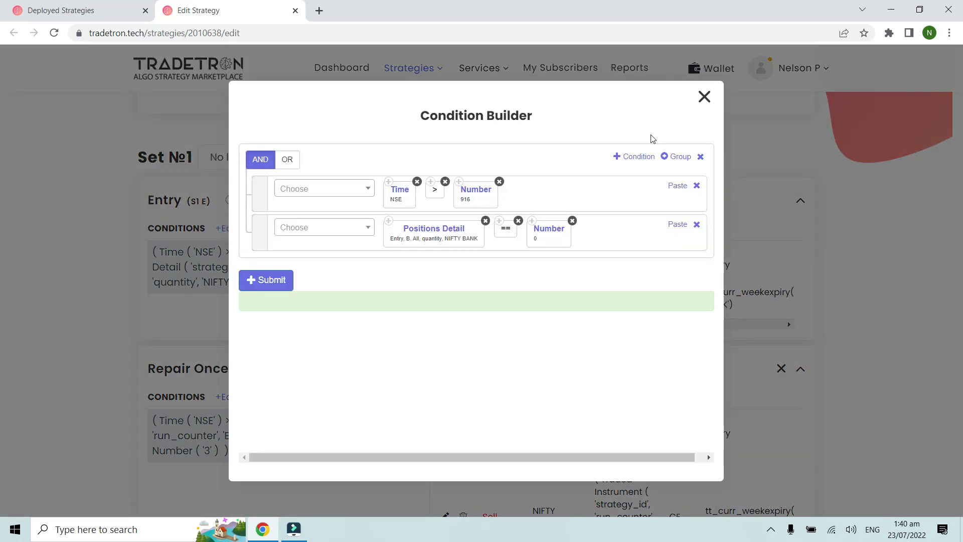
click(703, 97)
- Review the Repair Once sections and advanced settings once more, then view the Entry conditions and close them unedited
scroll(502, 240, down, 9)
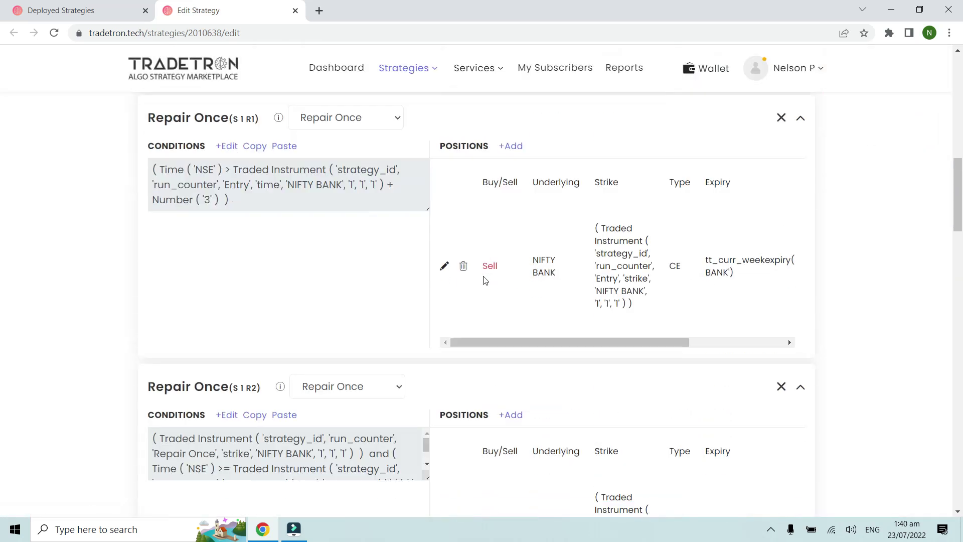
scroll(485, 280, down, 10)
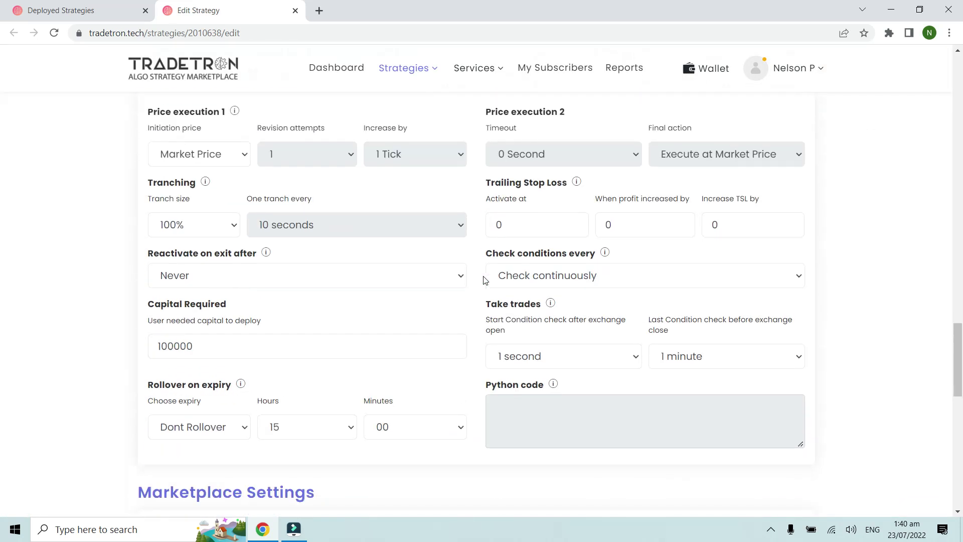
scroll(458, 276, up, 10)
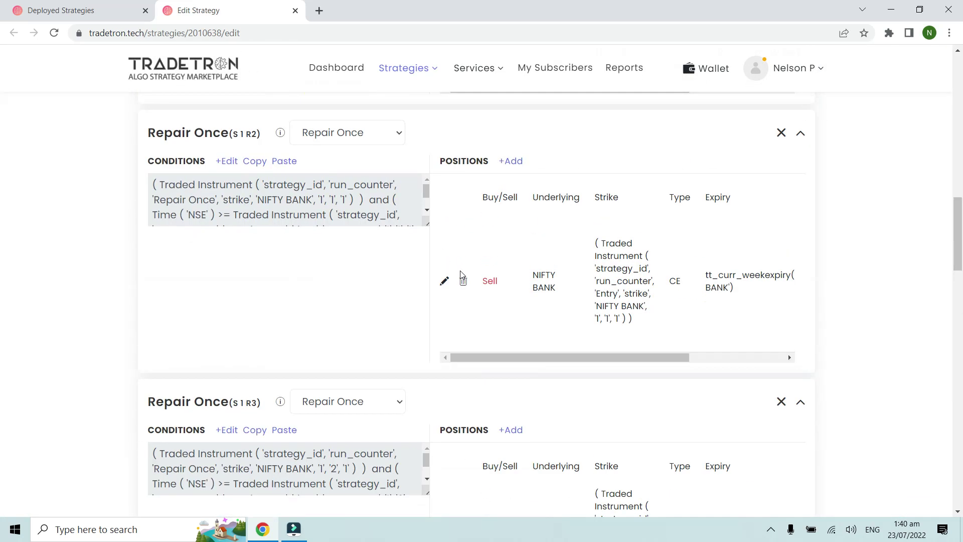
scroll(462, 275, up, 4)
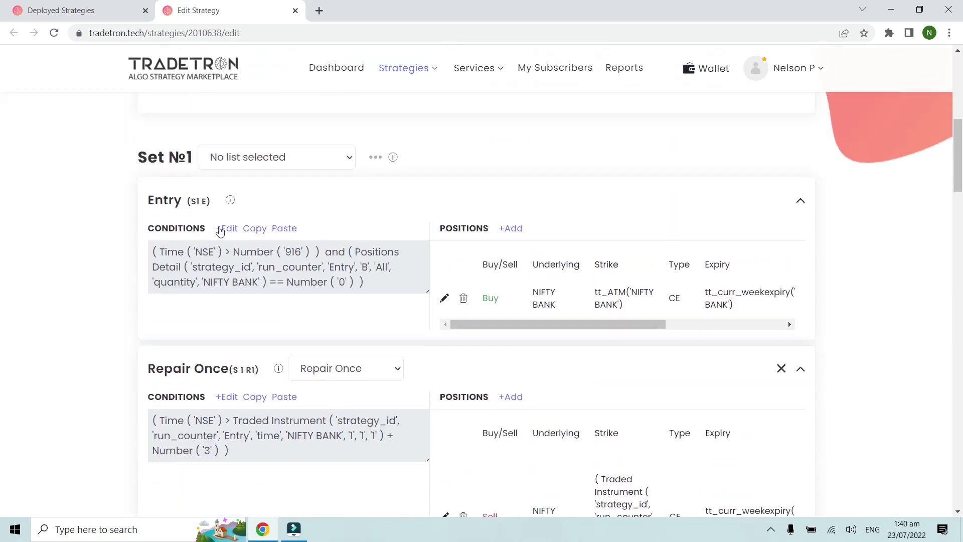
click(221, 229)
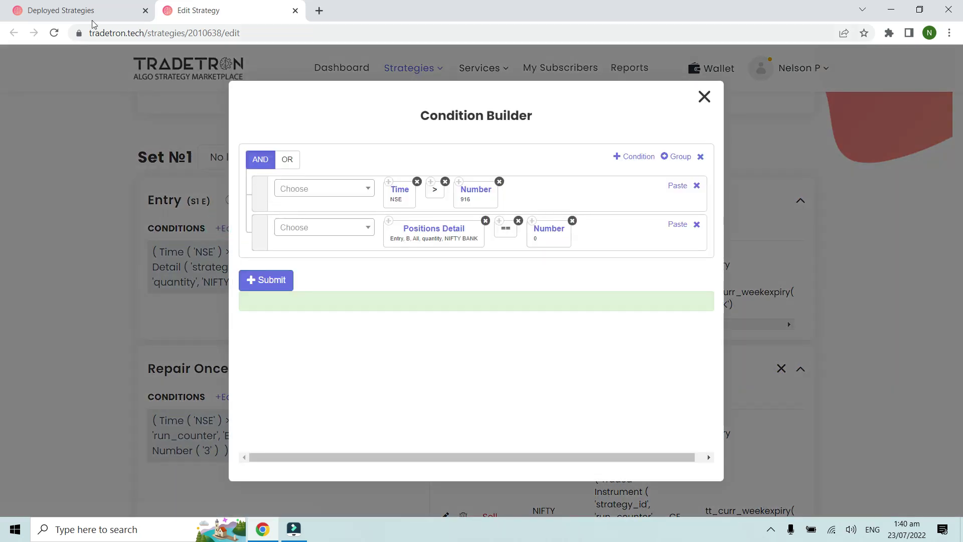
click(704, 96)
scroll(480, 250, down, 1)
- Return to the Deployed Strategies positions list and examine the quantity and price of the Entry trade
click(101, 10)
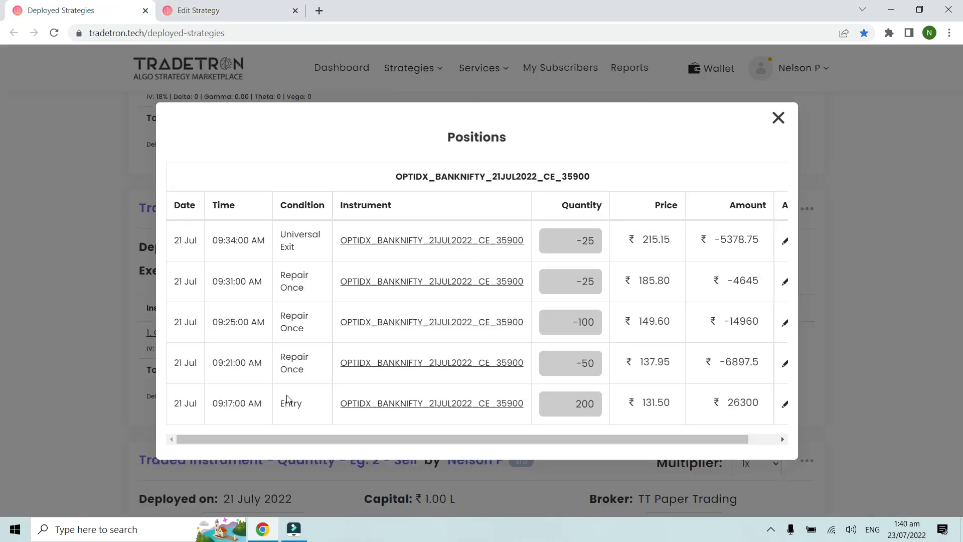
double_click(577, 406)
drag(622, 404, 679, 406)
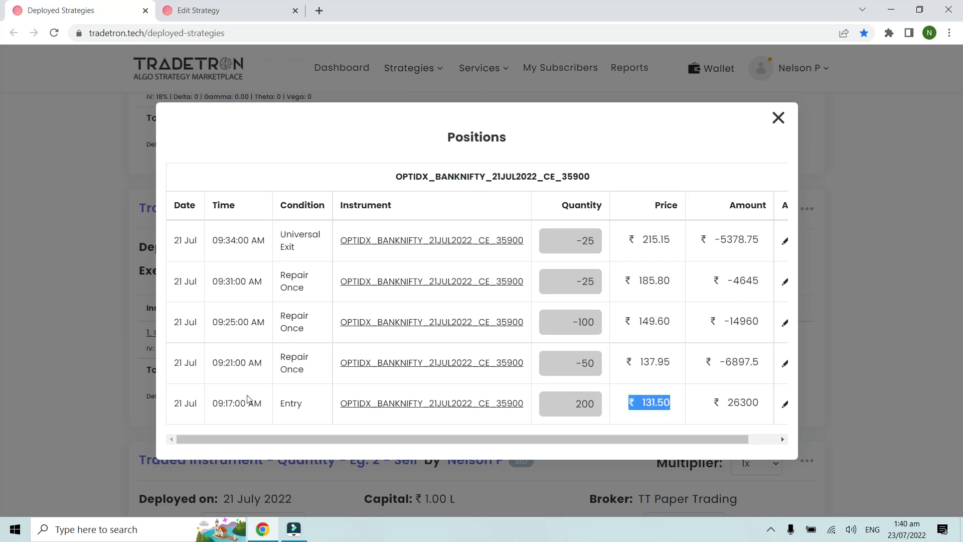
- Examine the Repair Once S1 R1 conditions, compare them with the first repair trade's quantity and price, and close them unedited
click(236, 10)
scroll(269, 245, down, 1)
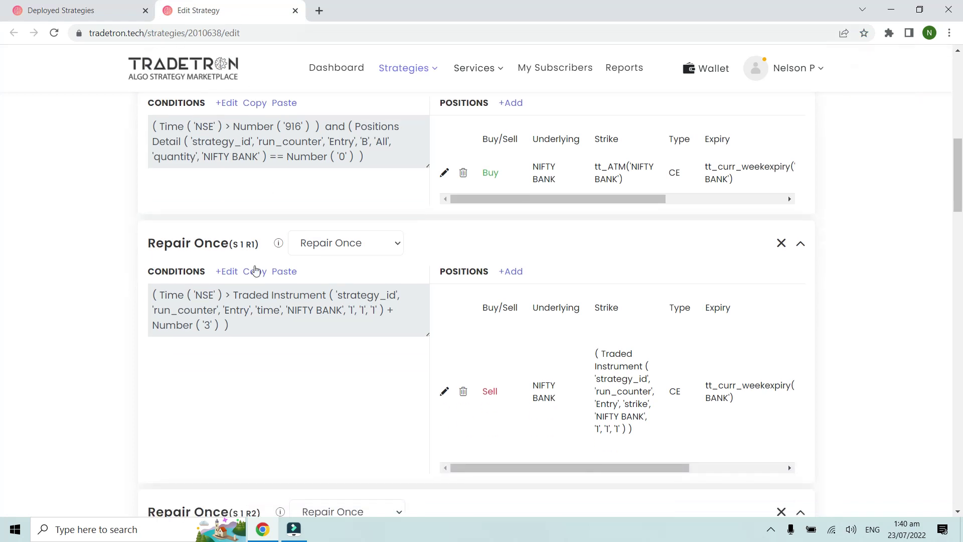
click(233, 271)
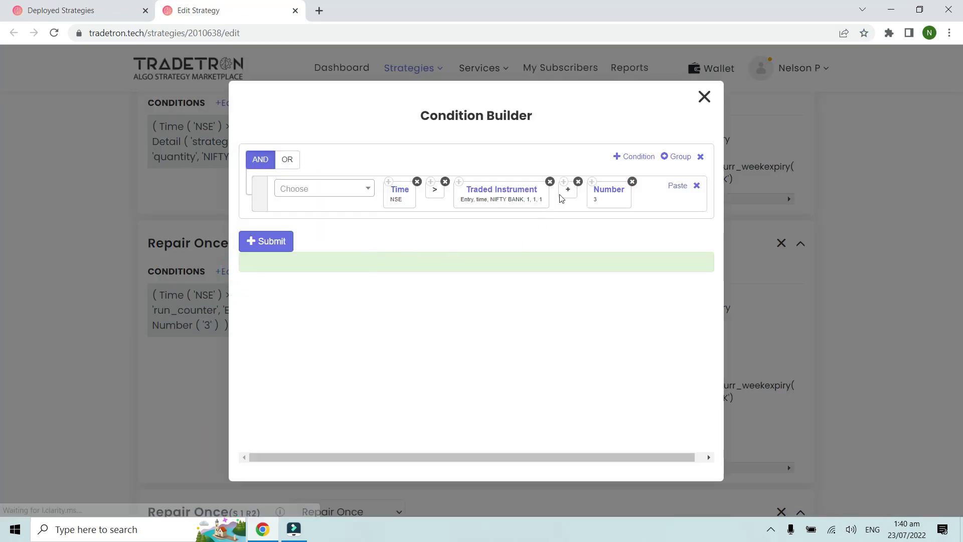
click(25, 6)
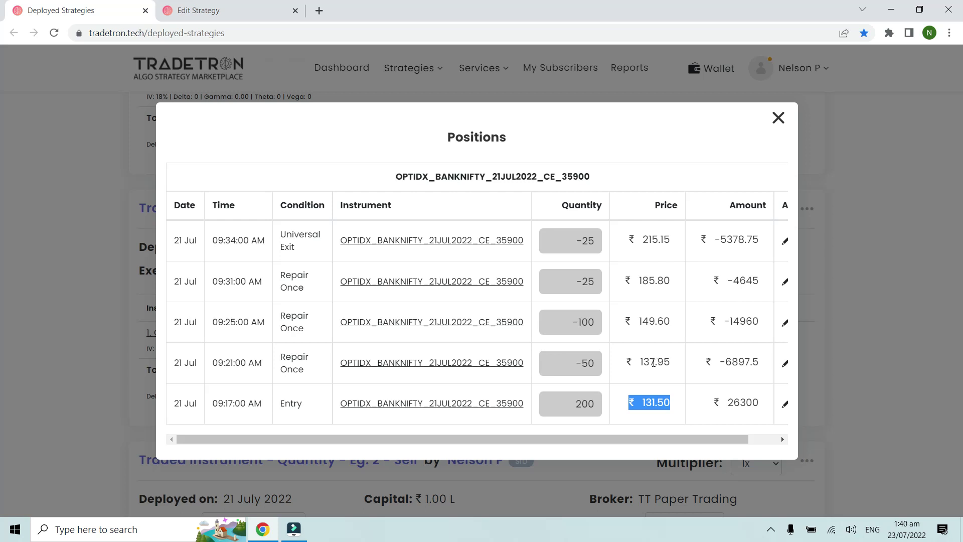
click(586, 365)
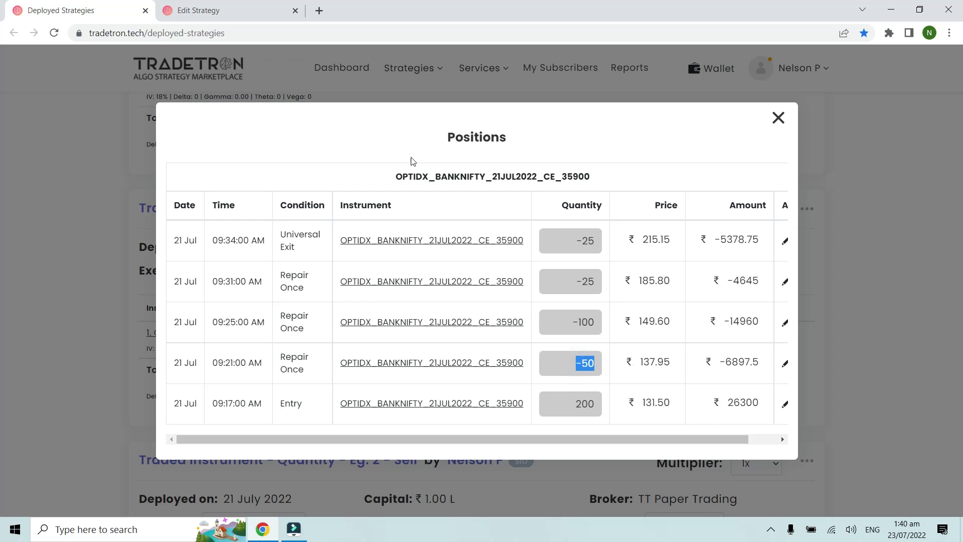
click(198, 10)
click(703, 97)
- Inspect the quantity formula of the S1 R1 sell position against the executed positions, then close it without changes
scroll(587, 261, up, 2)
scroll(517, 263, down, 4)
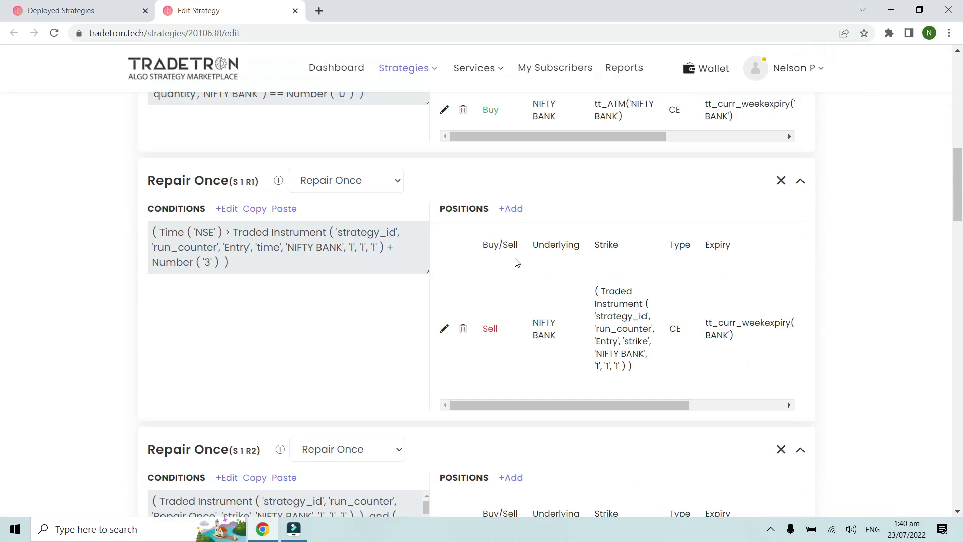
click(444, 329)
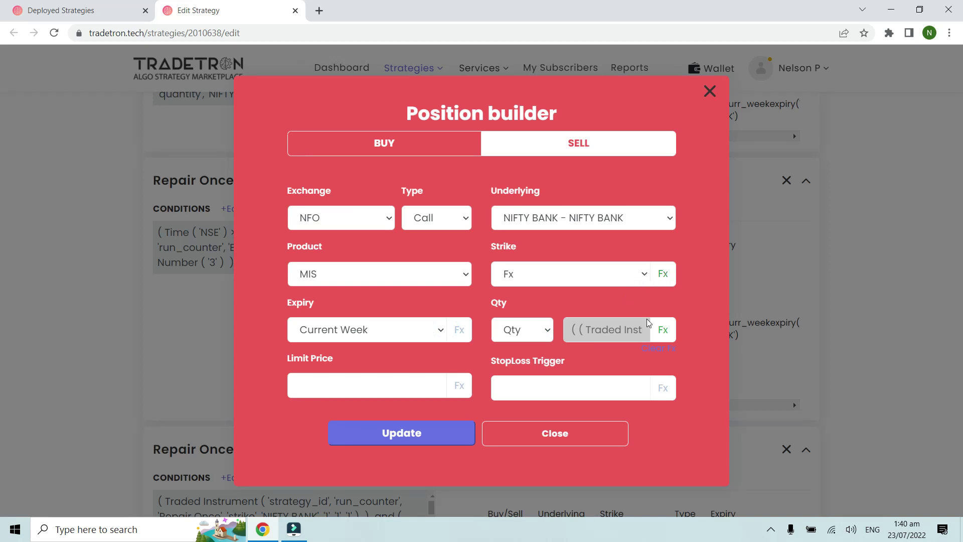
click(663, 331)
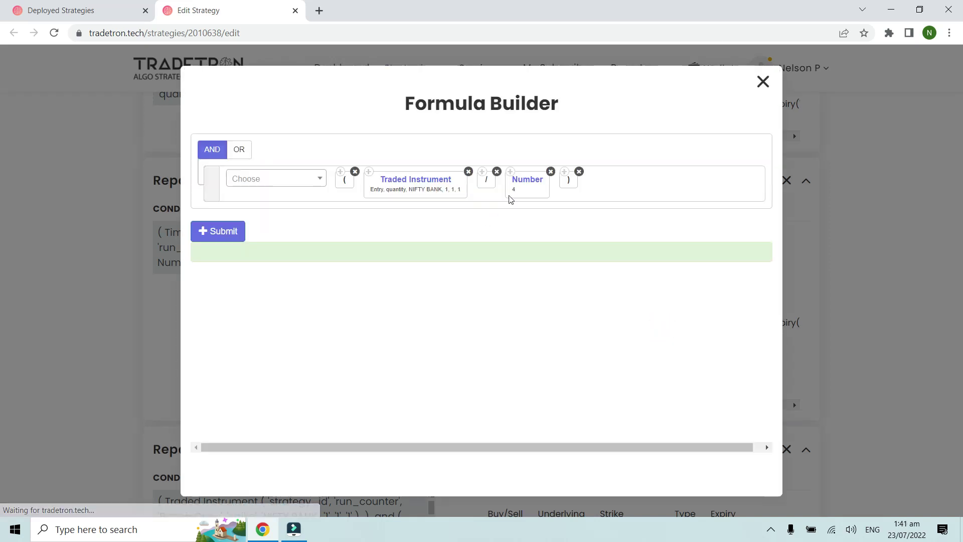
click(98, 7)
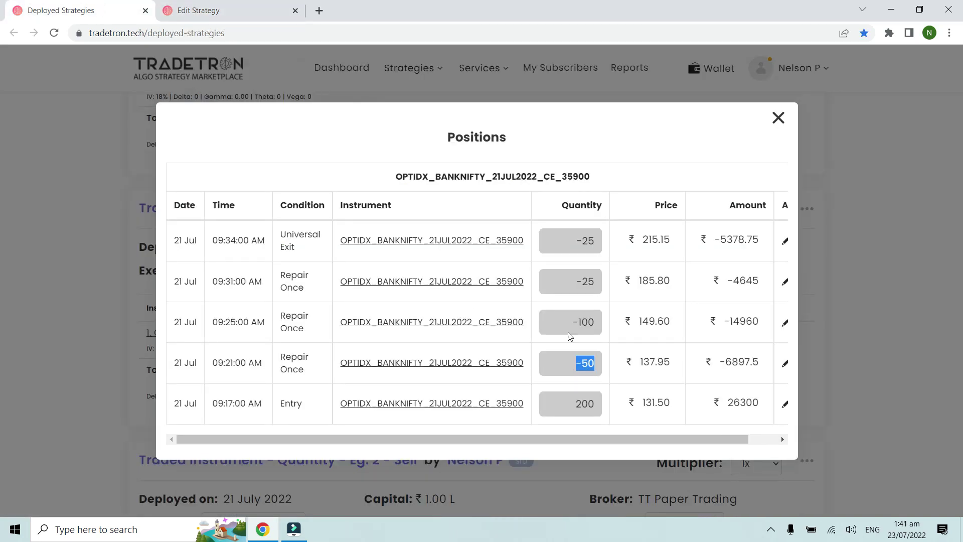
click(223, 12)
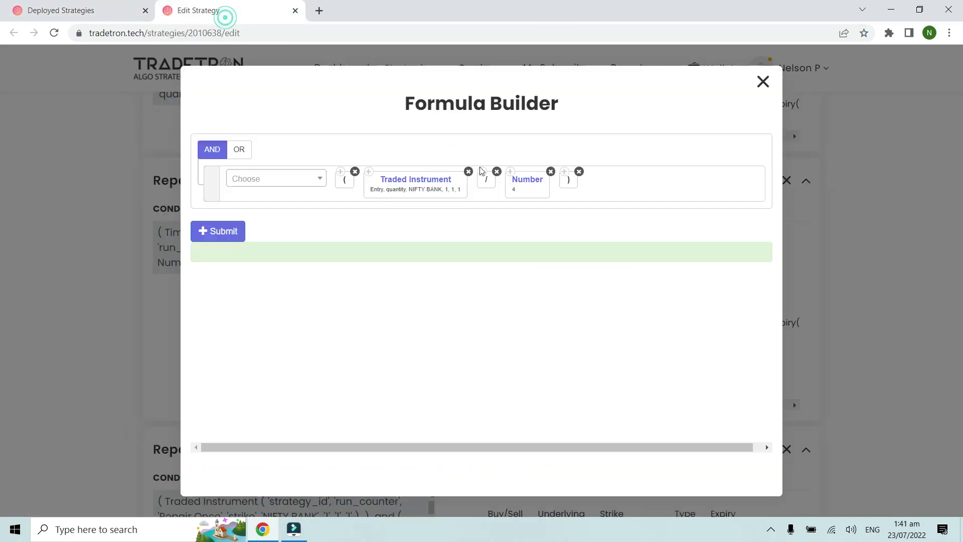
click(761, 83)
click(537, 427)
- Check the Repair Once S1 R2 conditions against the second repair trade in the executed positions and close them unedited
scroll(417, 408, down, 3)
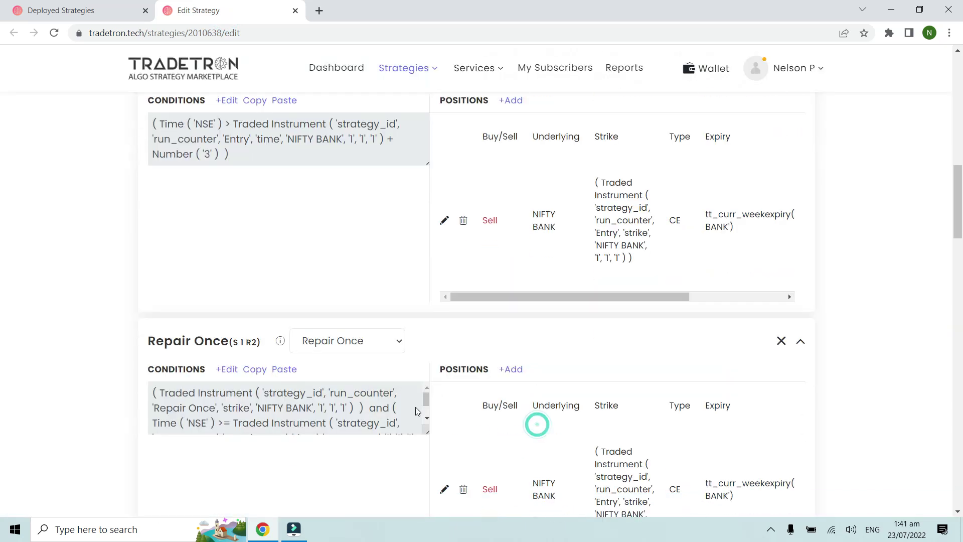
click(228, 354)
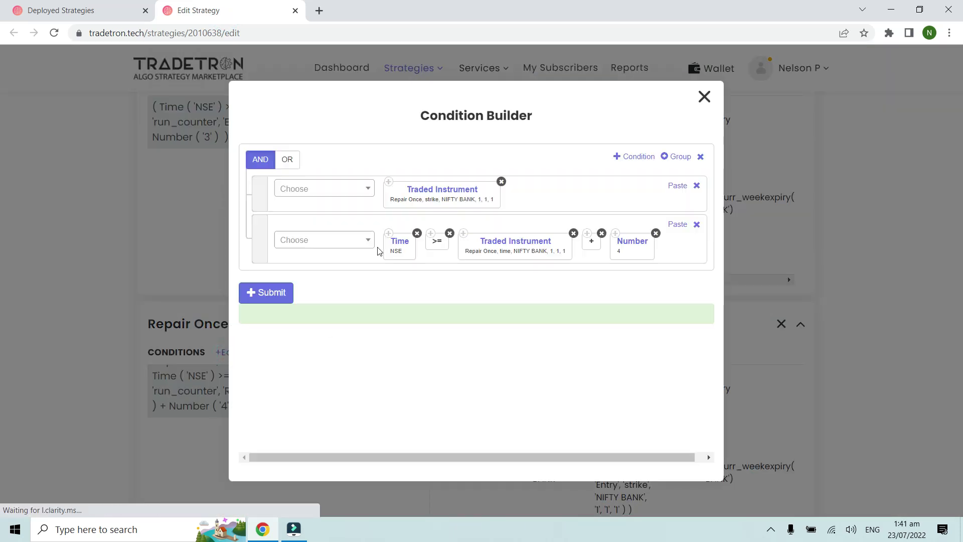
click(28, 13)
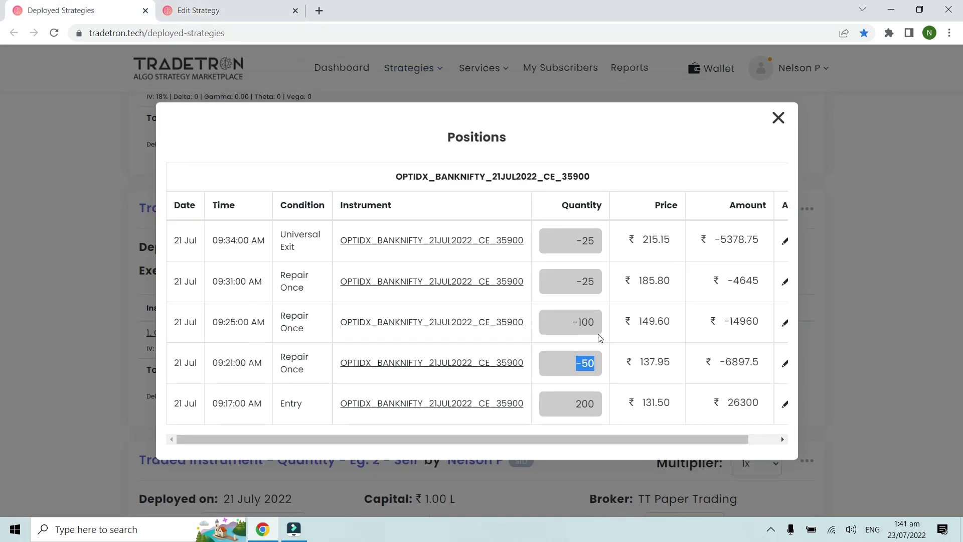
click(233, 17)
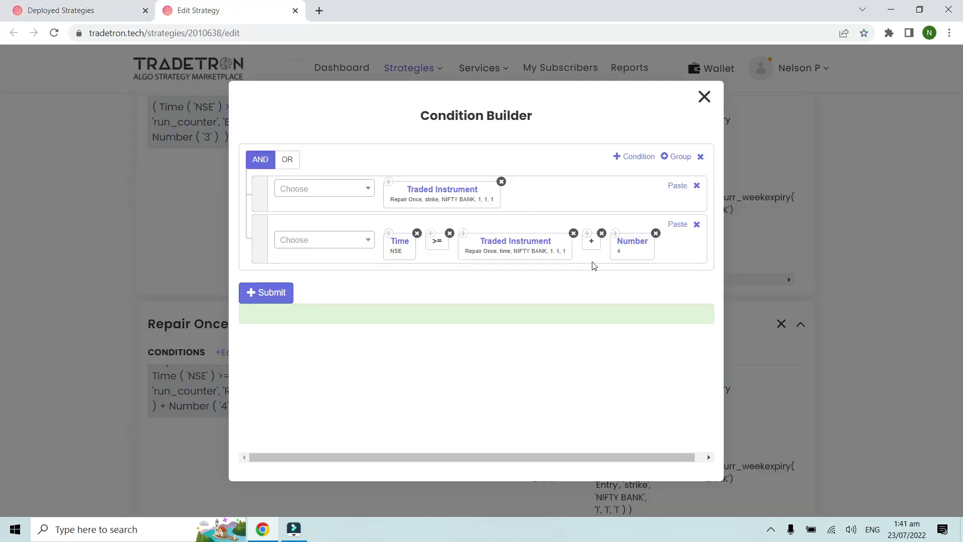
click(577, 275)
click(704, 96)
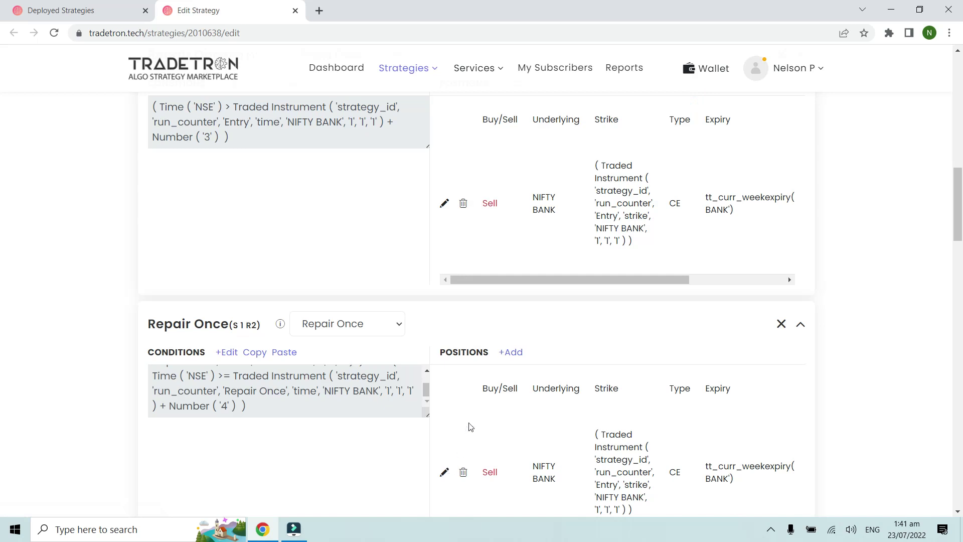
- Inspect the S1 R2 sell position's quantity formula, compare it with the second repair's executed quantity, and close it unchanged
click(444, 472)
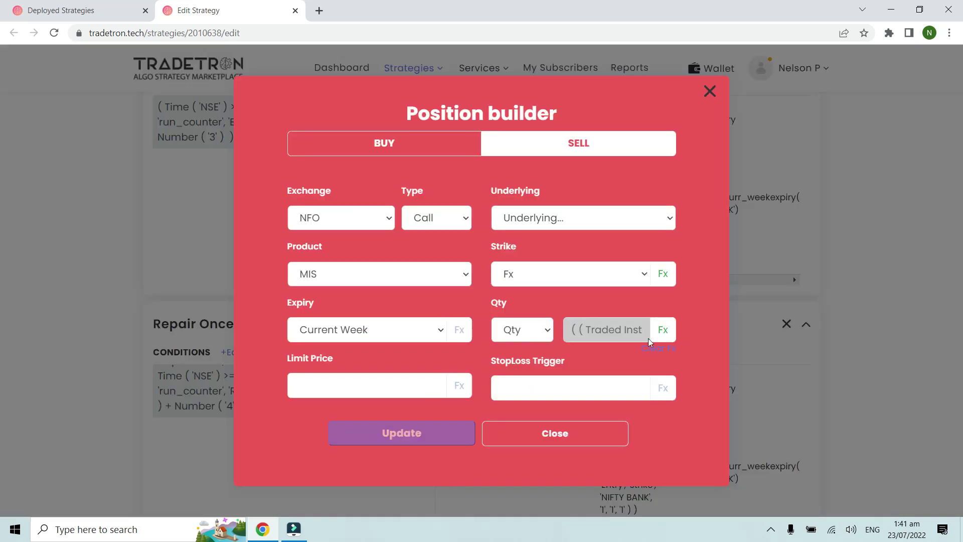
click(663, 329)
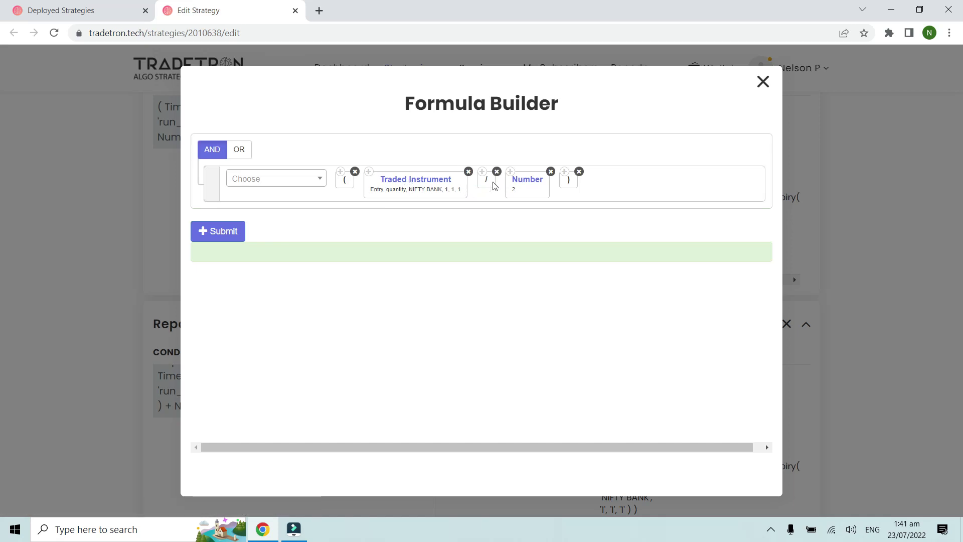
click(150, 15)
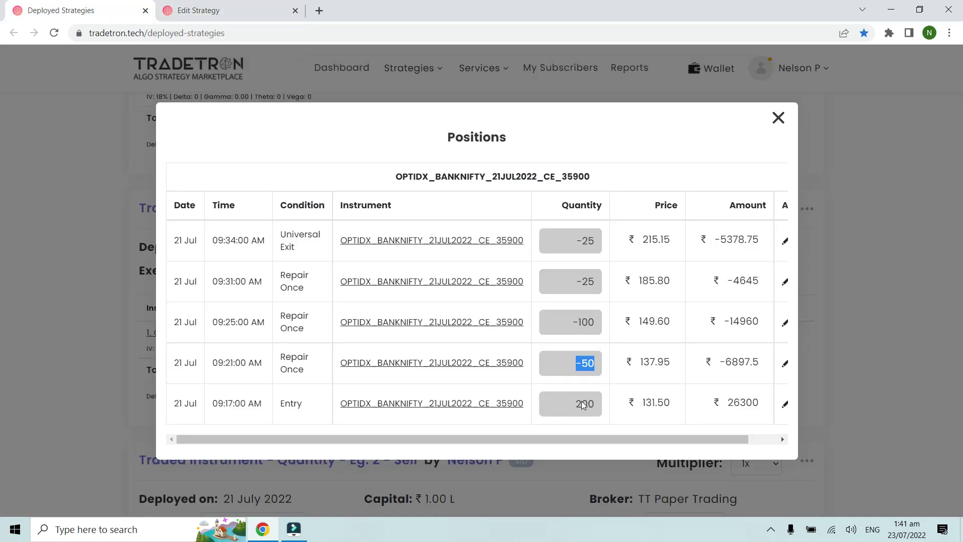
drag(571, 322, 596, 326)
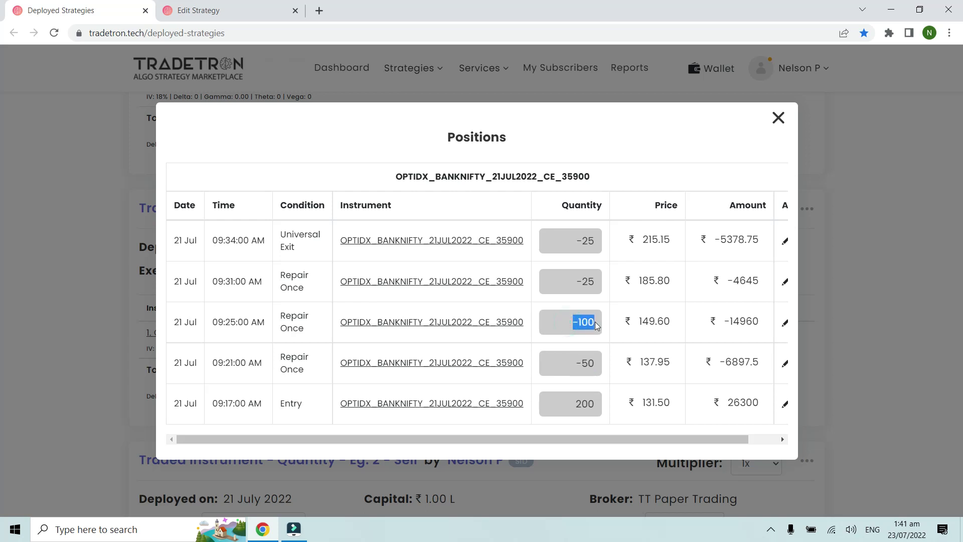
click(597, 325)
click(228, 14)
click(761, 82)
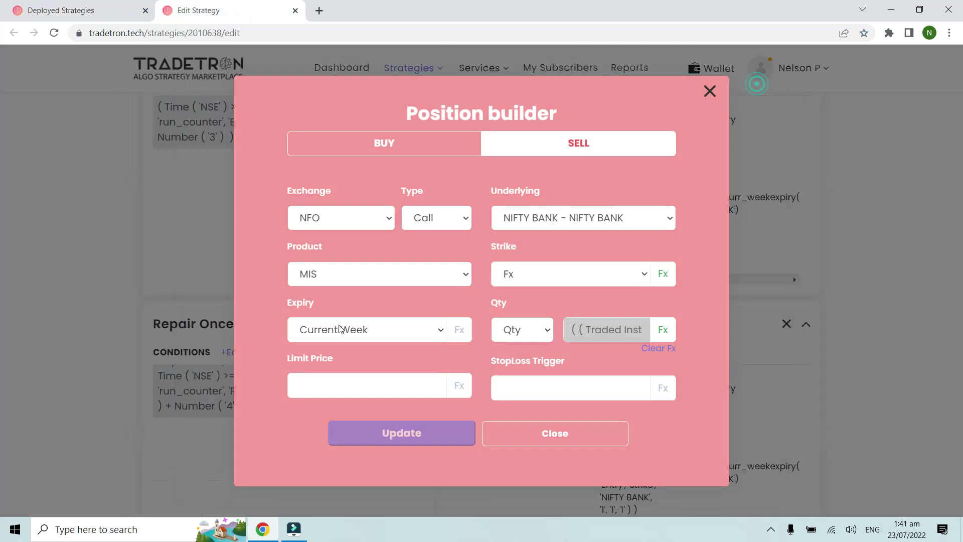
click(506, 435)
- View the quantity setting of the Repair Once S1 R3 sell position and close the Position builder without updating
scroll(506, 431, down, 3)
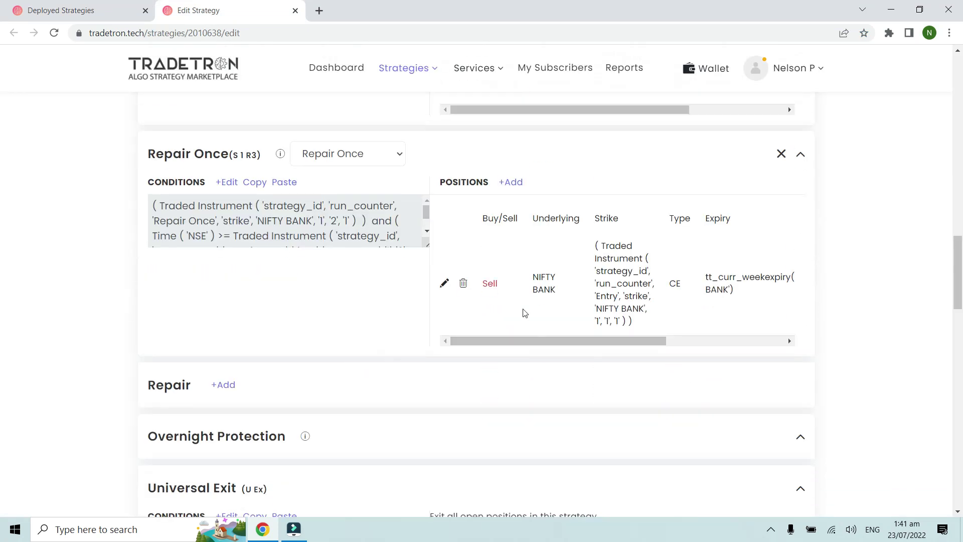
click(445, 282)
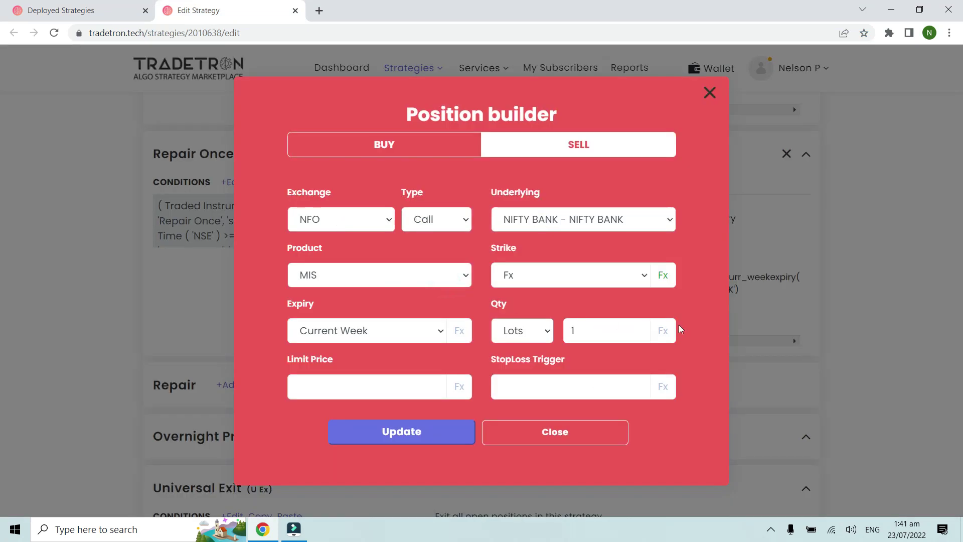
click(552, 430)
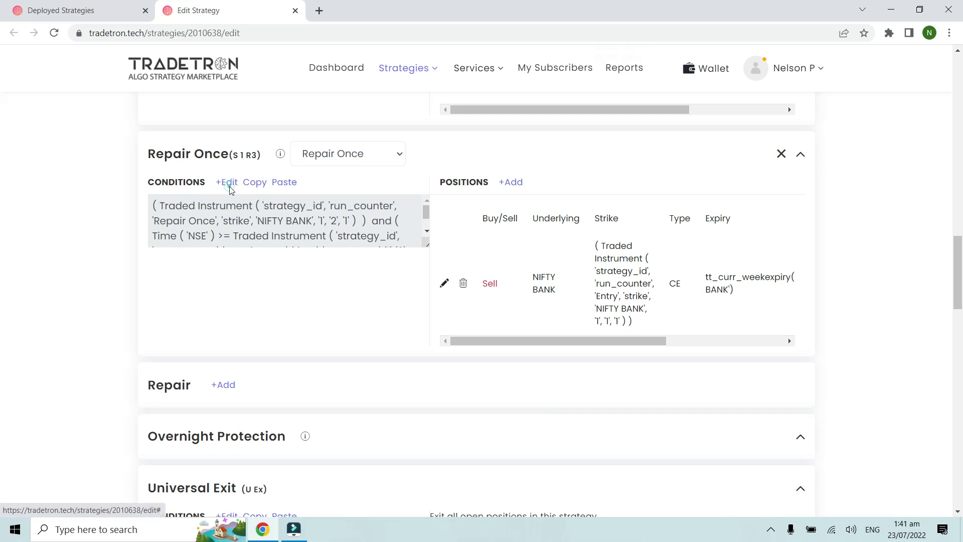
- Examine the Repair Once S1 R3 conditions, check the third repair trade's price in the positions list, and close them unedited
click(227, 184)
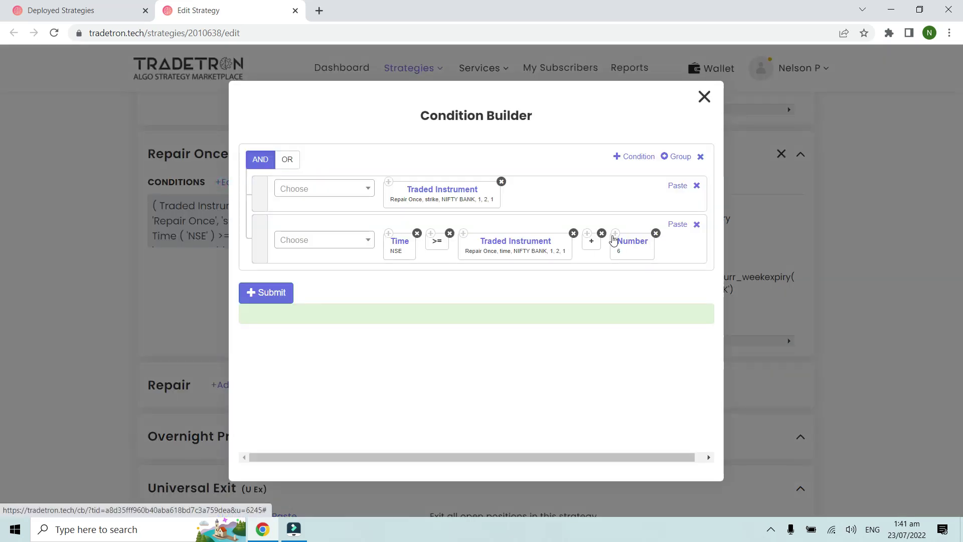
click(75, 6)
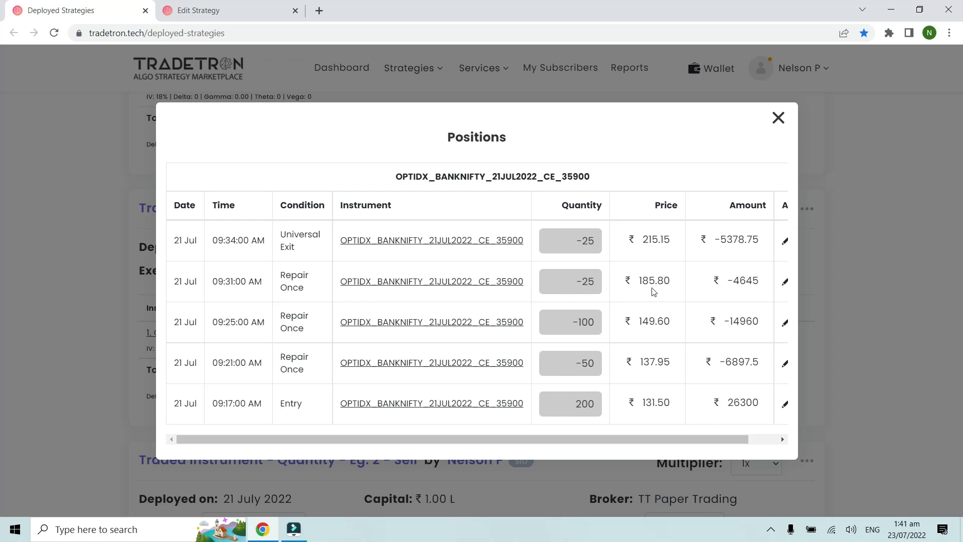
drag(632, 283, 669, 281)
click(668, 280)
click(206, 16)
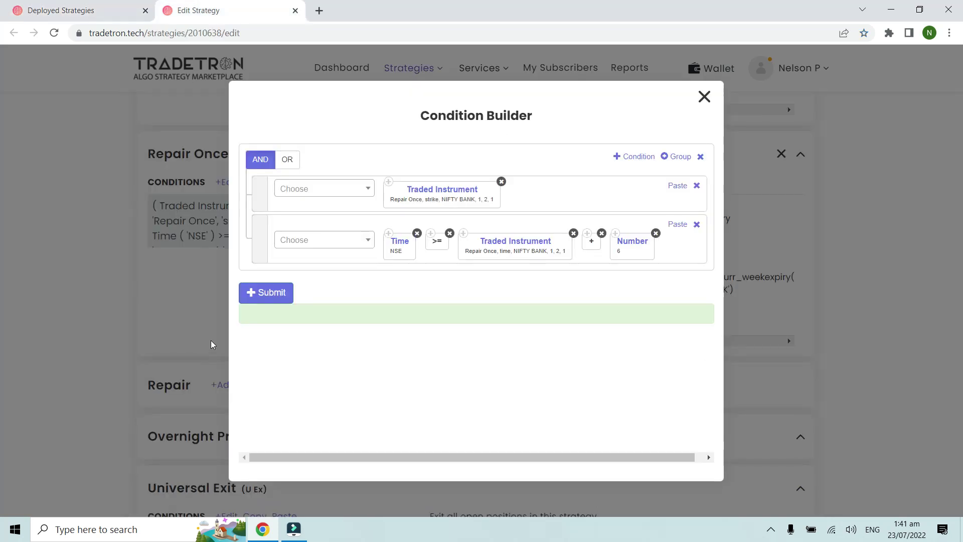
click(698, 97)
- View the Universal Exit conditions and compare them with the times of the last repair and exit trades
scroll(191, 381, down, 2)
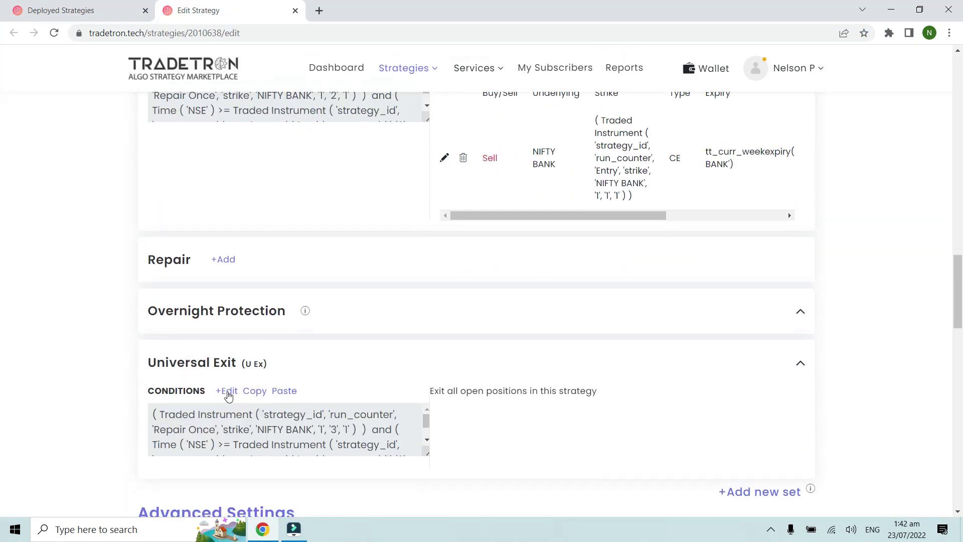
click(227, 391)
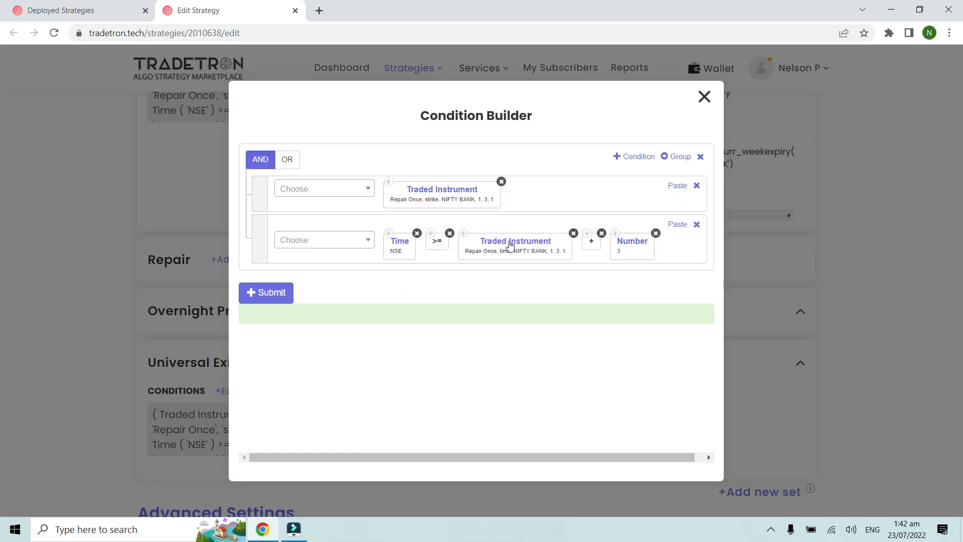
click(106, 19)
drag(212, 281, 265, 283)
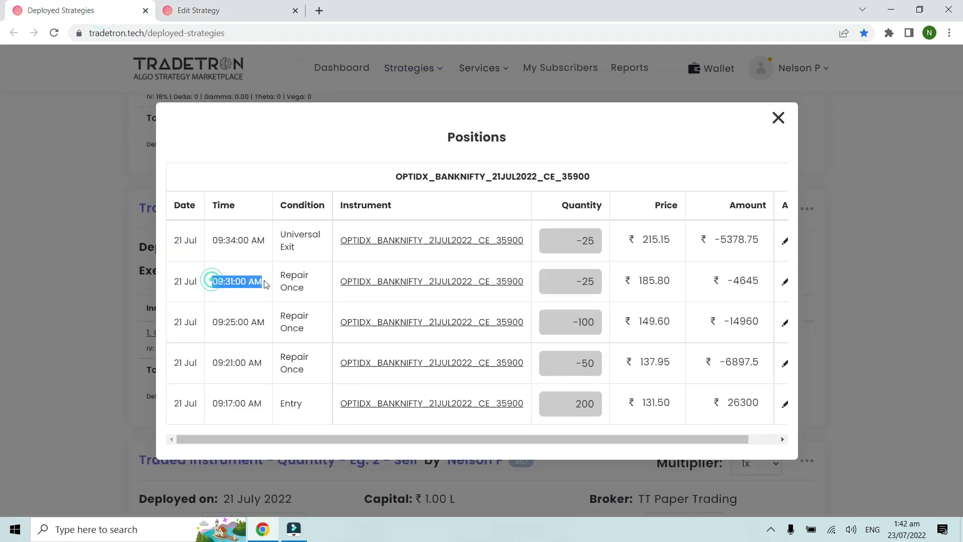
click(265, 282)
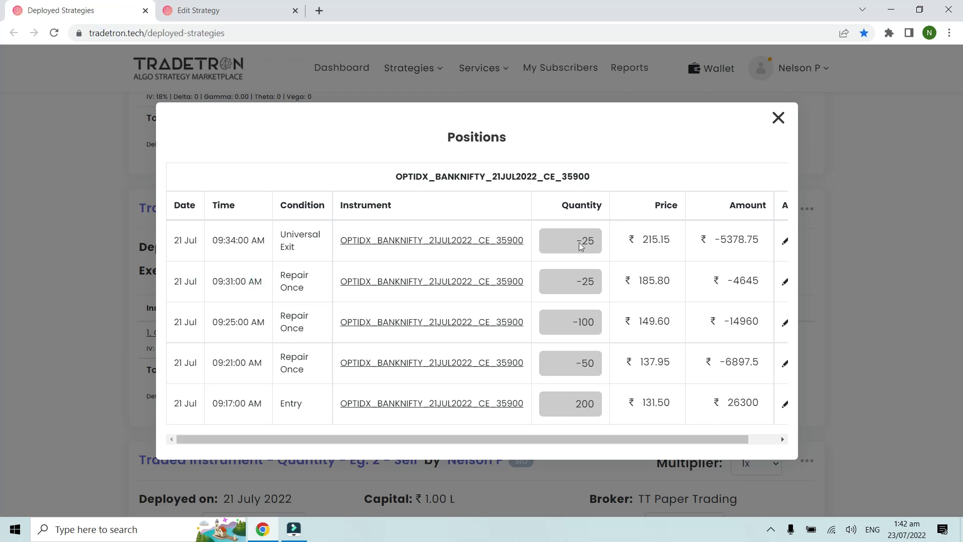
- Close the Positions list and the Traded Instrument - Quantity - Eg. 1 strategy editor
click(778, 119)
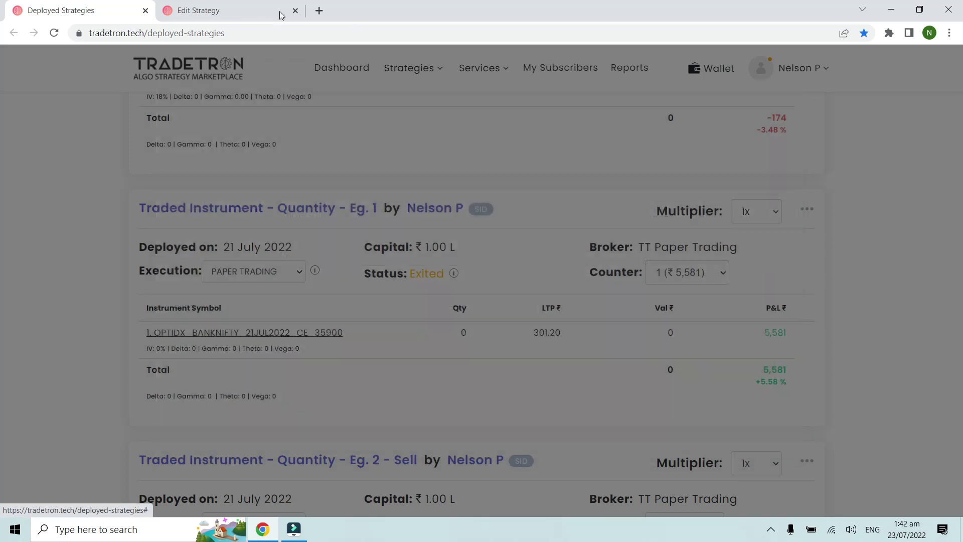
scroll(308, 259, down, 3)
scroll(449, 235, up, 2)
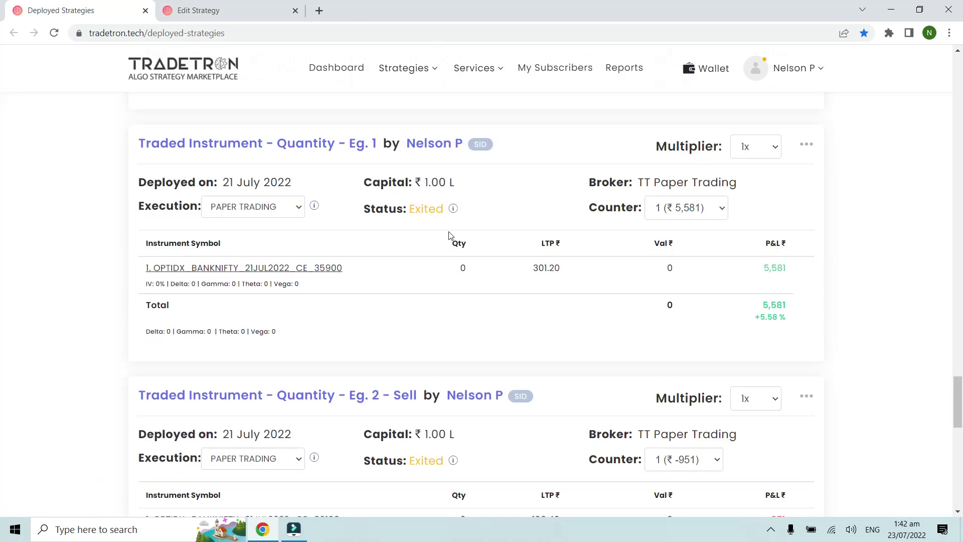
click(191, 9)
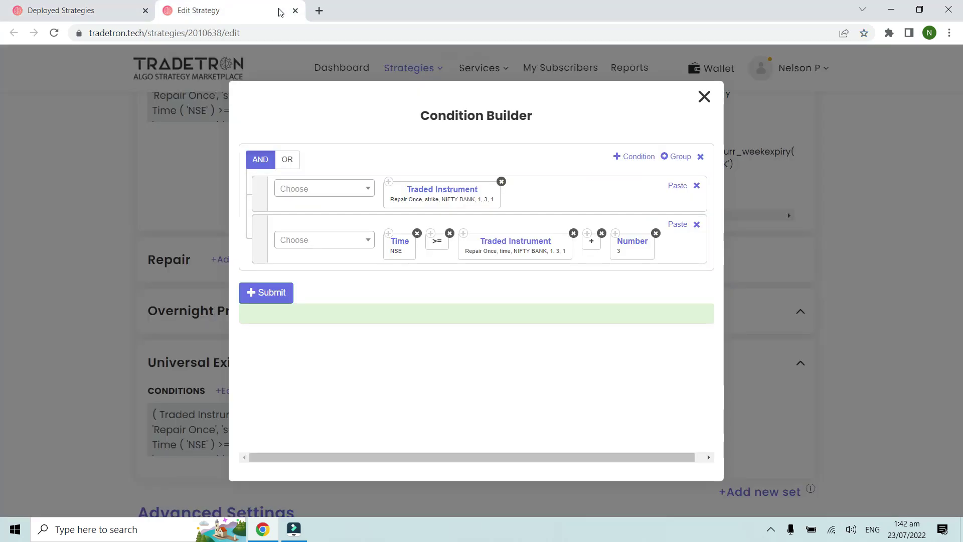
click(295, 11)
- Open the Traded Instrument - Quantity - Eg. 2 - Sell strategy for editing alongside the Deployed Strategies page
scroll(491, 310, down, 3)
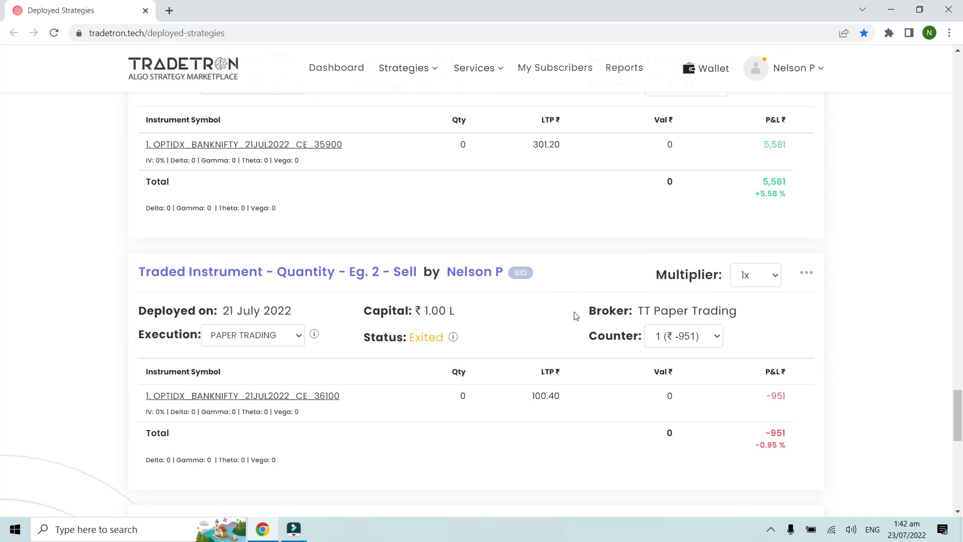
click(806, 273)
scroll(755, 364, down, 3)
right_click(731, 336)
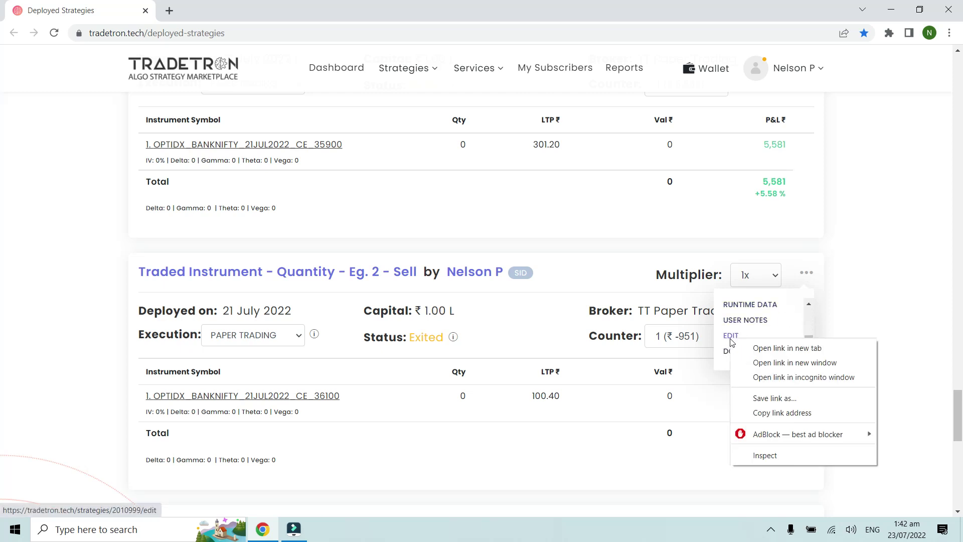
click(770, 350)
click(246, 9)
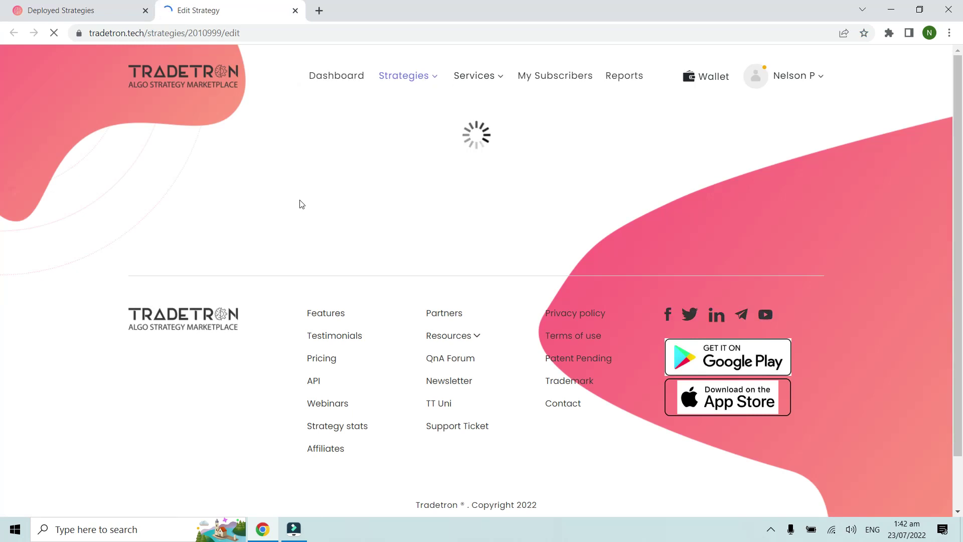
- Change the transaction type of the Entry condition's Positions Detail keyword to S and submit the condition
scroll(301, 204, down, 9)
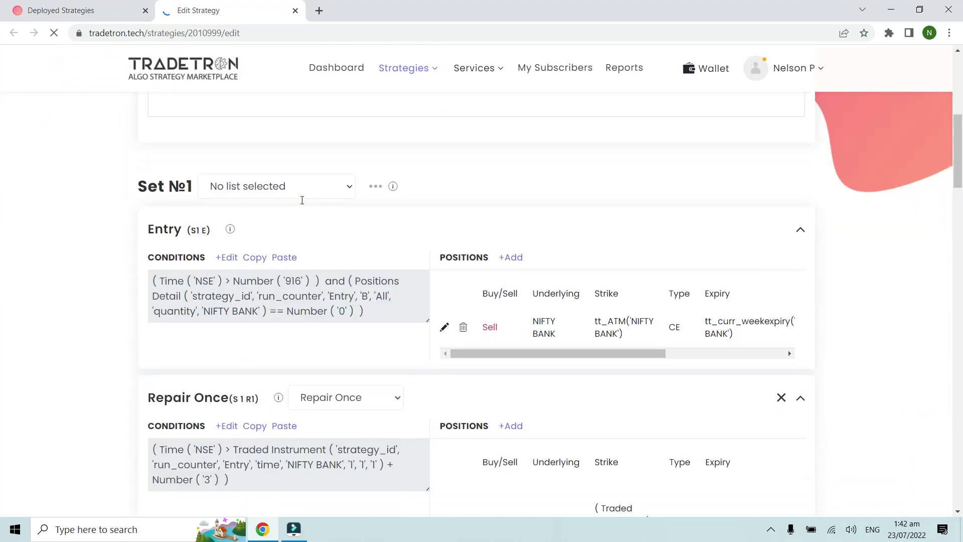
click(232, 205)
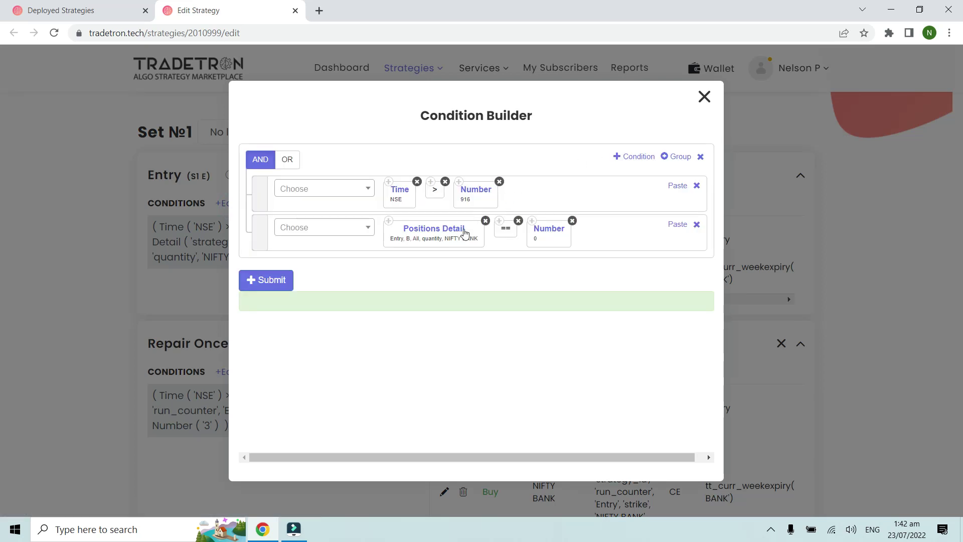
click(704, 99)
click(230, 204)
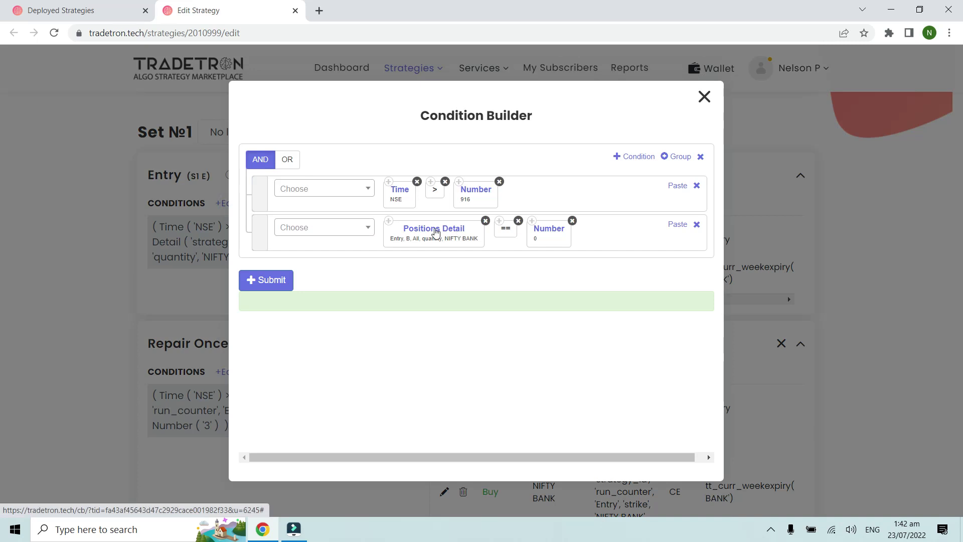
click(435, 232)
click(393, 258)
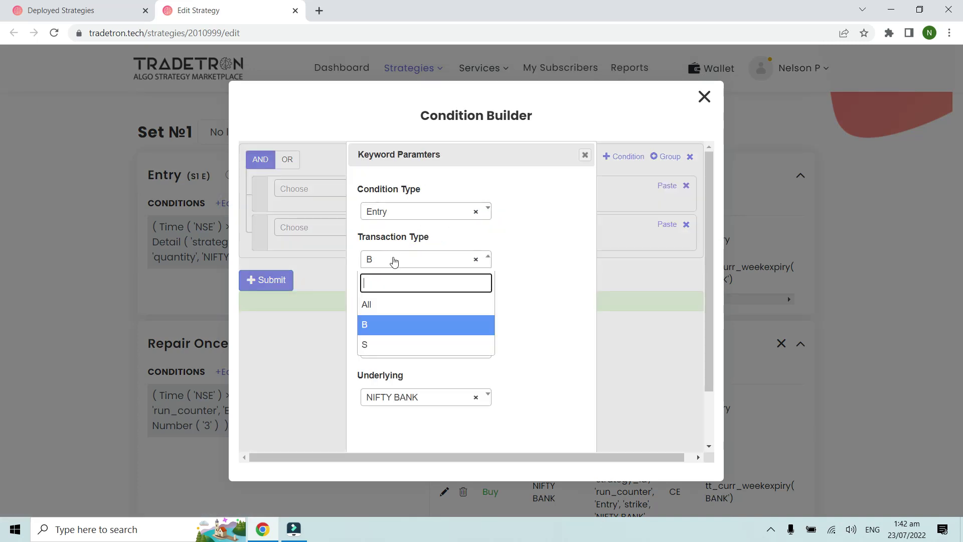
click(392, 344)
scroll(497, 316, down, 3)
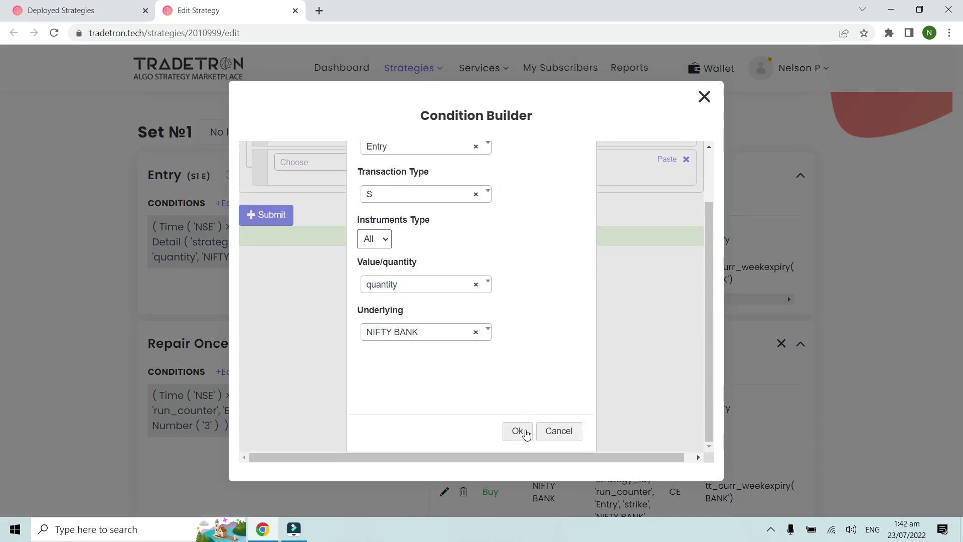
click(523, 432)
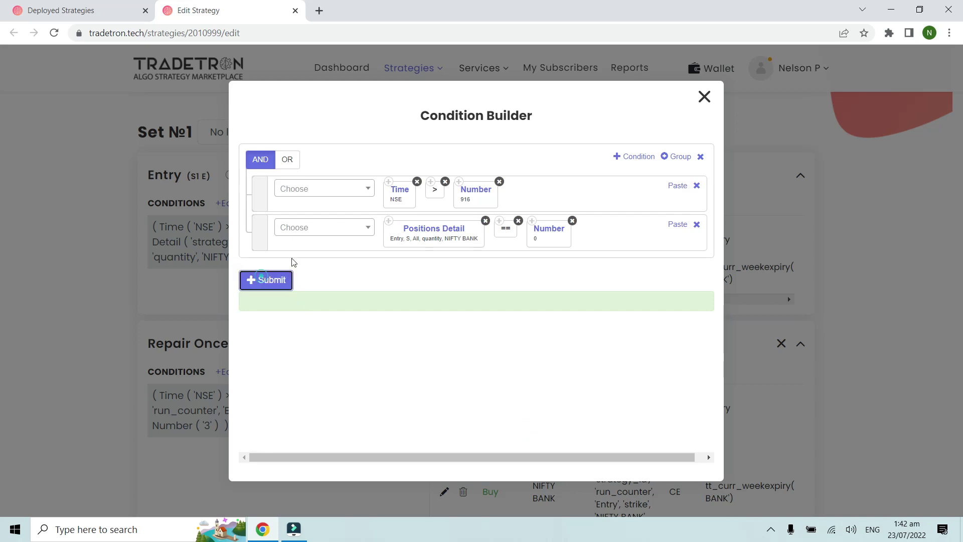
click(261, 279)
click(704, 97)
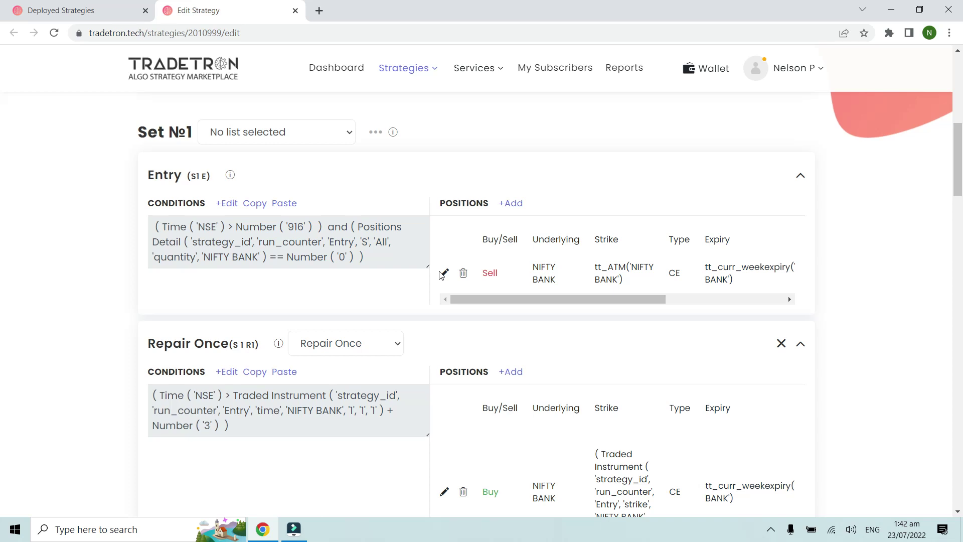
- Review the Entry sell position and the Repair Once S1 R1 time condition, closing both unedited
click(442, 273)
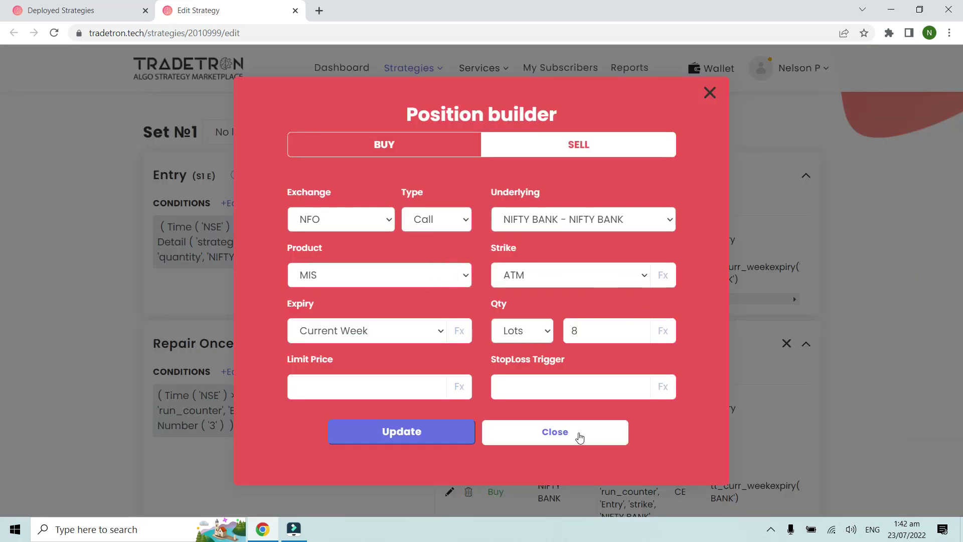
click(577, 434)
scroll(284, 409, down, 1)
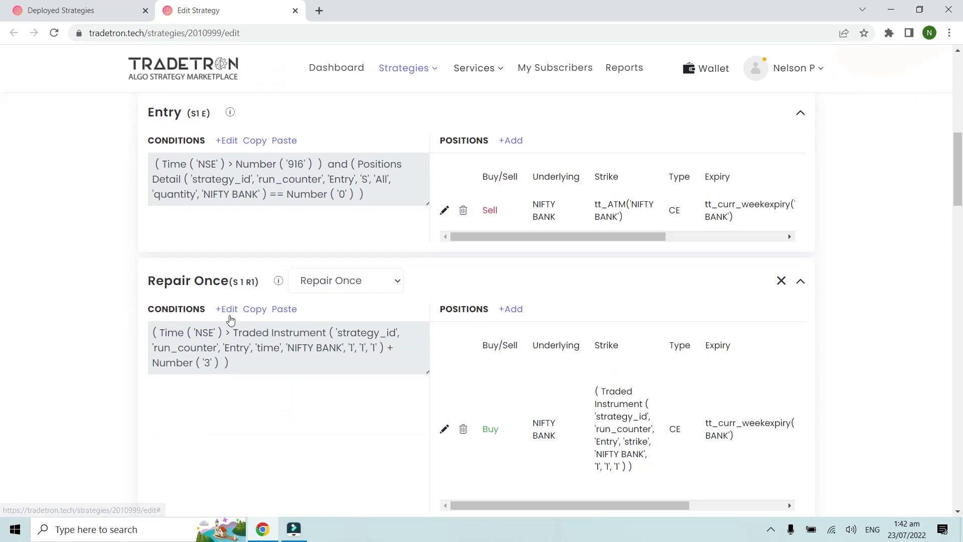
click(229, 311)
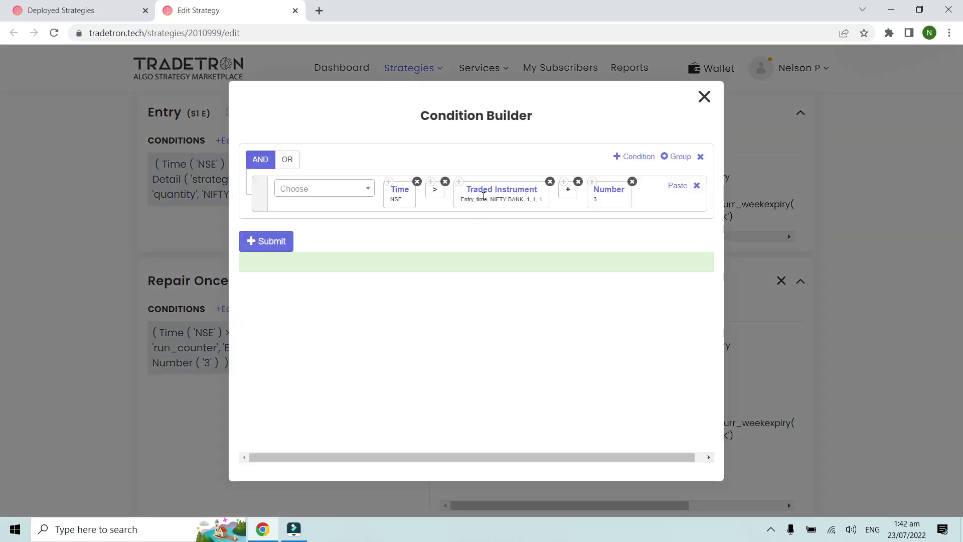
click(704, 96)
- Examine the strike and quantity formulas of the Repair Once S1 R1 buy position and close it unchanged
scroll(655, 231, down, 2)
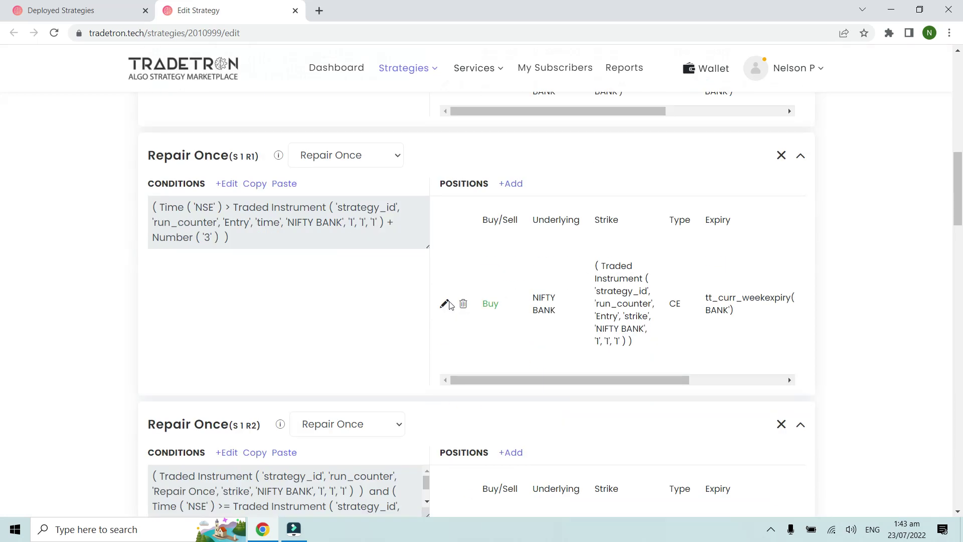
click(449, 306)
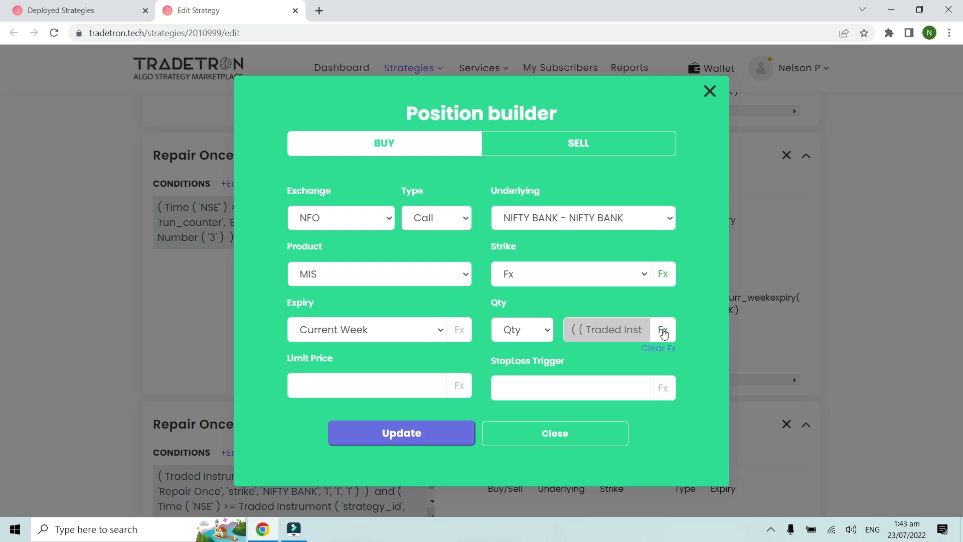
click(663, 271)
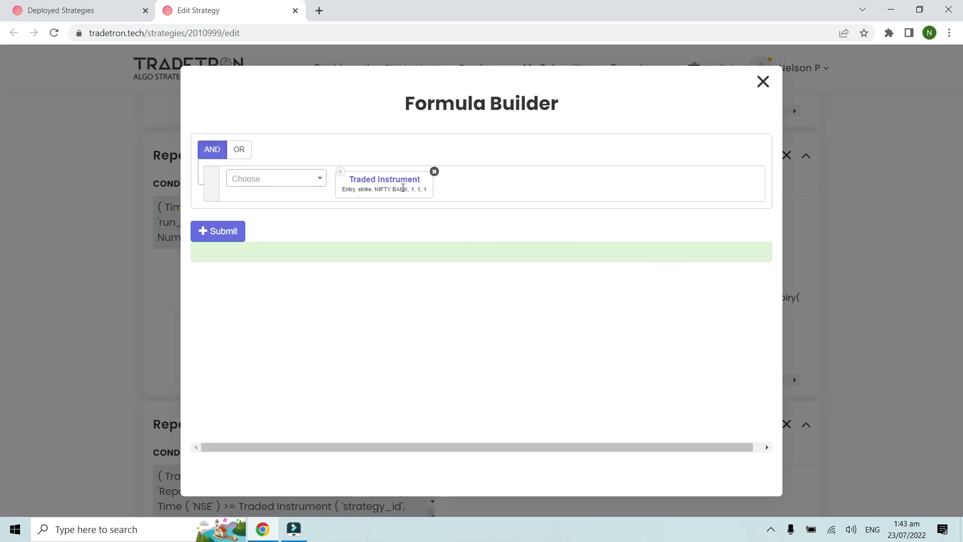
click(766, 85)
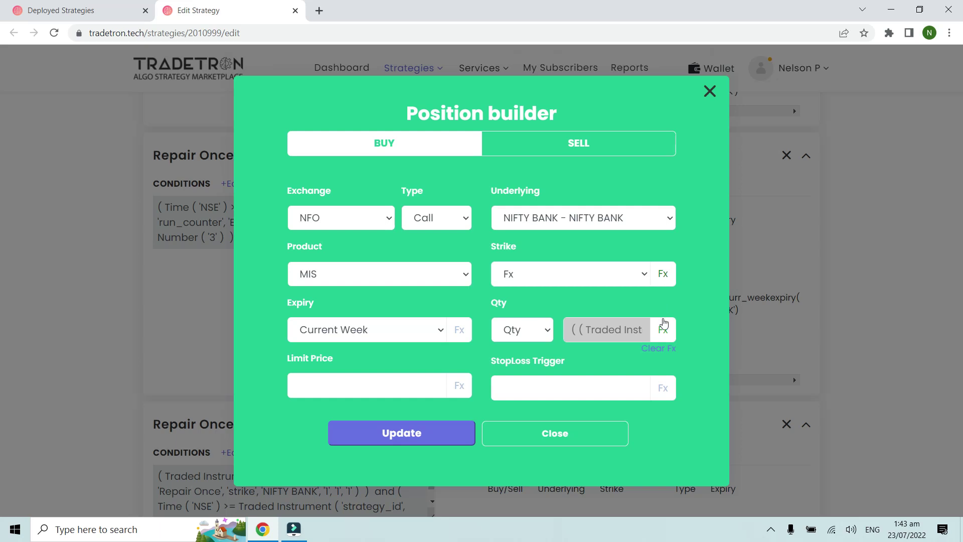
click(662, 329)
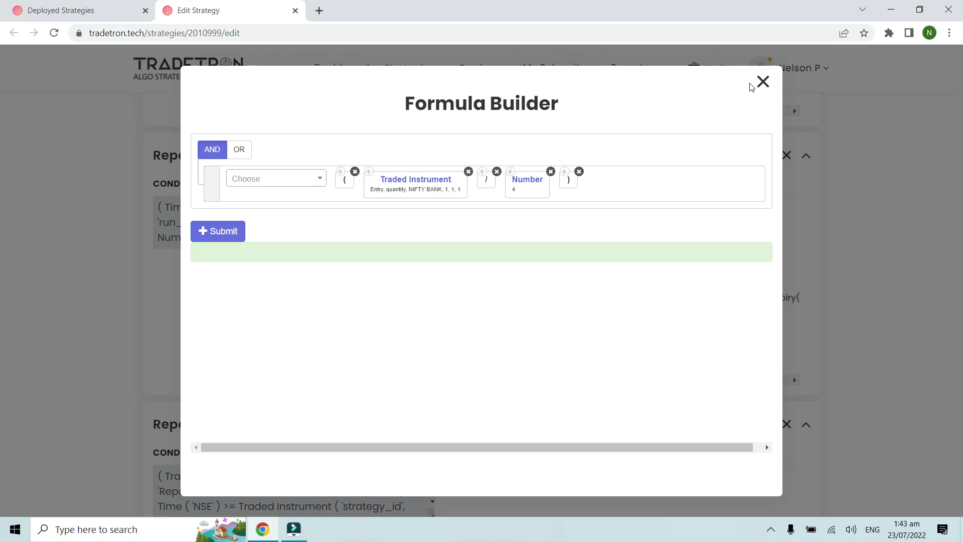
click(762, 82)
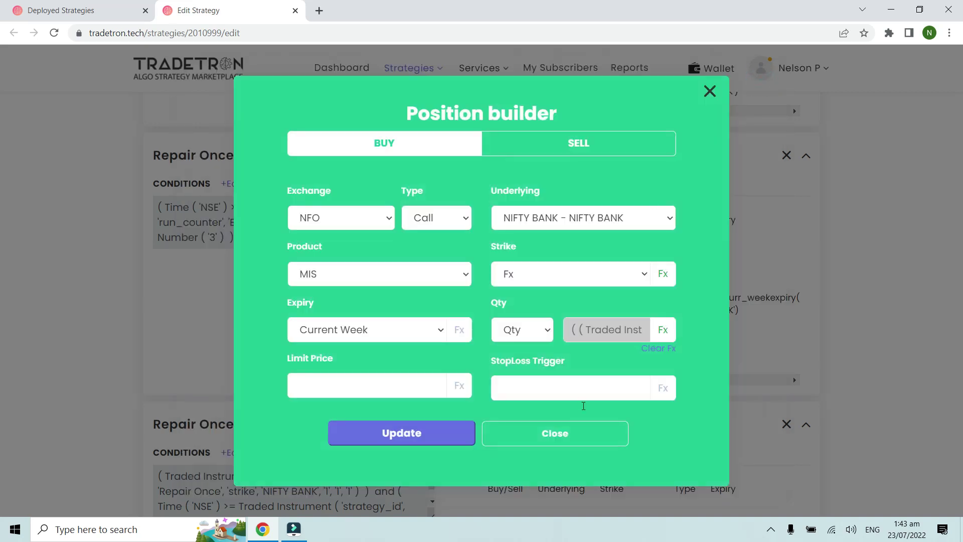
click(609, 432)
- Examine the Repair Once S1 R2 conditions and its buy position's quantity formula, closing both unedited
scroll(408, 382, down, 3)
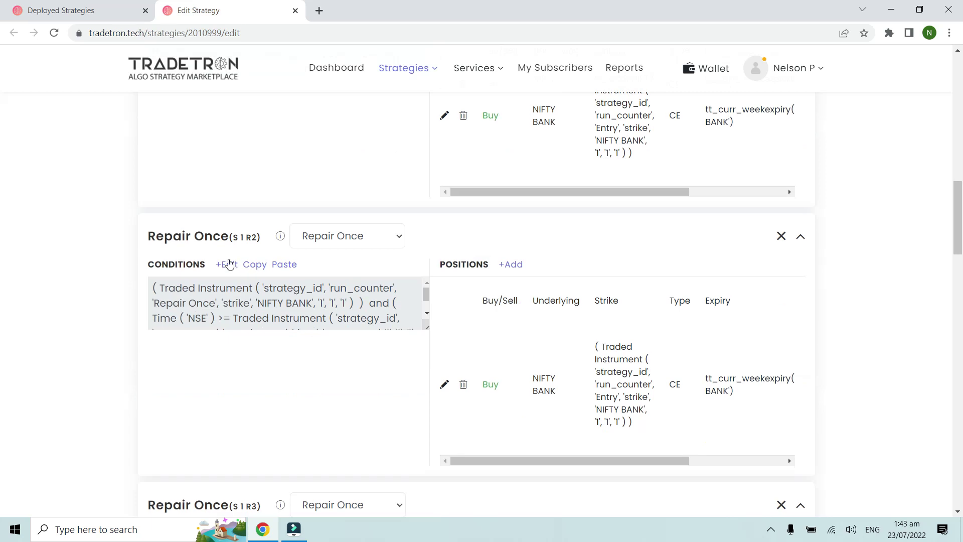
click(226, 264)
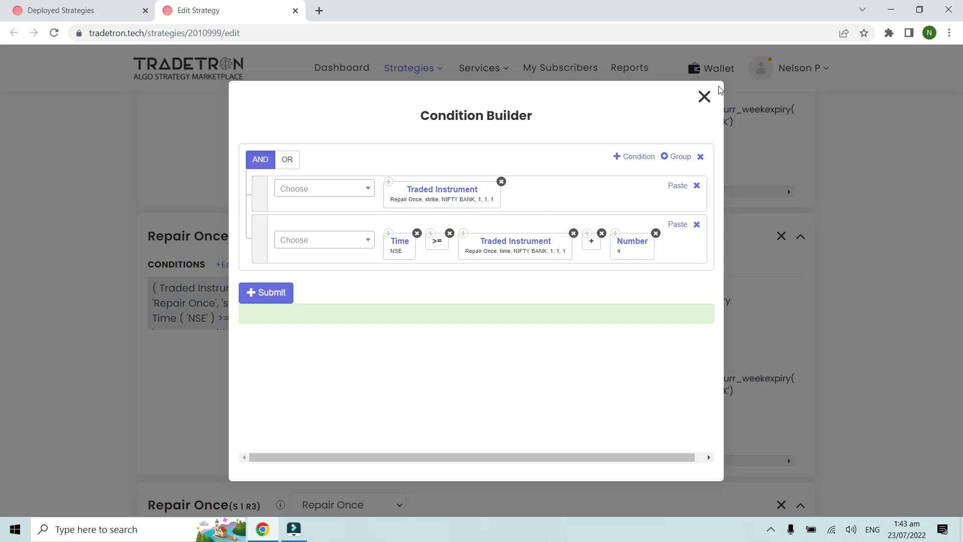
click(704, 97)
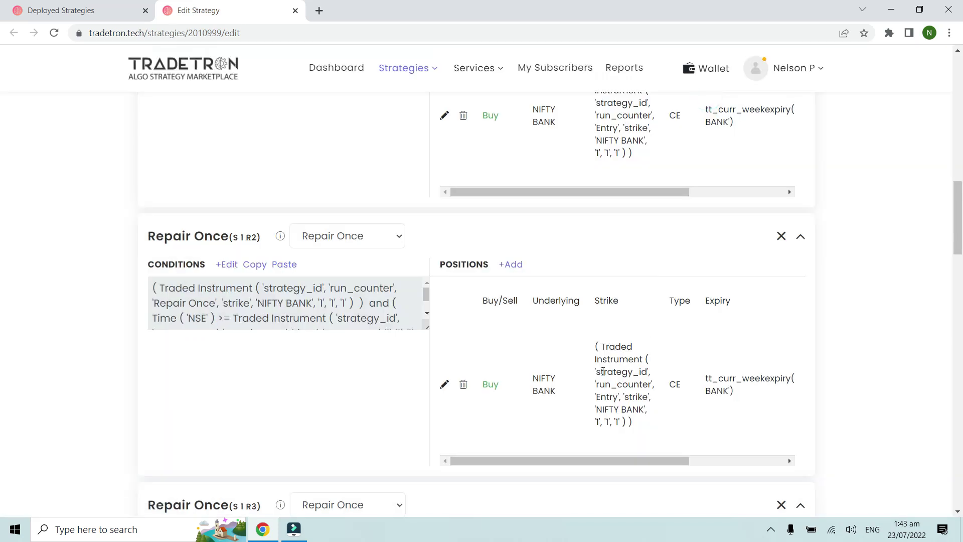
click(445, 383)
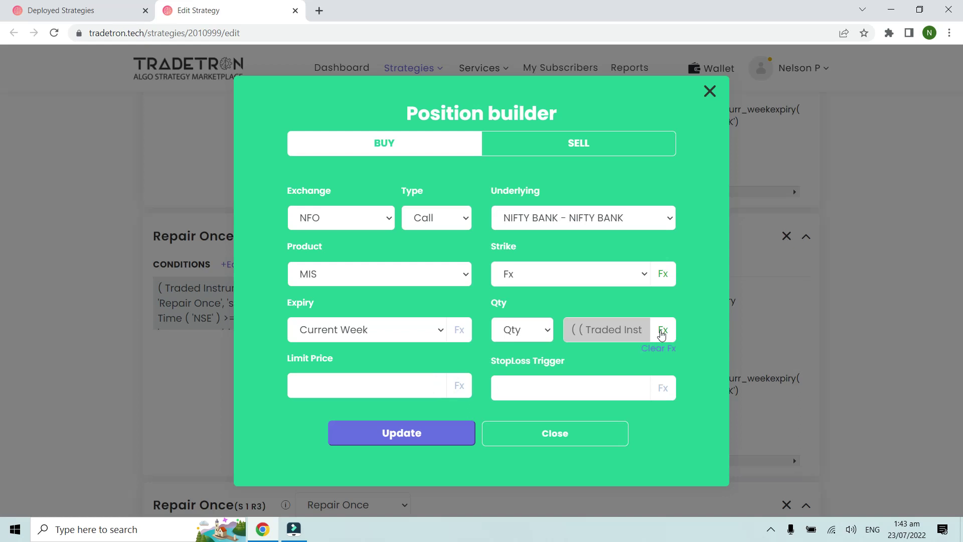
click(660, 329)
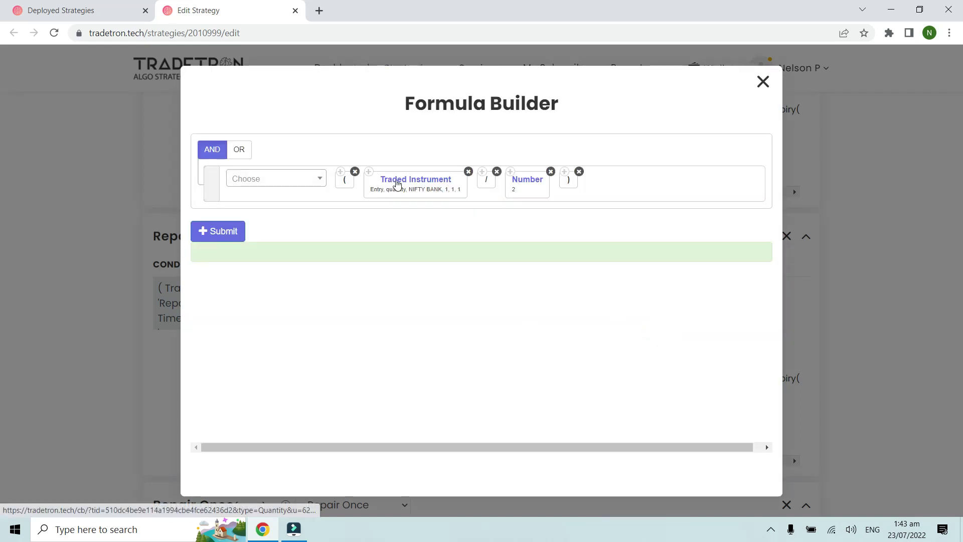
click(761, 83)
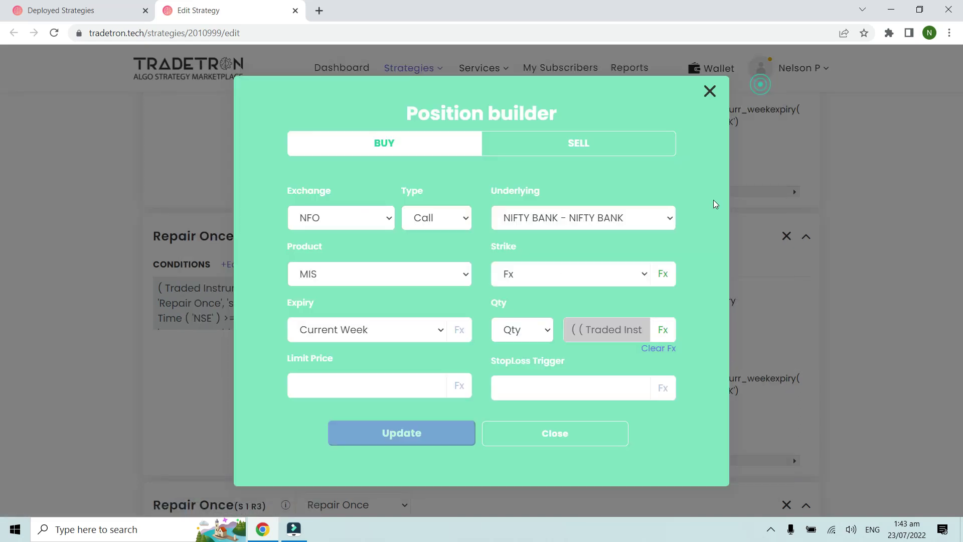
click(573, 435)
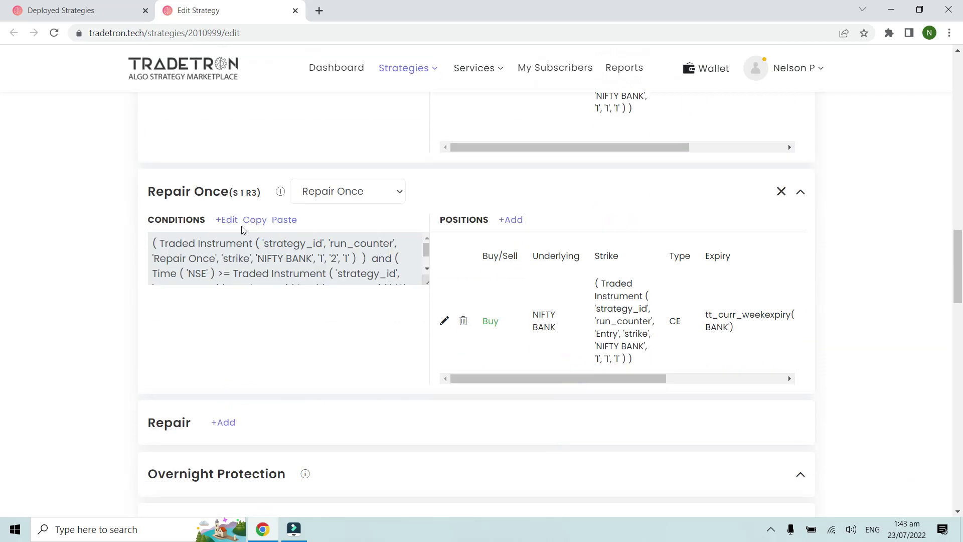
- Review the Repair Once S1 R3 conditions and its buy position's settings without editing them
click(233, 222)
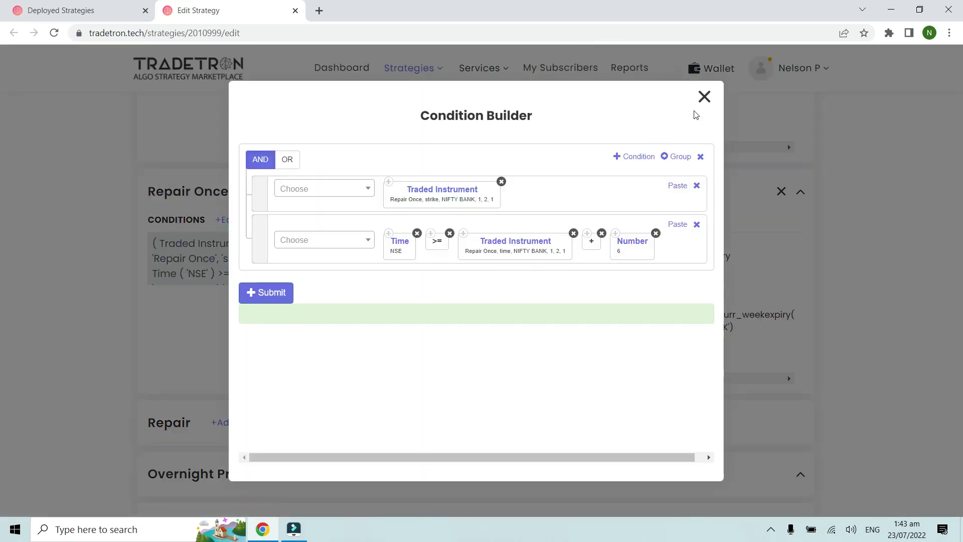
click(705, 99)
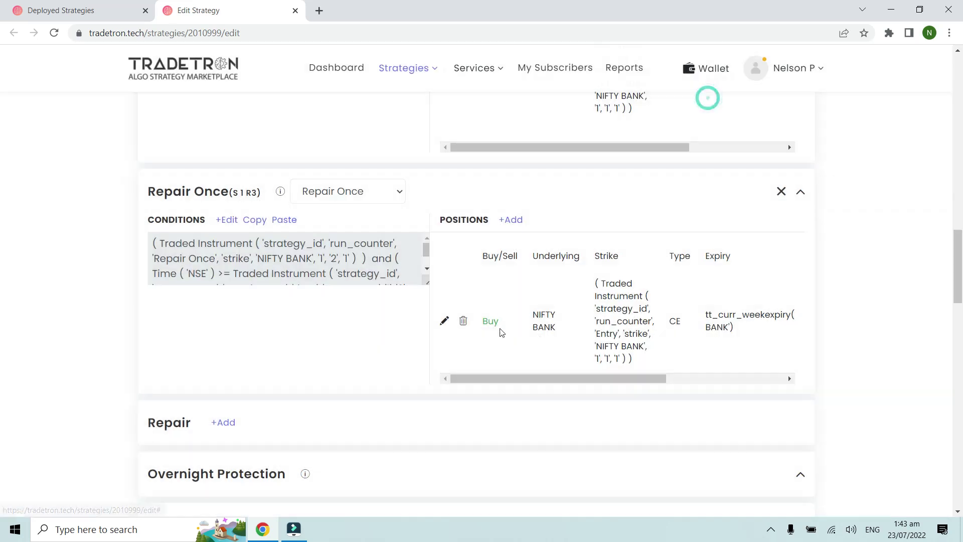
click(446, 322)
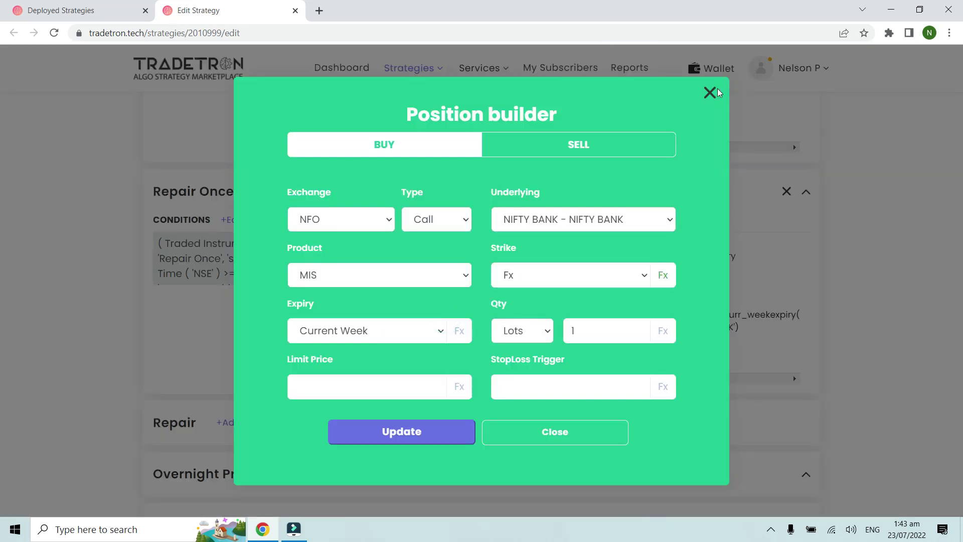
click(712, 94)
- View the Universal Exit conditions of the strategy and close them unchanged
scroll(709, 116, down, 6)
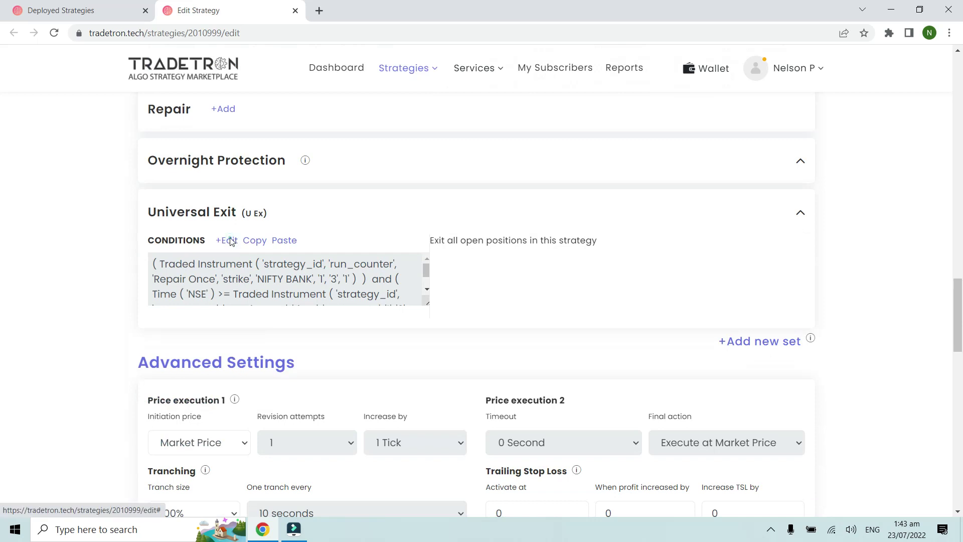
click(228, 241)
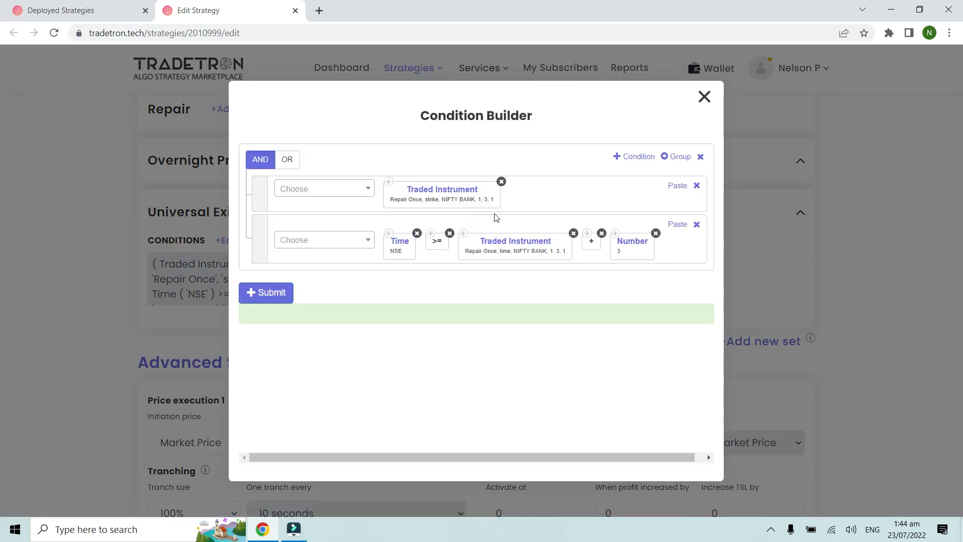
key(ctrl+plus)
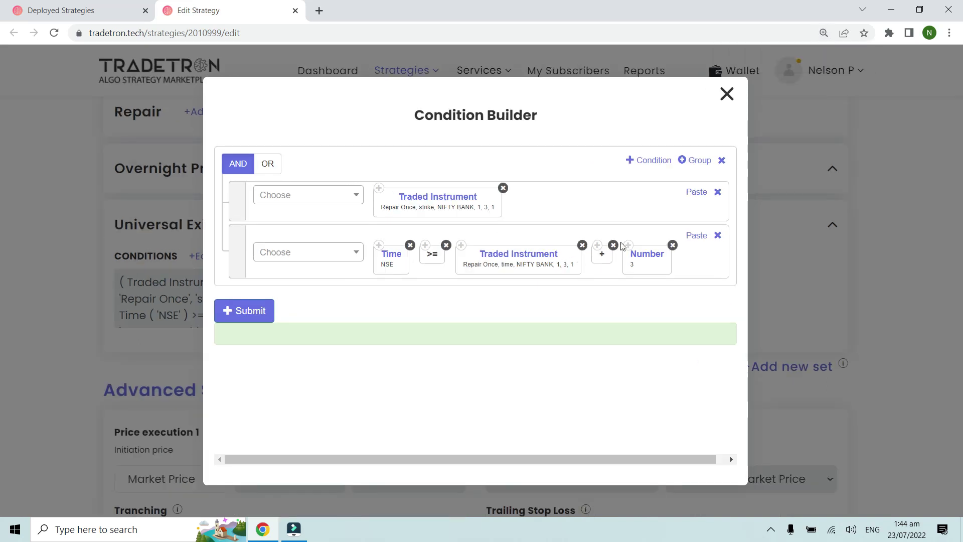
click(726, 93)
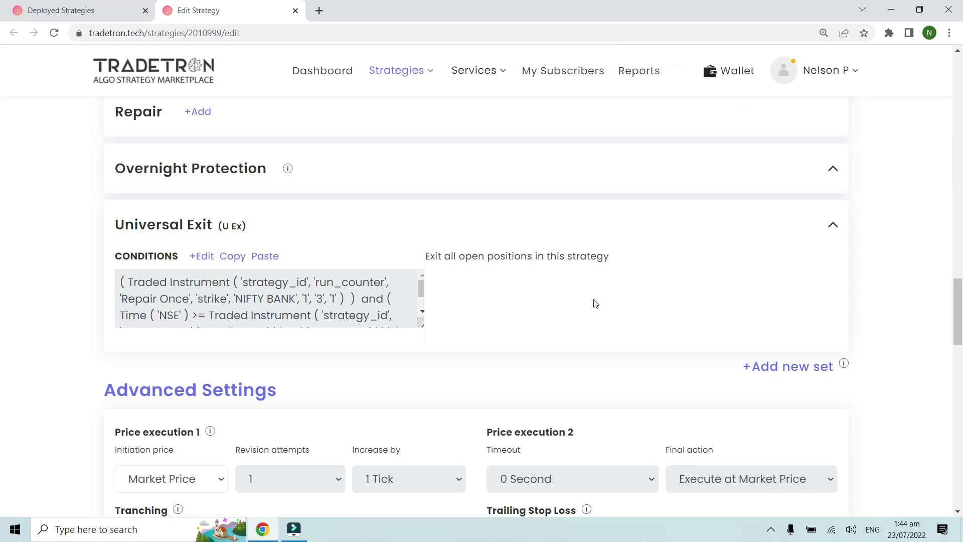
key(ctrl+minus)
- Open the Positions list of the deployed Traded Instrument - Quantity - Eg. 2 - Sell strategy
click(99, 15)
scroll(278, 329, down, 1)
click(306, 335)
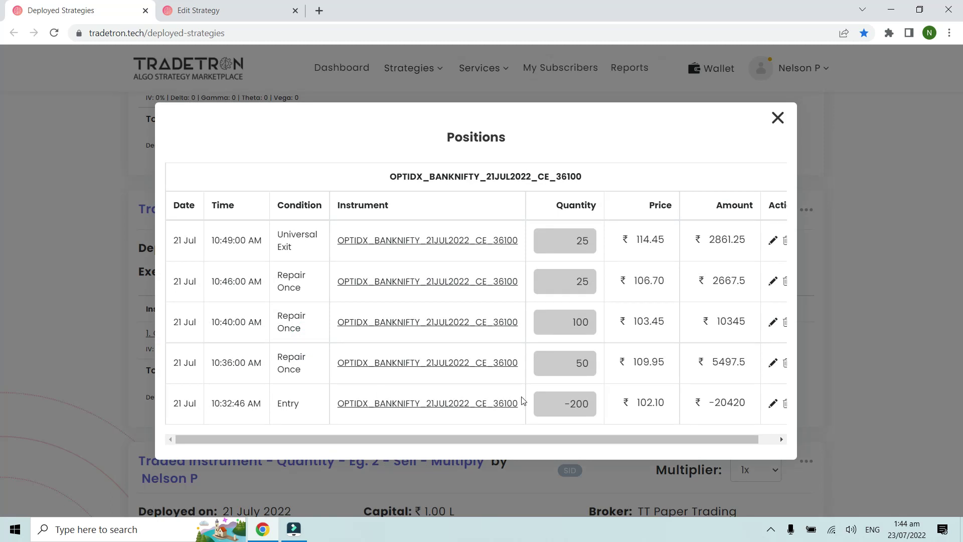
click(777, 118)
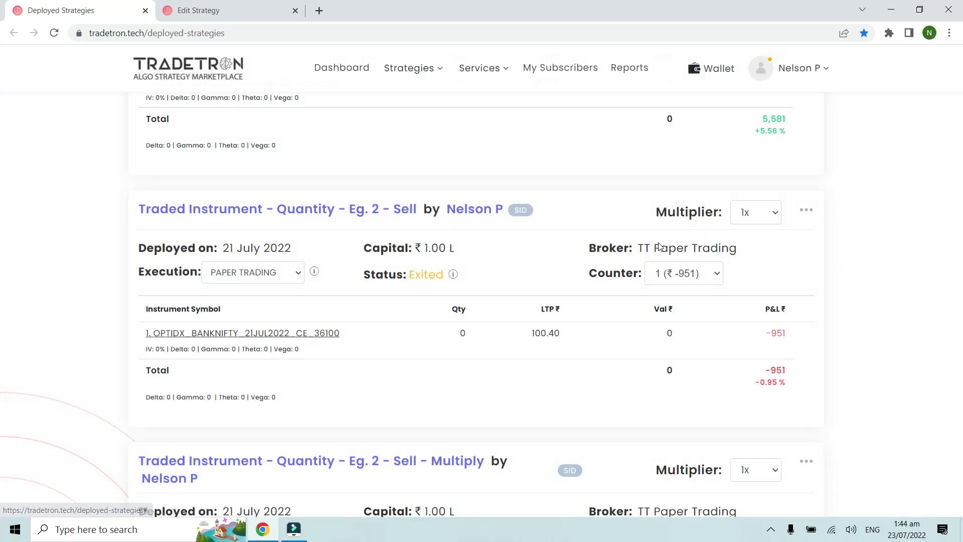
click(303, 333)
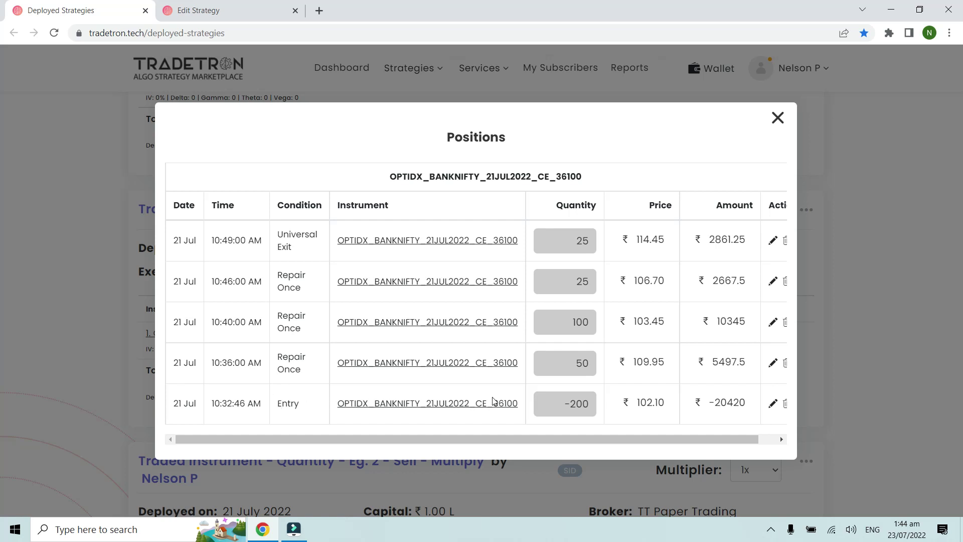
- Check the execution times and quantities of the entry trade and the first two Repair Once trades in the Positions list
drag(560, 407, 590, 405)
click(590, 408)
click(221, 405)
double_click(568, 361)
click(590, 362)
click(243, 363)
click(215, 316)
triple_click(215, 318)
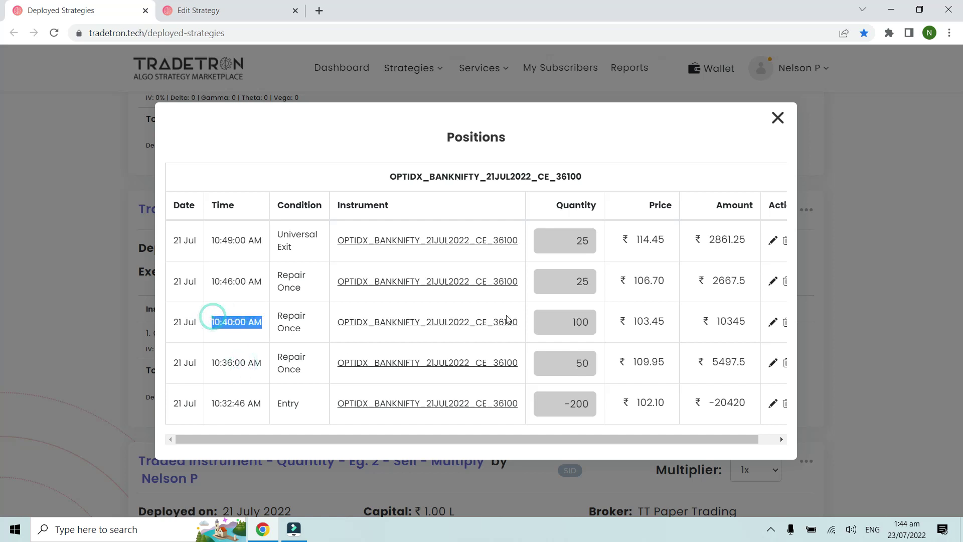
double_click(579, 321)
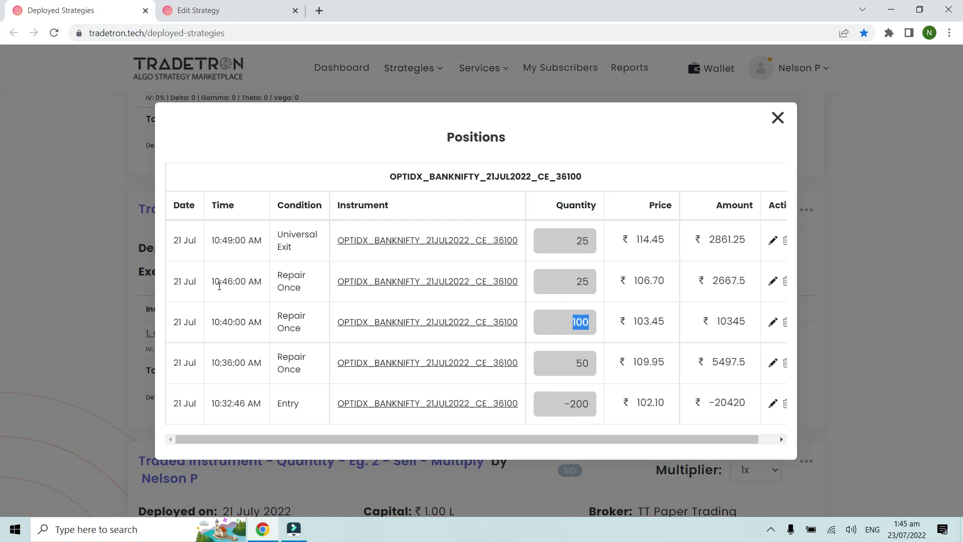
- Check the third Repair Once trade's time and quantity and the Universal Exit quantity, and close the Positions list
drag(215, 281, 294, 276)
double_click(580, 282)
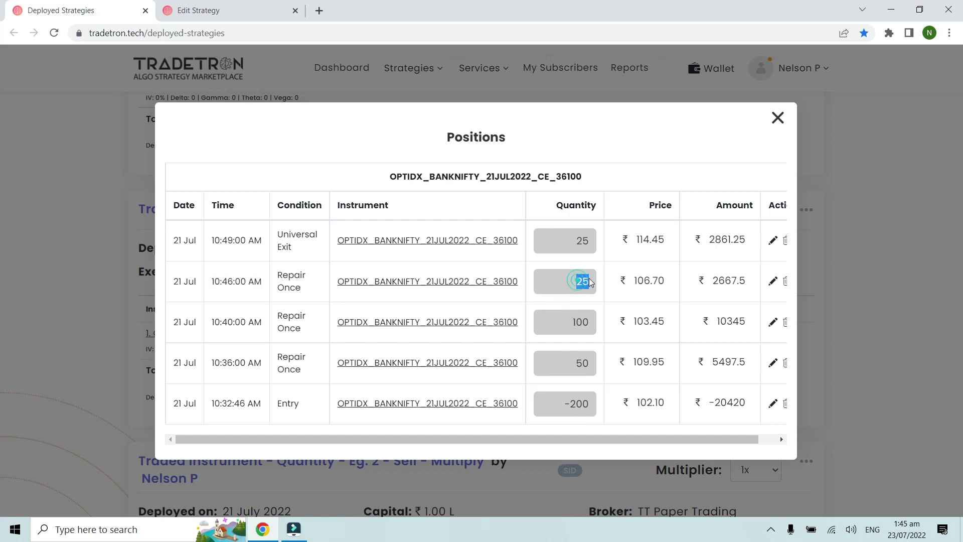
drag(210, 277, 258, 281)
triple_click(210, 279)
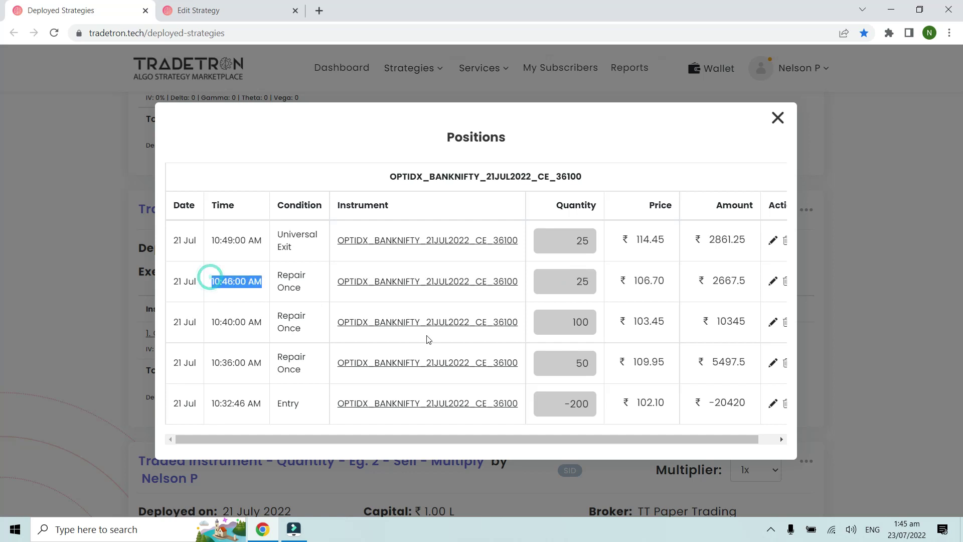
click(192, 325)
click(220, 326)
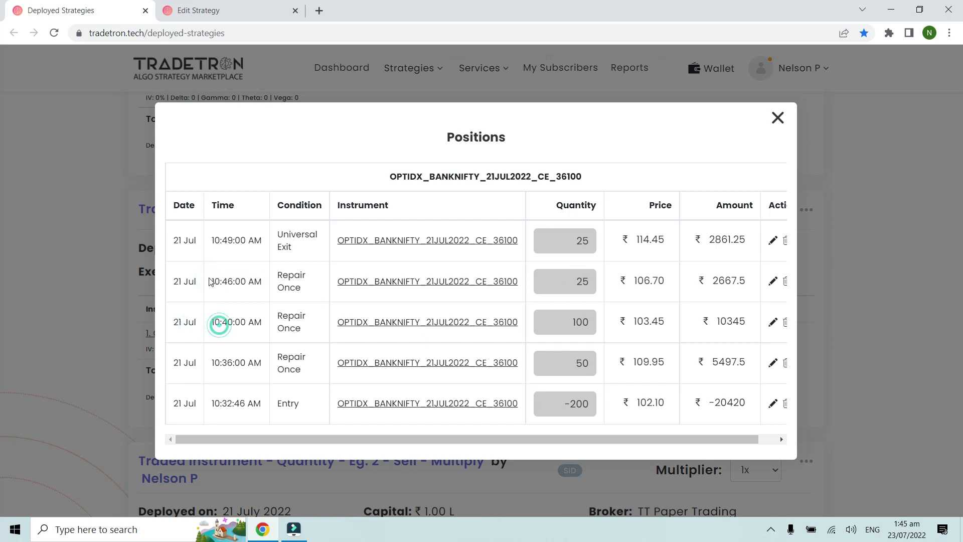
drag(211, 289, 248, 282)
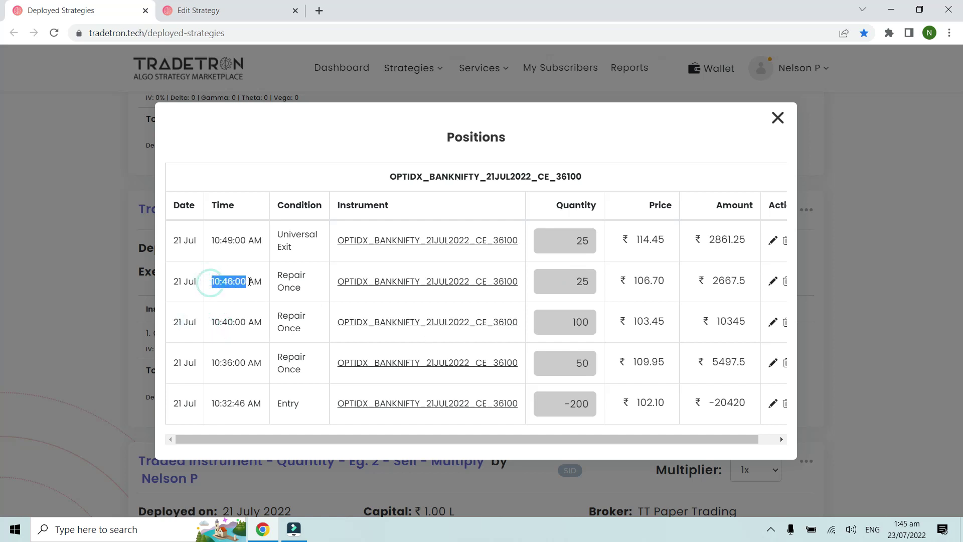
click(576, 249)
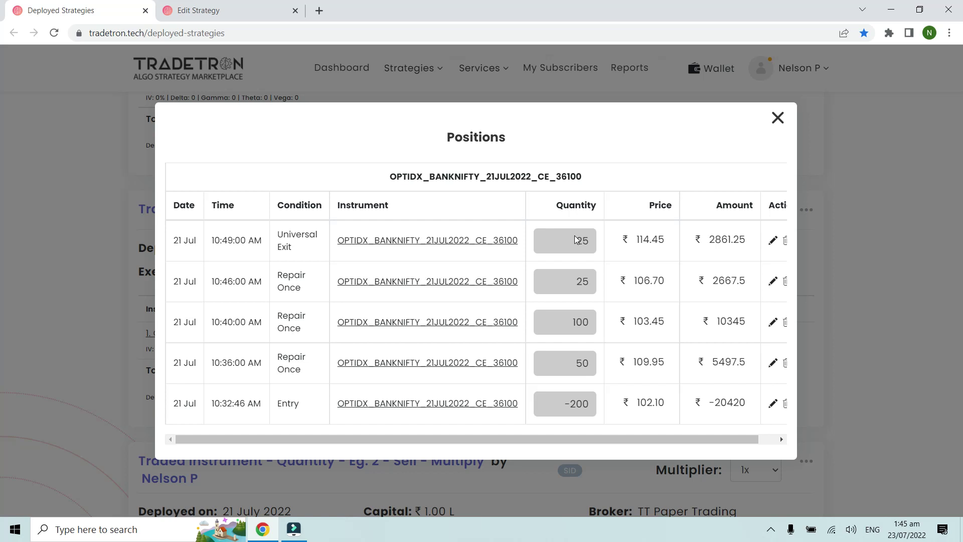
click(777, 122)
- Open the deployed Traded Instrument - Quantity - Eg. 2 - Sell - Multiply strategy for editing in a new tab, replacing the previous Edit Strategy tab
scroll(752, 165, down, 6)
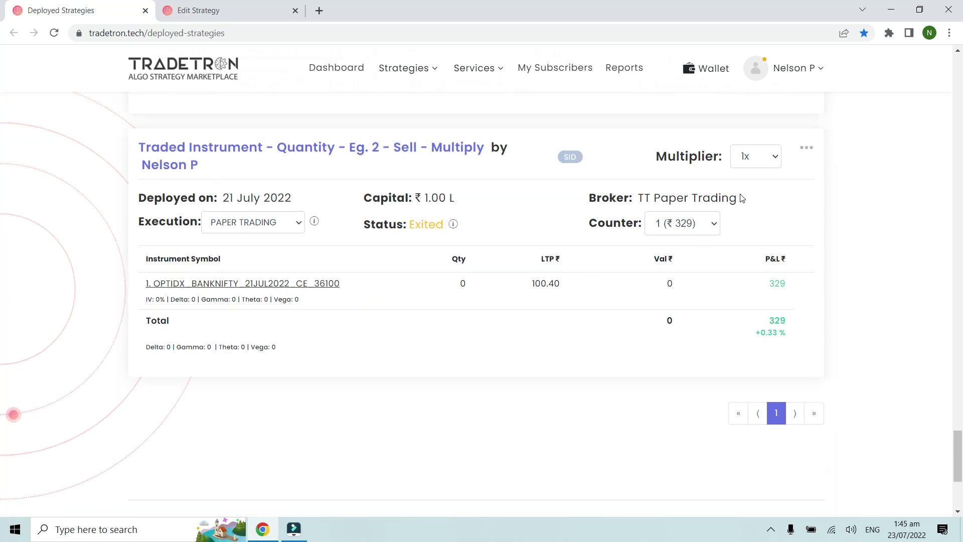
scroll(743, 197, up, 4)
scroll(743, 197, up, 5)
scroll(742, 197, down, 5)
scroll(742, 197, down, 1)
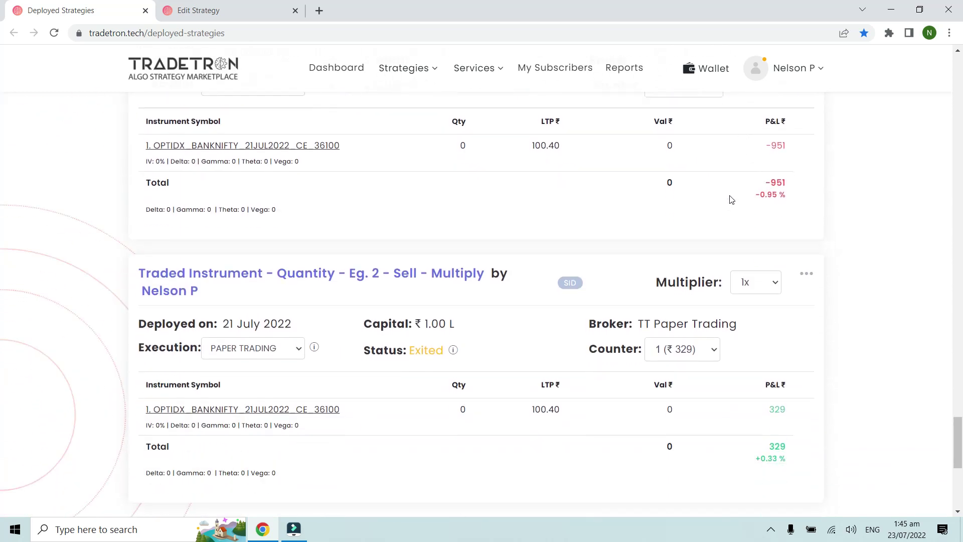
click(807, 273)
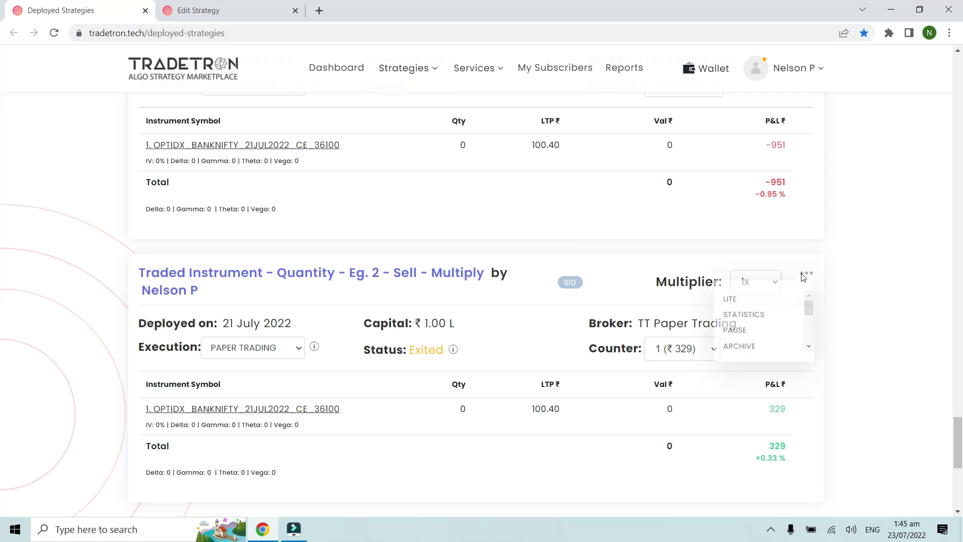
scroll(742, 345, down, 2)
scroll(742, 346, down, 2)
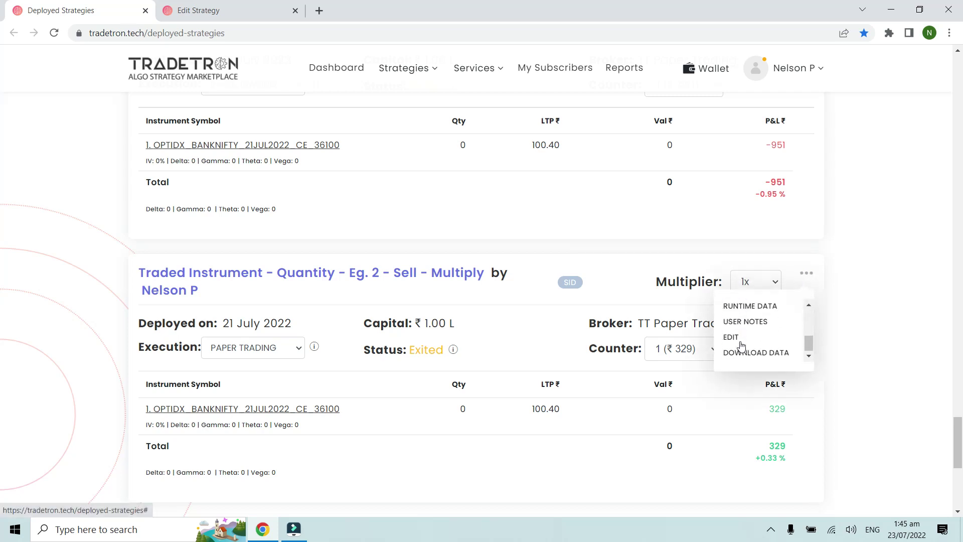
right_click(734, 337)
click(771, 346)
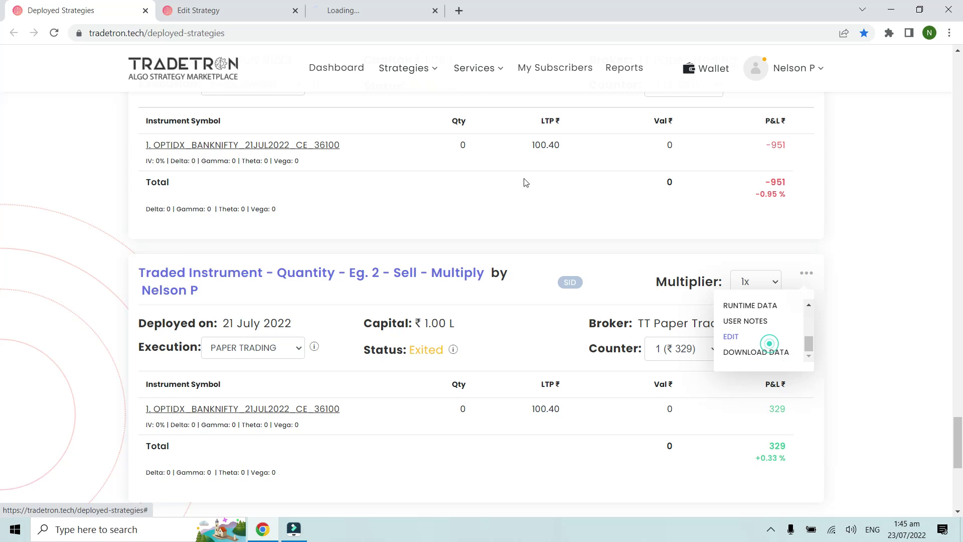
click(295, 10)
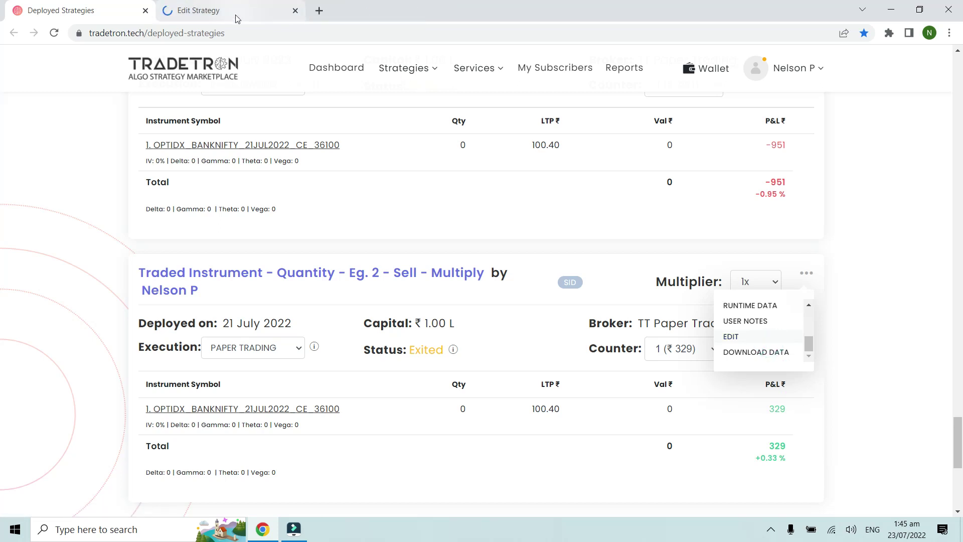
click(220, 11)
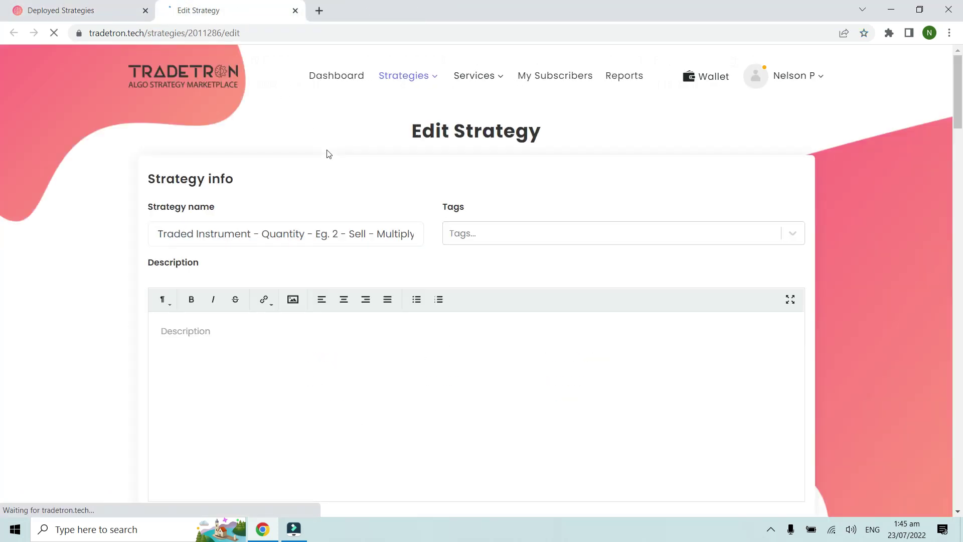
- Set the Transaction Type of the Entry condition's Positions Detail keyword to S and submit the condition
scroll(327, 152, down, 7)
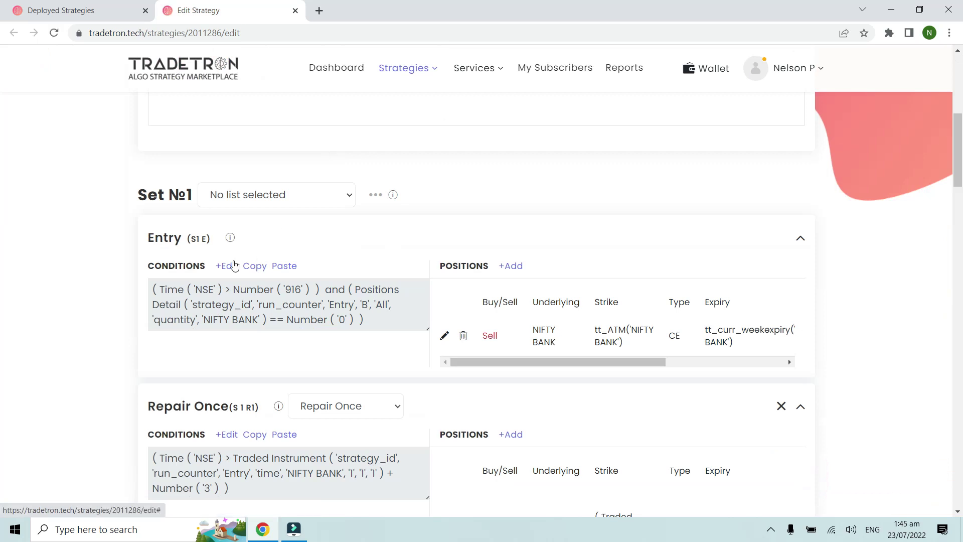
click(227, 266)
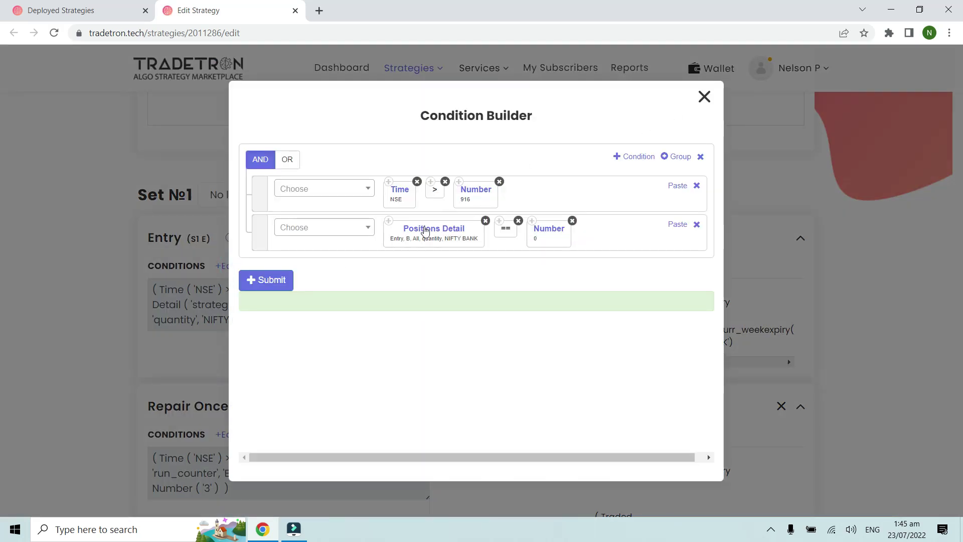
click(424, 230)
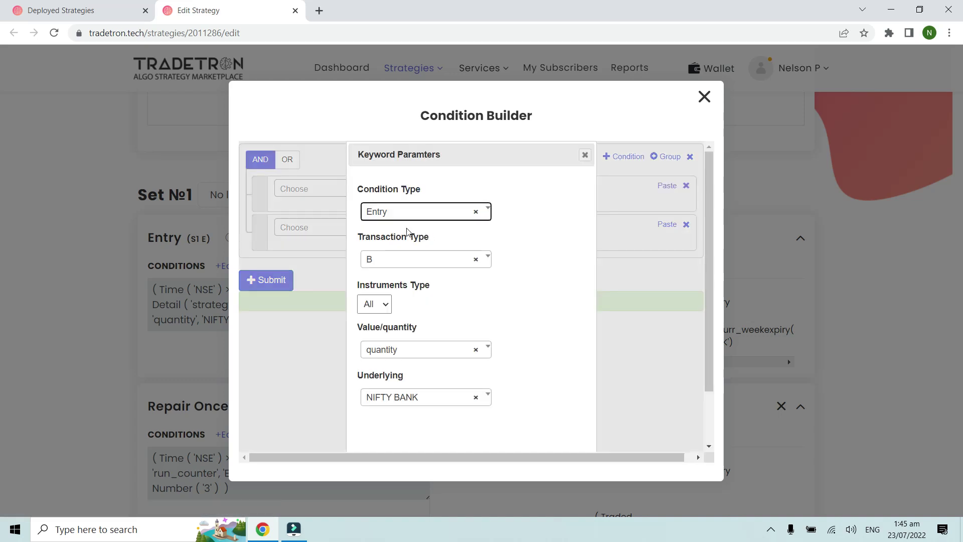
click(382, 260)
text(S)
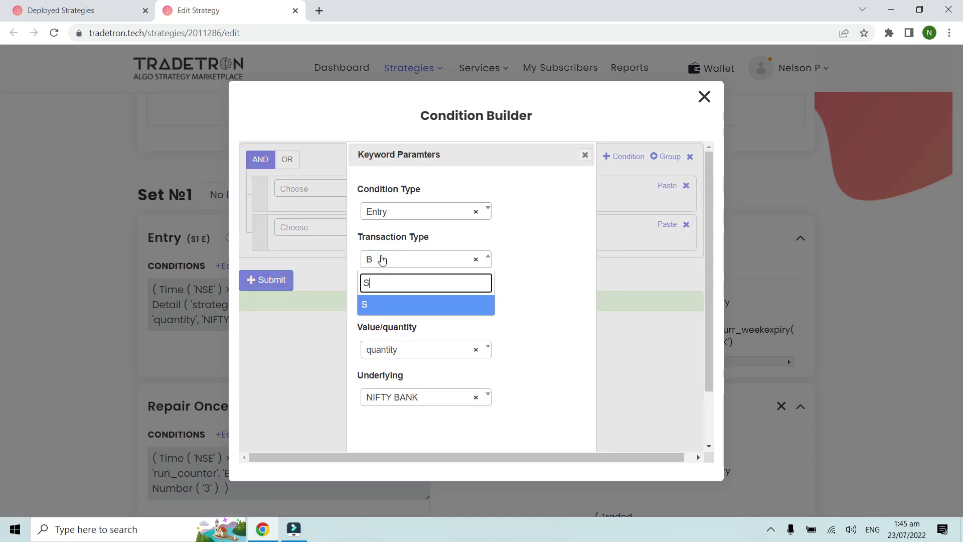
click(382, 304)
scroll(541, 301, down, 2)
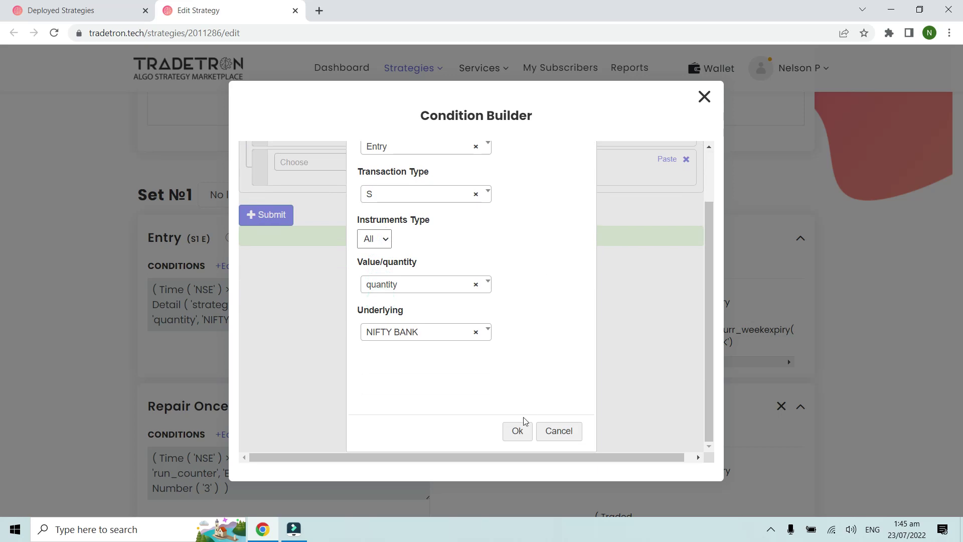
click(517, 430)
click(280, 280)
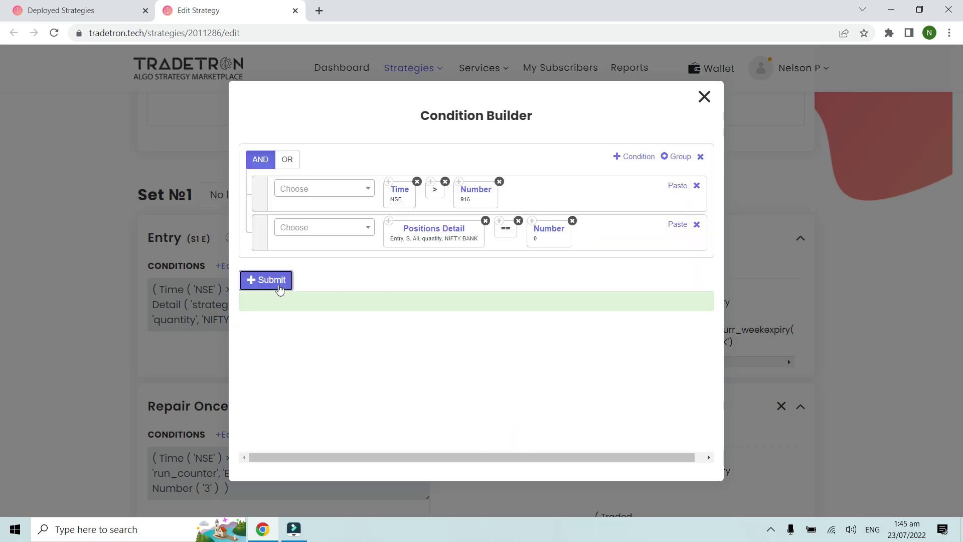
click(705, 97)
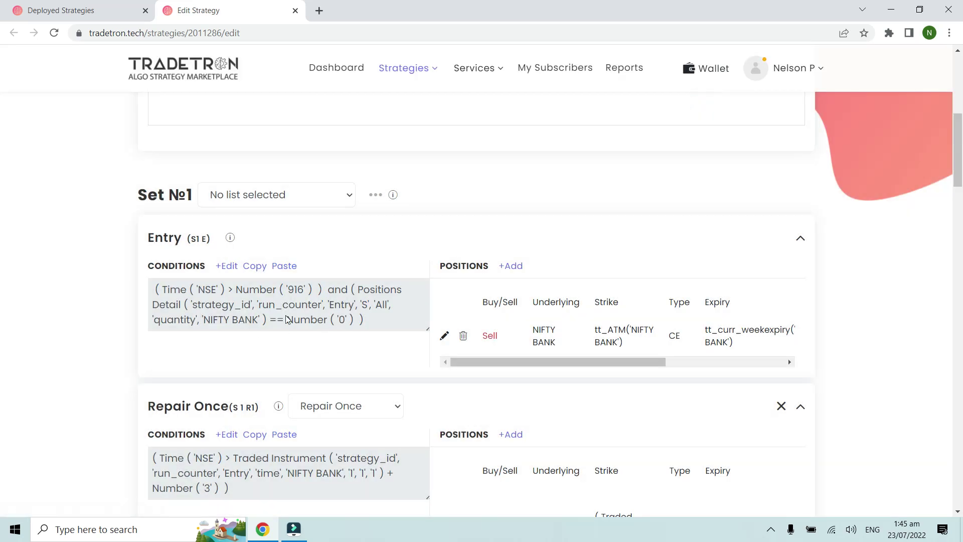
- Review the Entry sell position's settings and the Repair Once S1 R1 condition without editing them
click(445, 335)
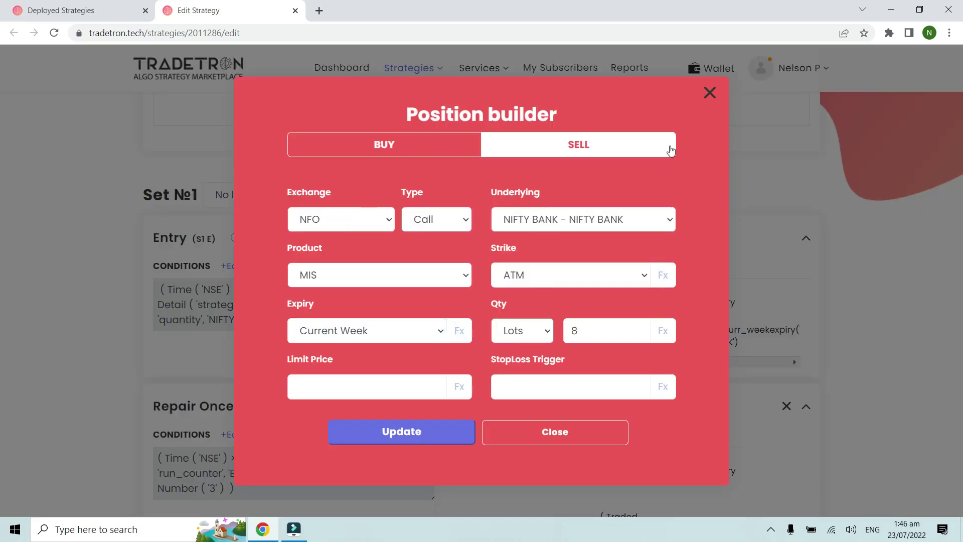
click(709, 92)
scroll(280, 299, down, 4)
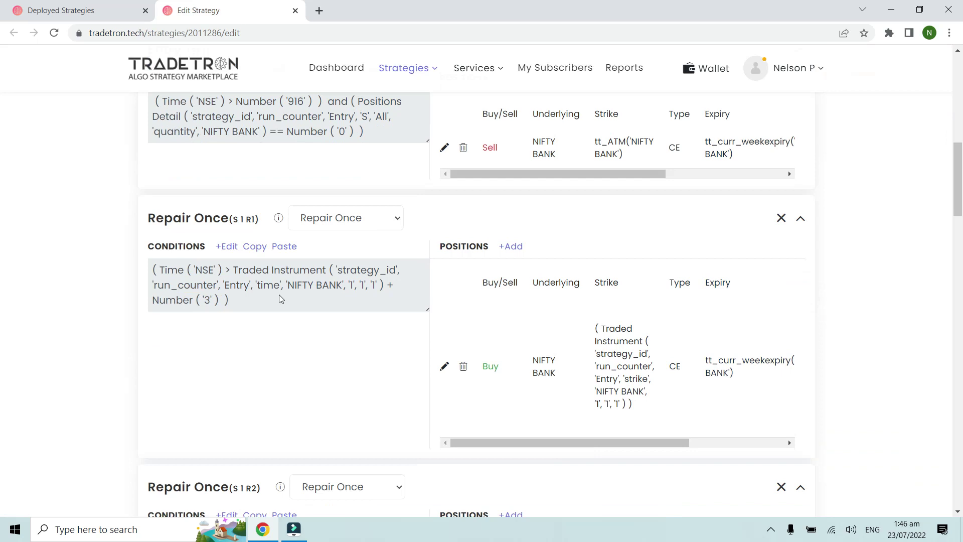
click(226, 246)
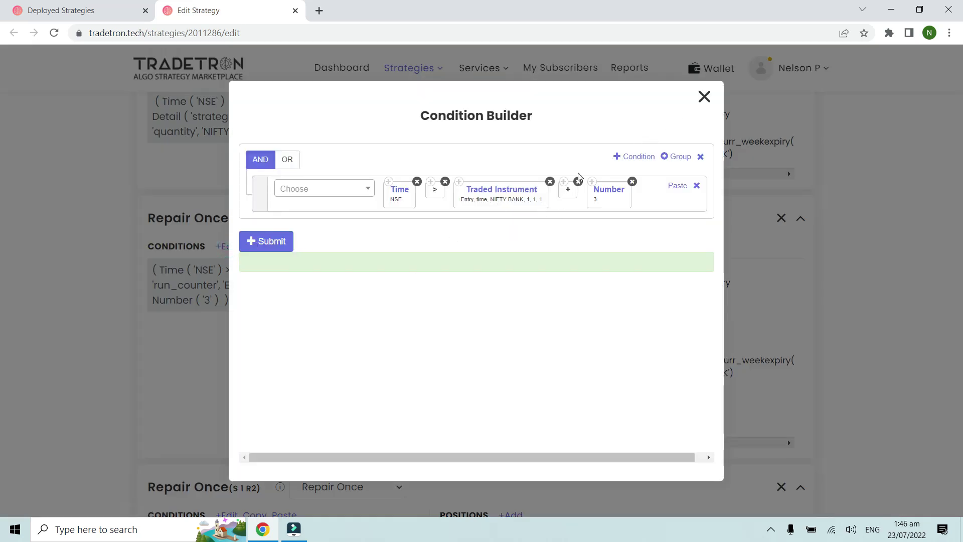
click(704, 97)
- Inspect the strike and quantity formulas of the Repair Once S1 R1 buy position and close it unchanged
click(444, 366)
click(663, 276)
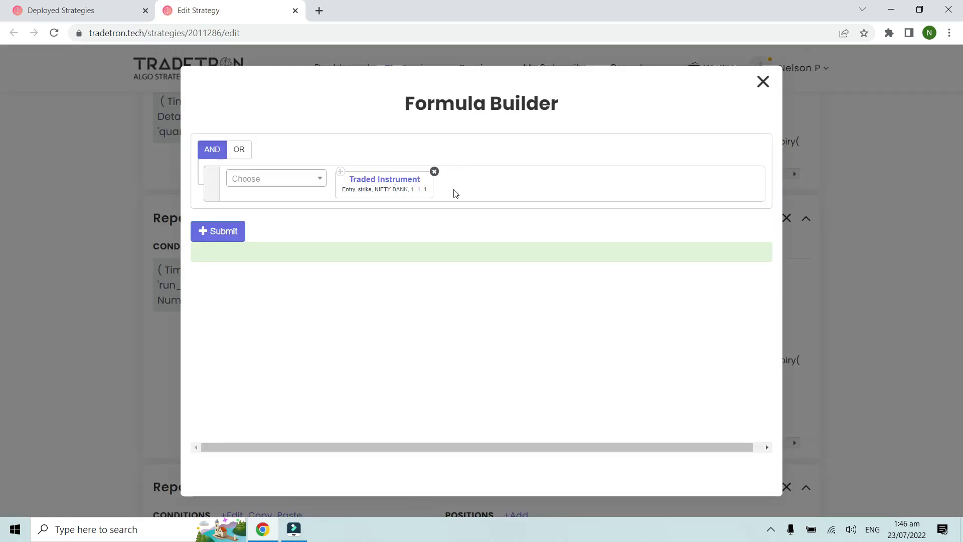
click(763, 81)
click(664, 338)
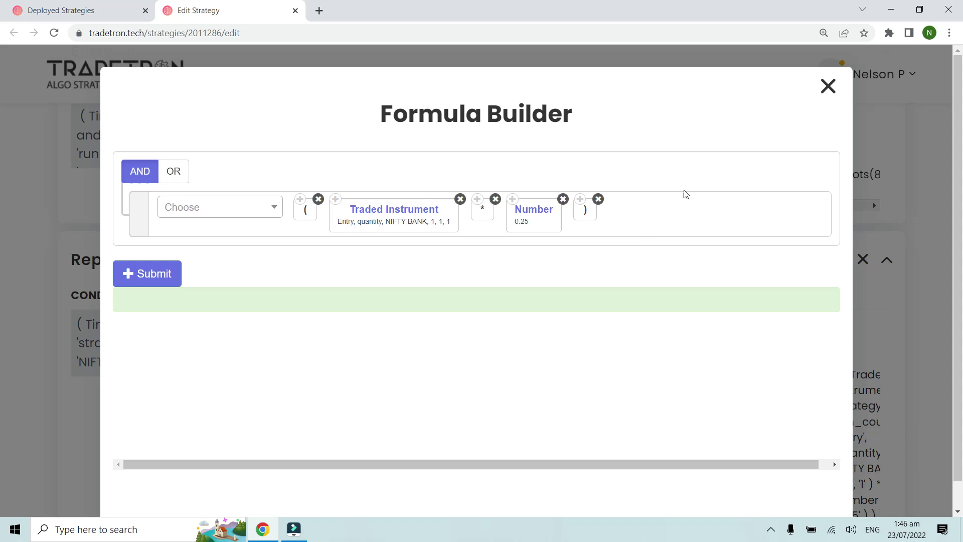
click(828, 85)
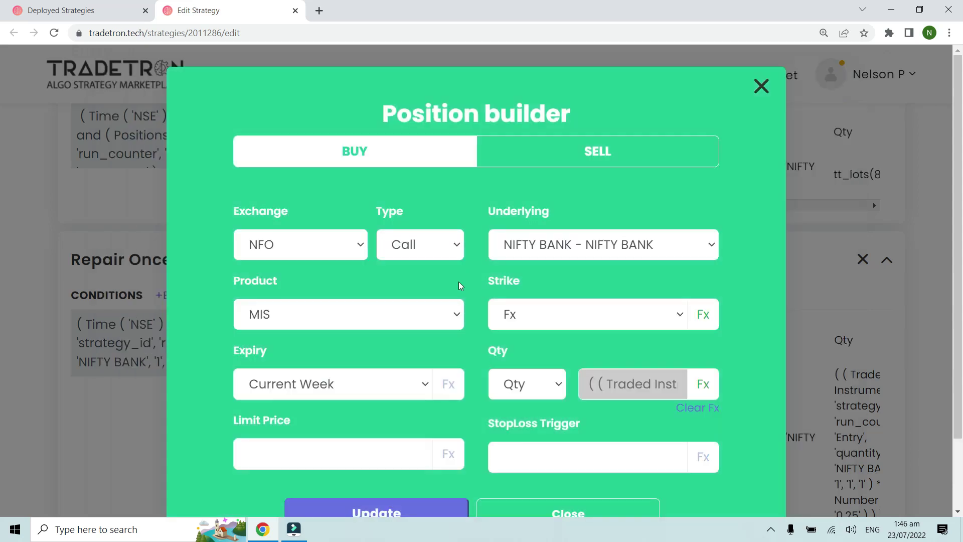
key(ctrl+plus)
click(535, 460)
- Review the Repair Once S1 R2 conditions and its buy position's quantity formula without editing them
scroll(273, 409, down, 5)
click(200, 313)
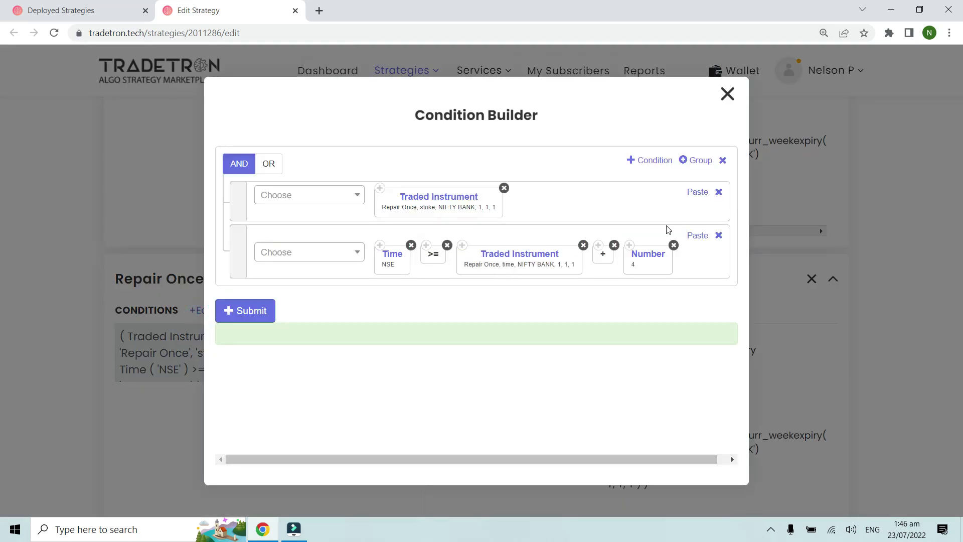
click(727, 94)
scroll(633, 370, down, 3)
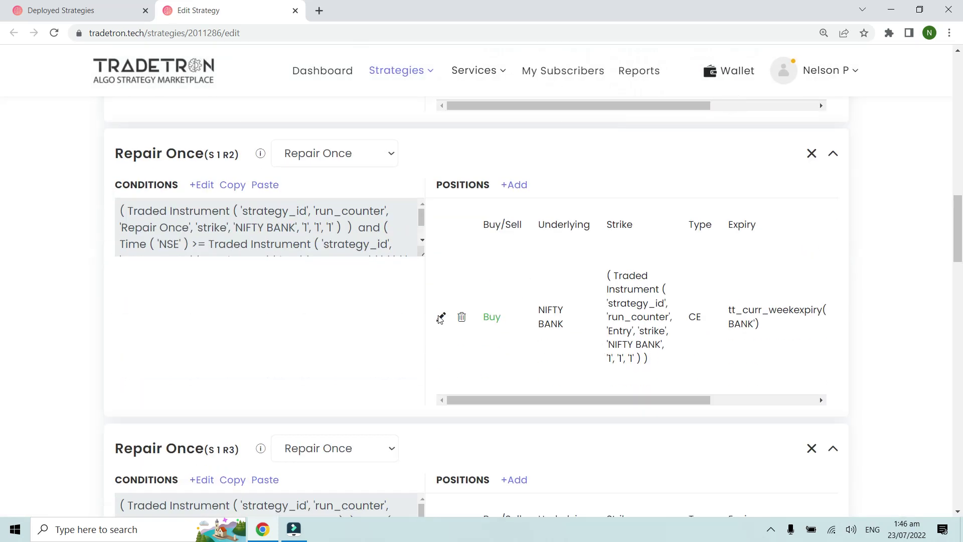
click(441, 318)
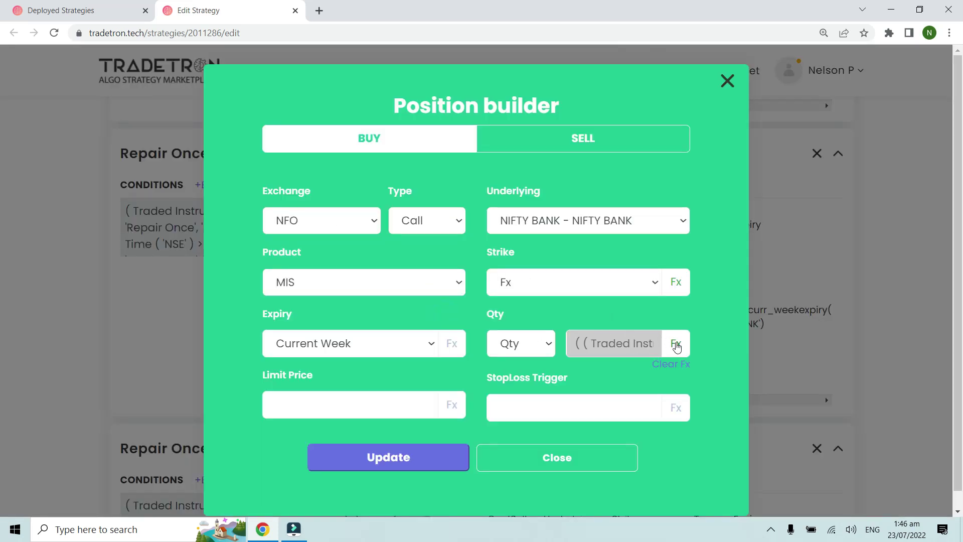
click(676, 346)
key(ctrl+plus)
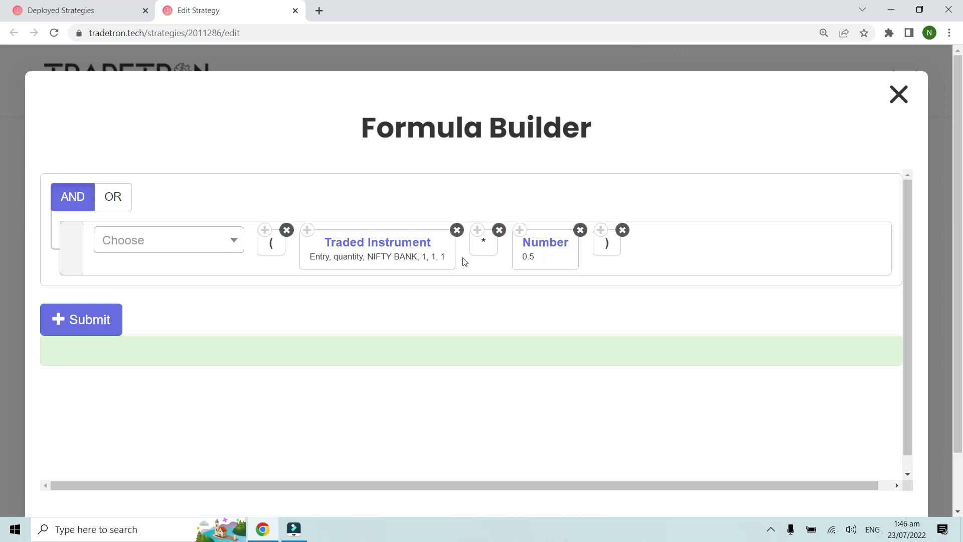
click(896, 101)
key(ctrl+plus)
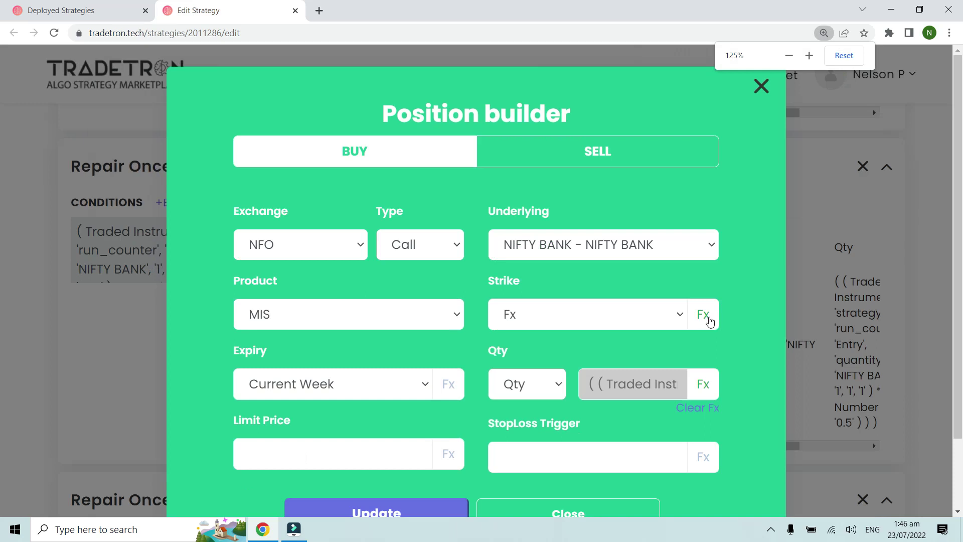
key(ctrl+minus)
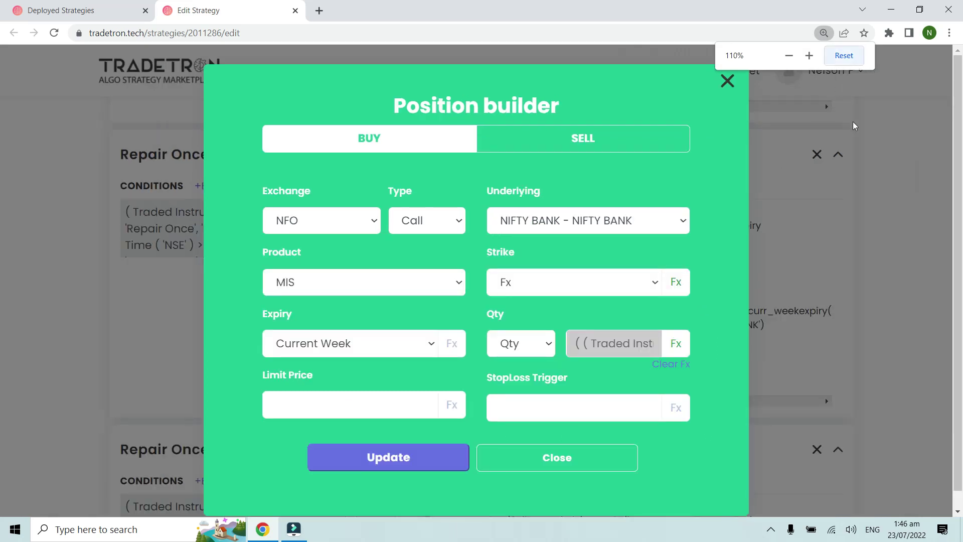
click(576, 456)
- Review the Repair Once S1 R3 conditions and its buy position in the Multiply strategy, leaving both unchanged
scroll(371, 385, down, 5)
click(202, 230)
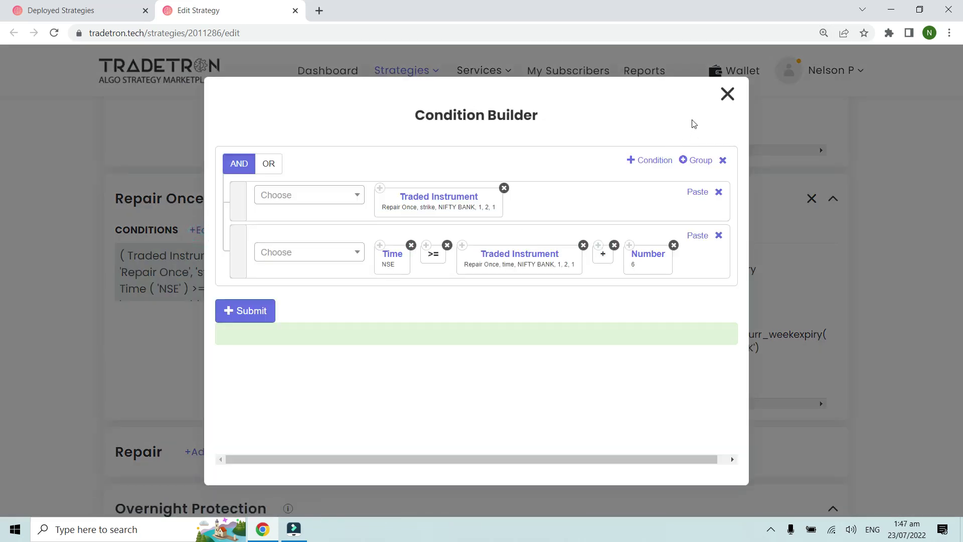
click(727, 93)
click(441, 341)
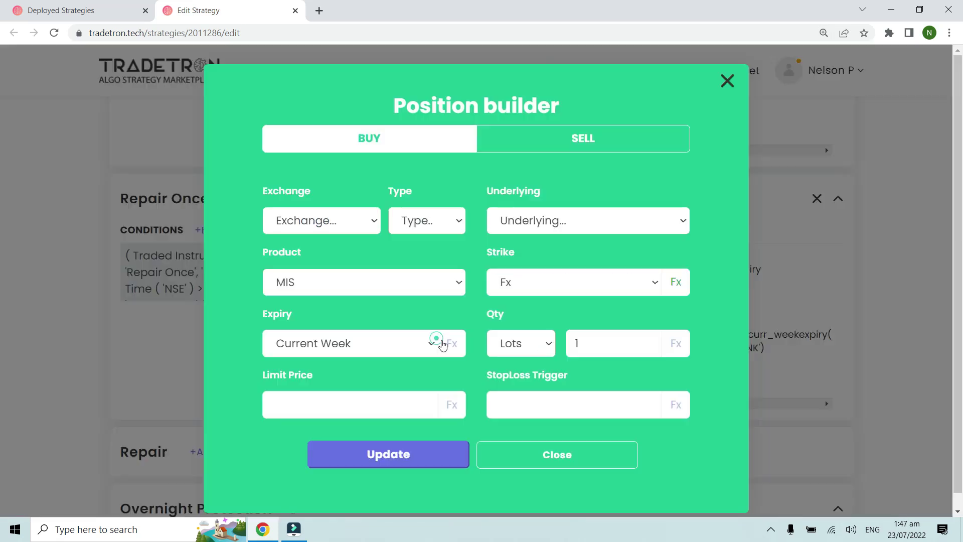
click(574, 446)
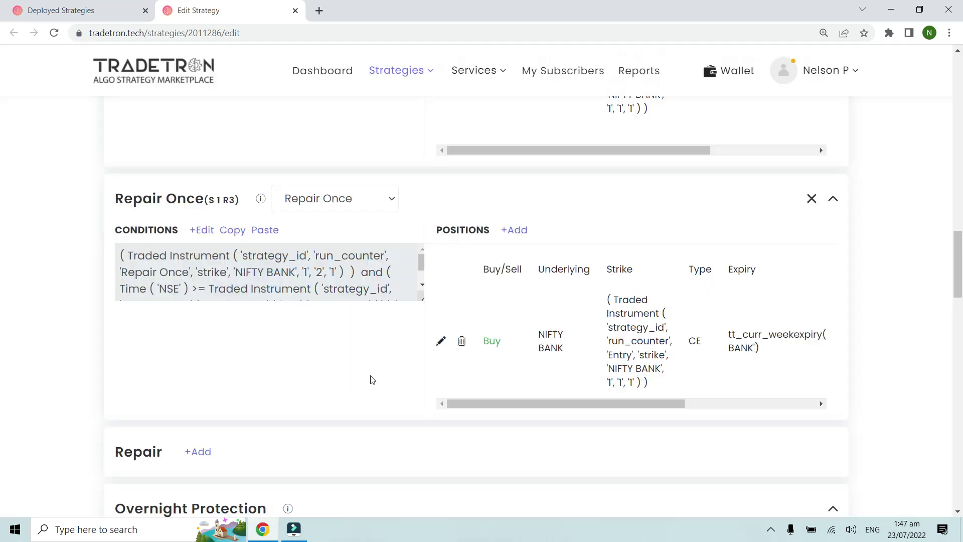
- Review the Universal Exit condition of the Multiply strategy and close it unchanged
scroll(217, 377, down, 5)
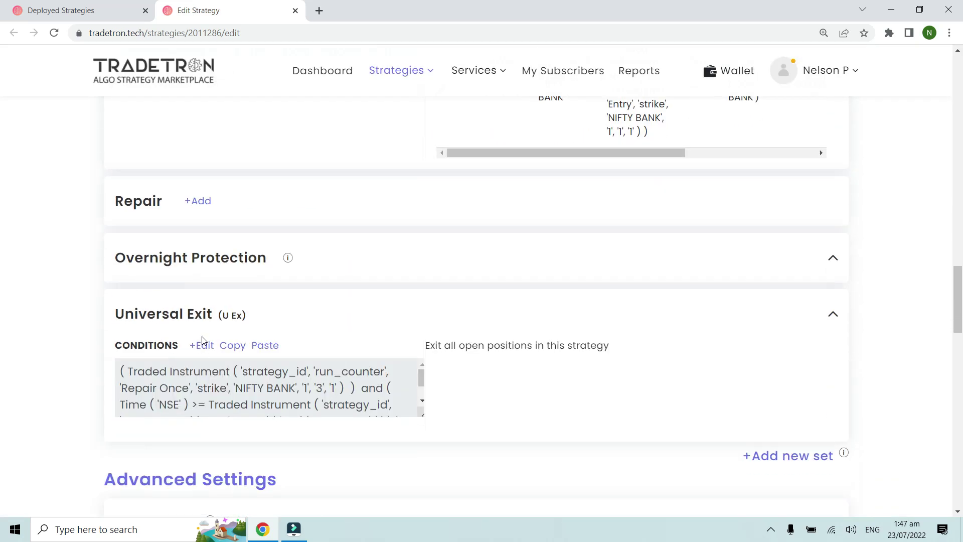
click(203, 342)
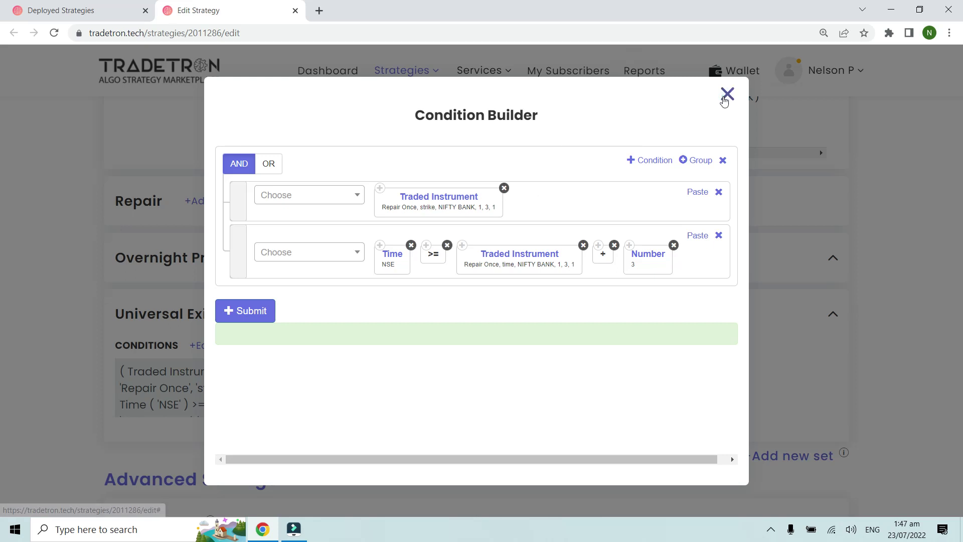
click(727, 94)
- Open the executed BANKNIFTY 36100 CE positions of the deployed Multiply strategy and compare the Entry with the first Repair Once trade
click(92, 11)
scroll(213, 278, down, 3)
click(269, 367)
click(280, 313)
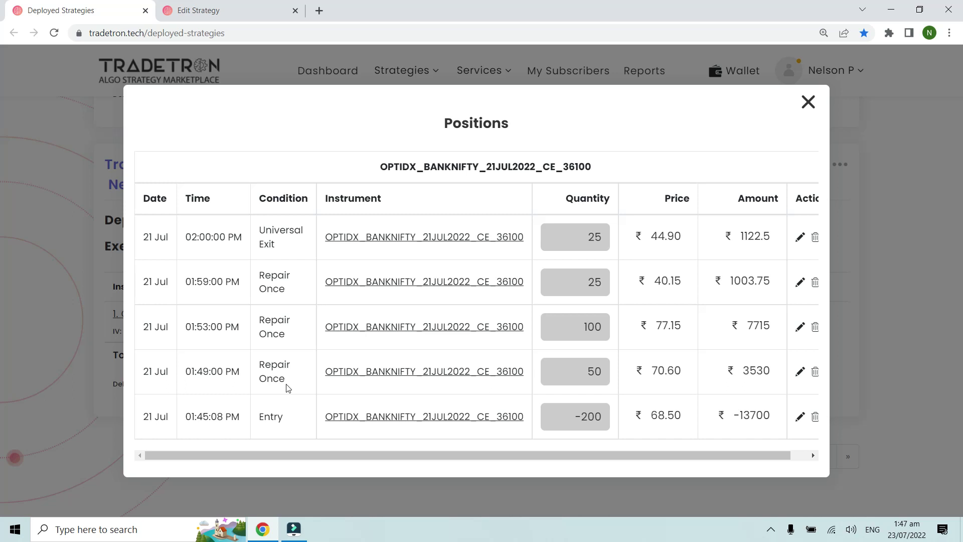
double_click(590, 372)
click(200, 408)
drag(201, 415, 221, 415)
click(221, 411)
drag(654, 370, 674, 370)
click(196, 372)
- Check the executed times, prices and quantities of the second and third Repair Once trades and the Universal Exit
drag(182, 326, 230, 324)
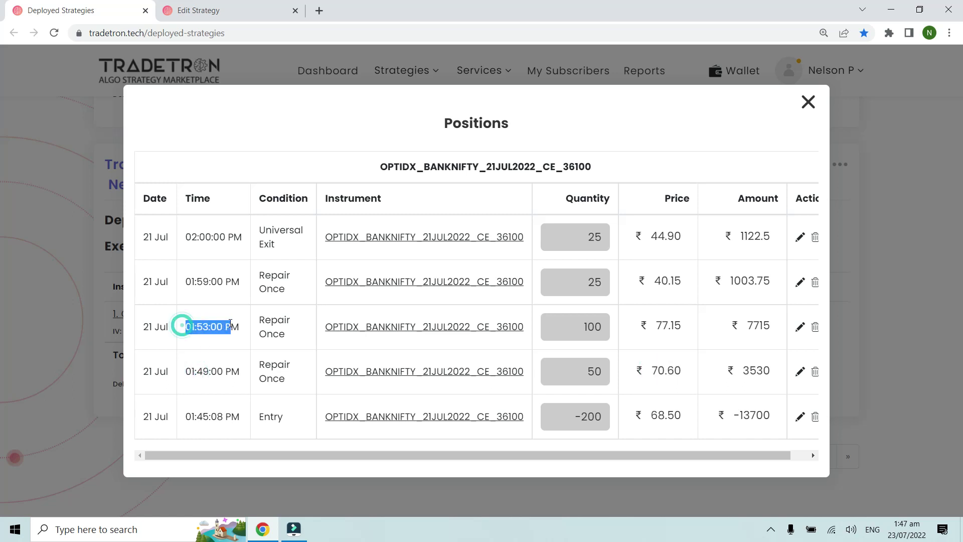
drag(654, 326, 675, 324)
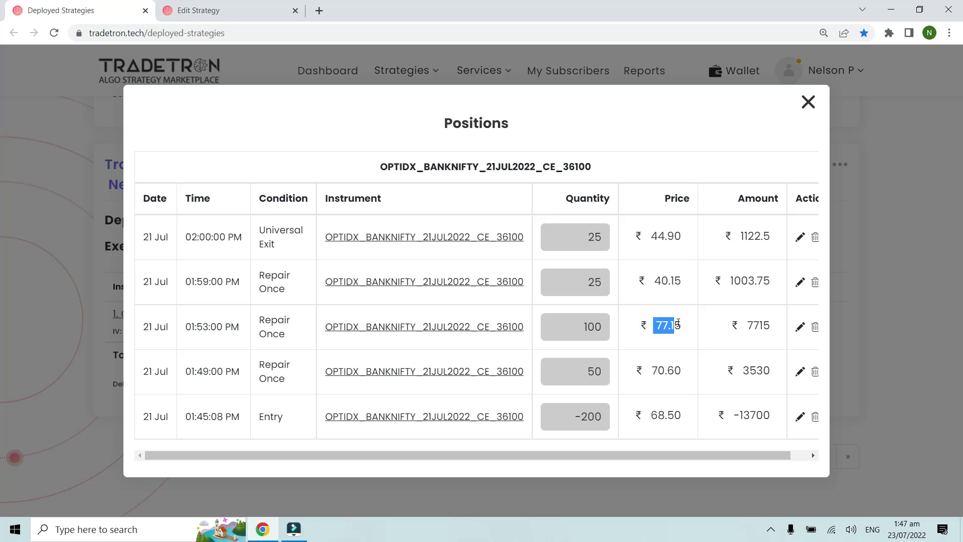
click(679, 324)
triple_click(207, 277)
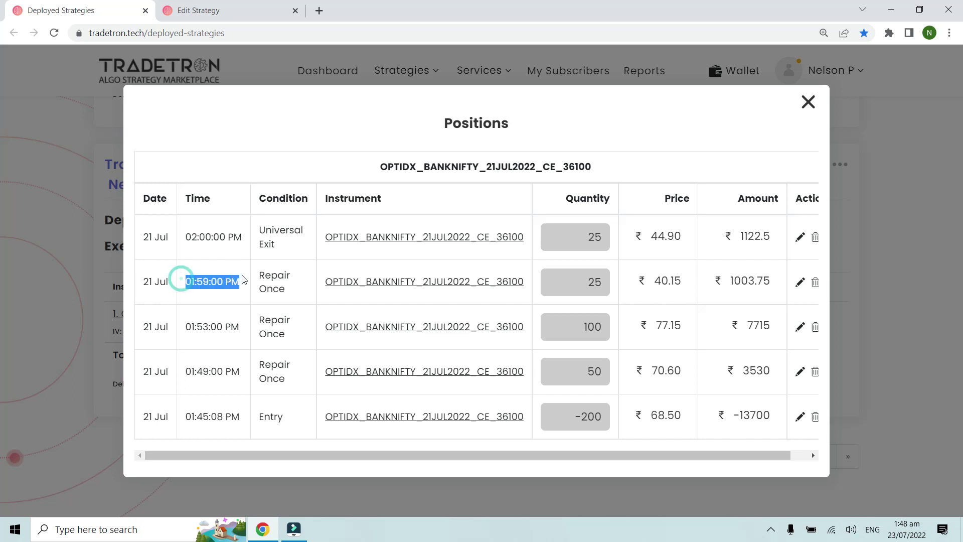
click(591, 283)
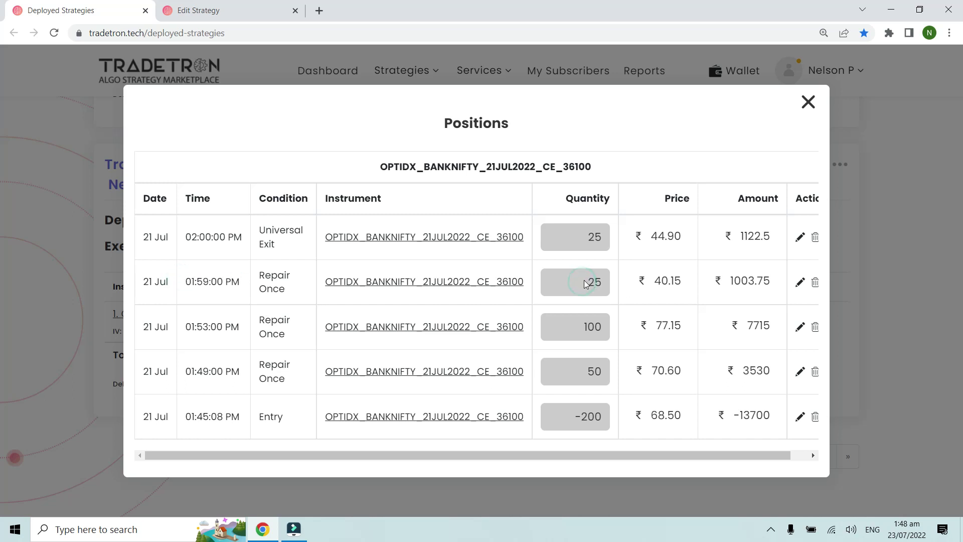
triple_click(181, 244)
click(209, 274)
- Recheck the Universal Exit condition in the strategy editor without changing it and compare it with the executed positions
click(209, 6)
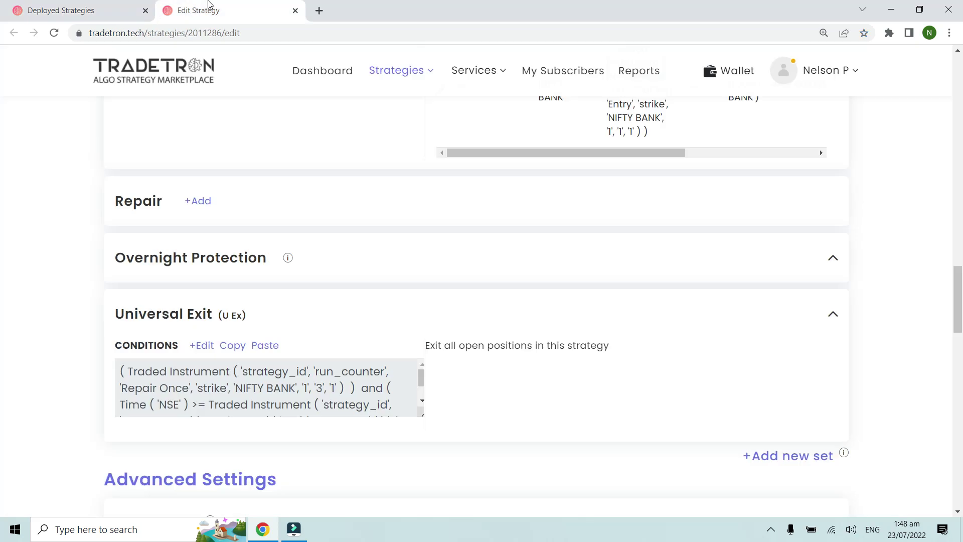
click(207, 345)
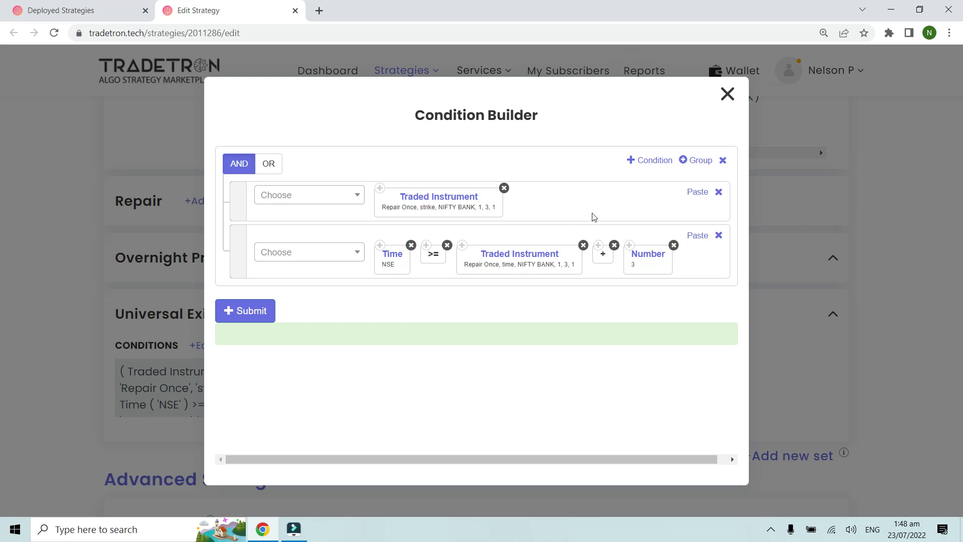
click(726, 93)
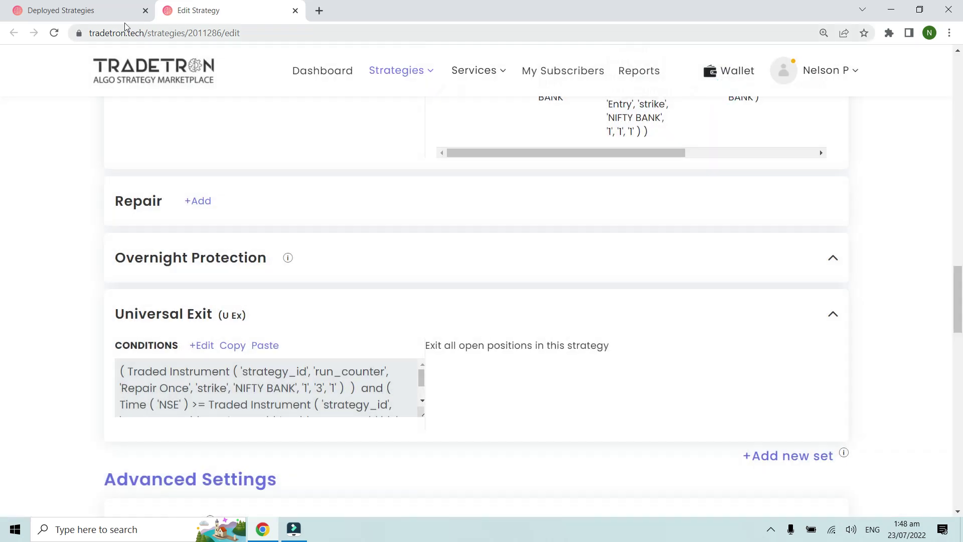
key(ctrl+shift+Tab)
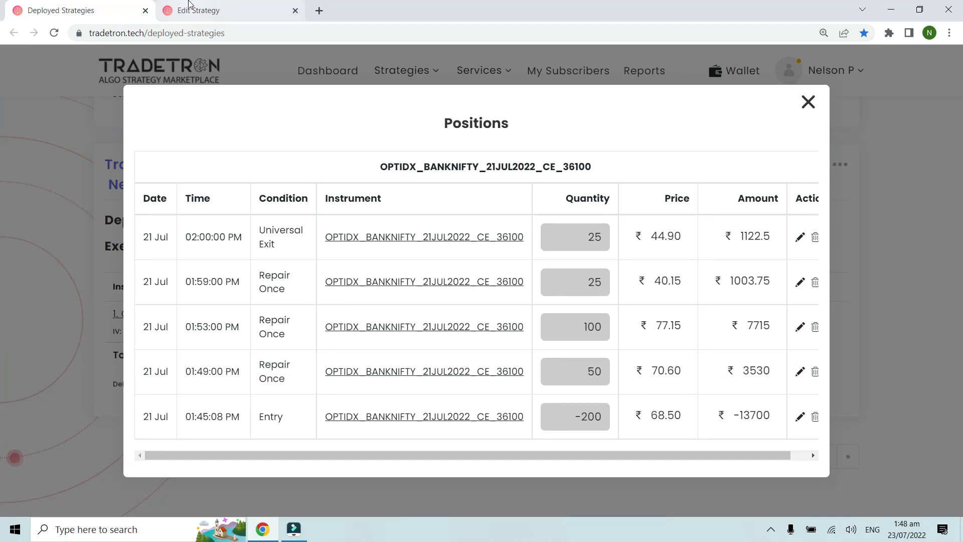
click(192, 9)
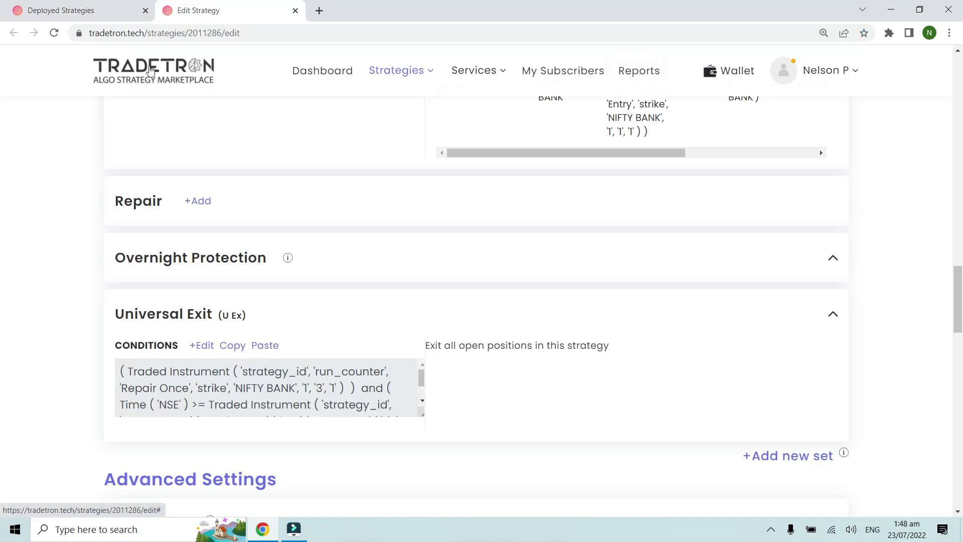
click(96, 7)
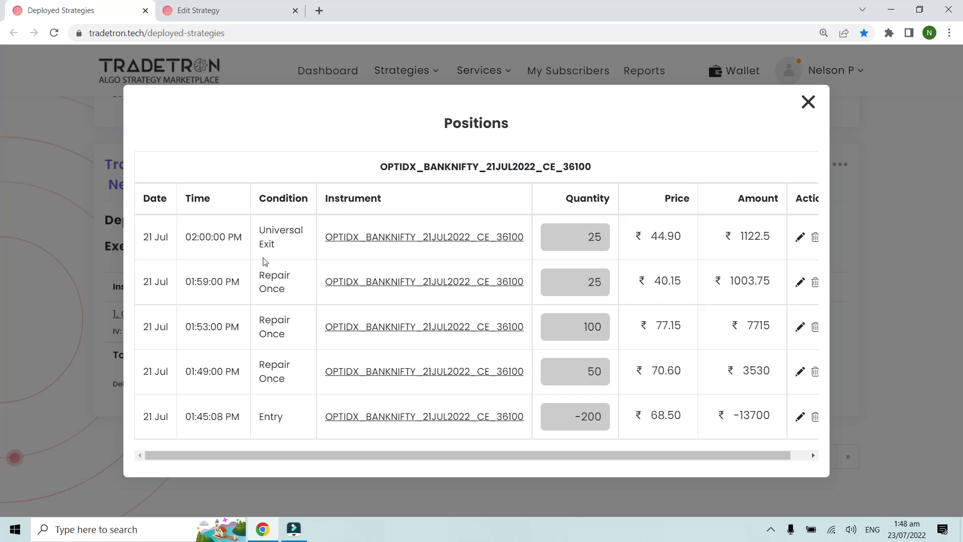
click(215, 10)
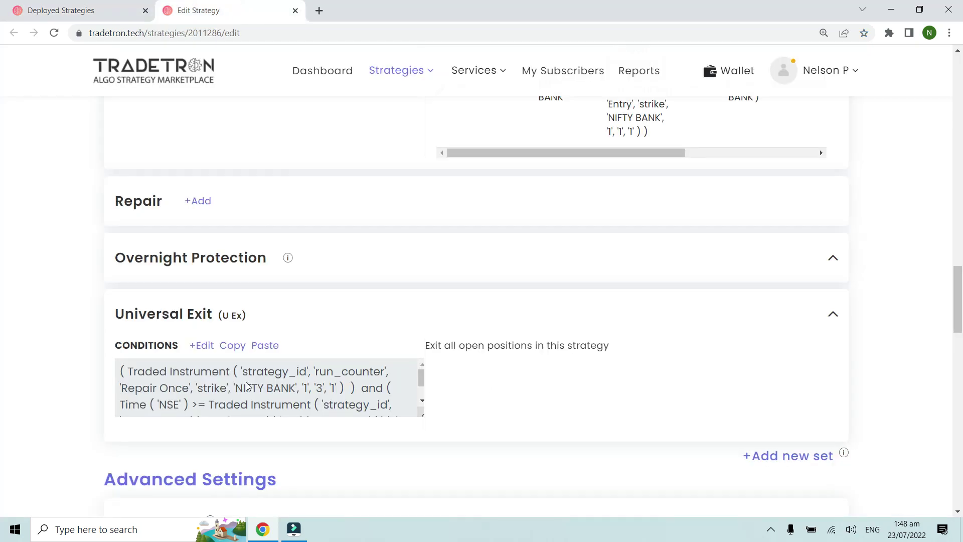
click(107, 14)
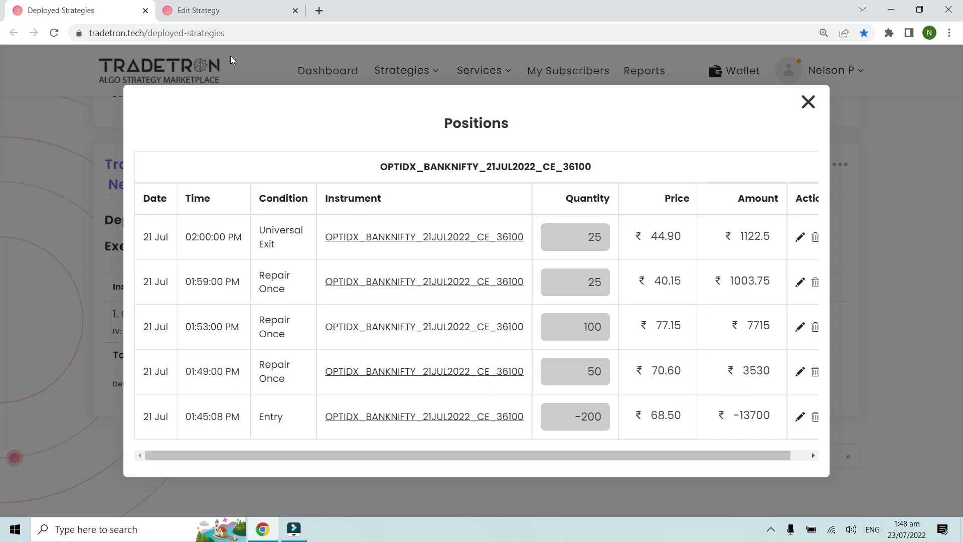
- Open the Tradetron YouTube channel in a new browser tab and search it for "Exit after x minutes"
click(319, 11)
click(299, 54)
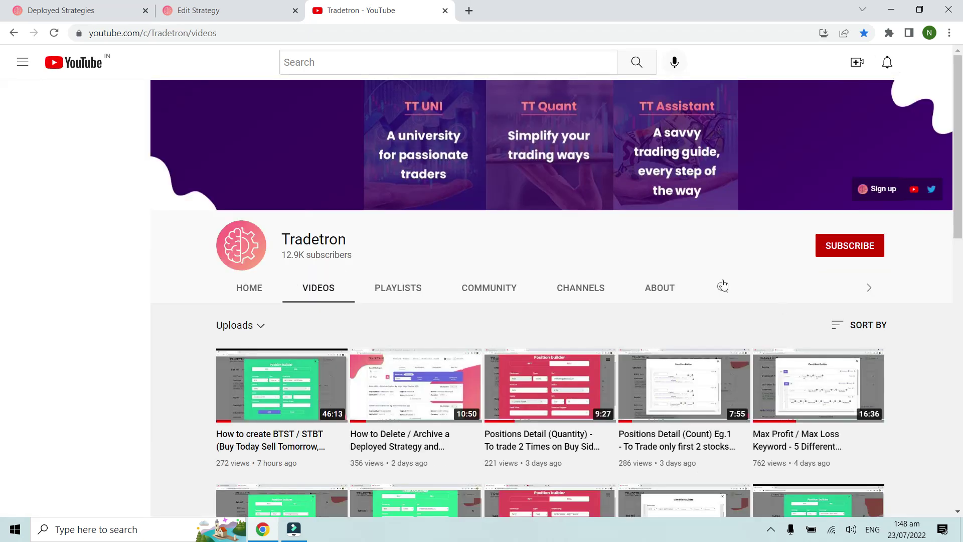
click(722, 285)
text(Ex)
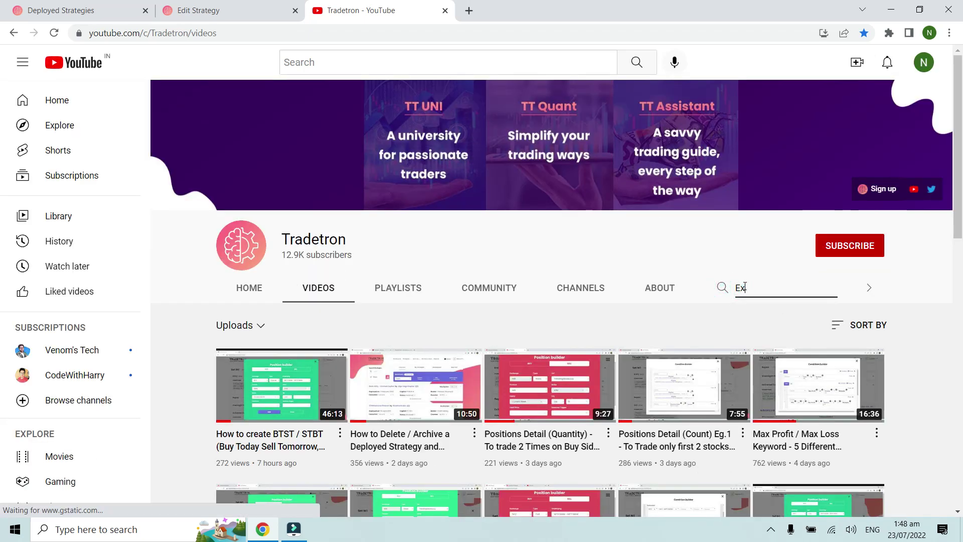
text(it after)
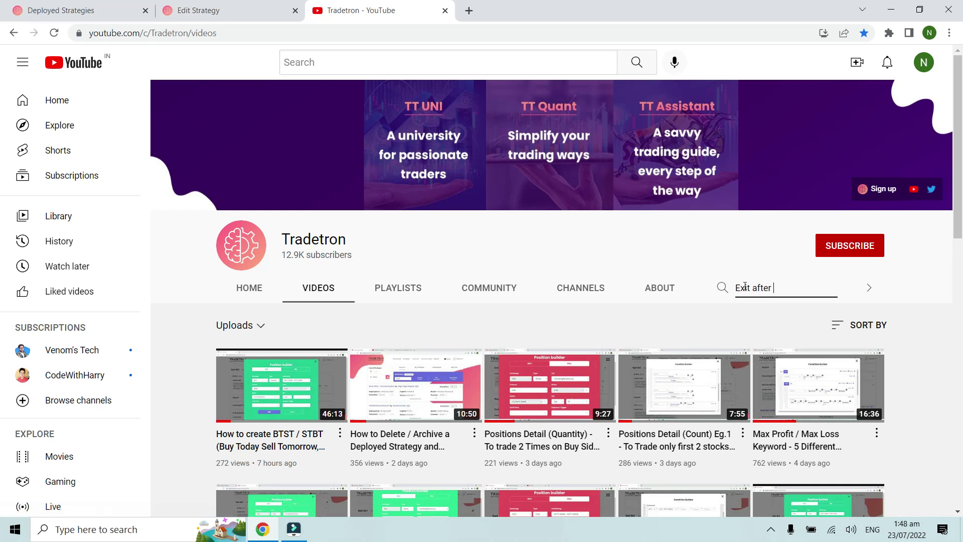
text( x minutes)
key(Return)
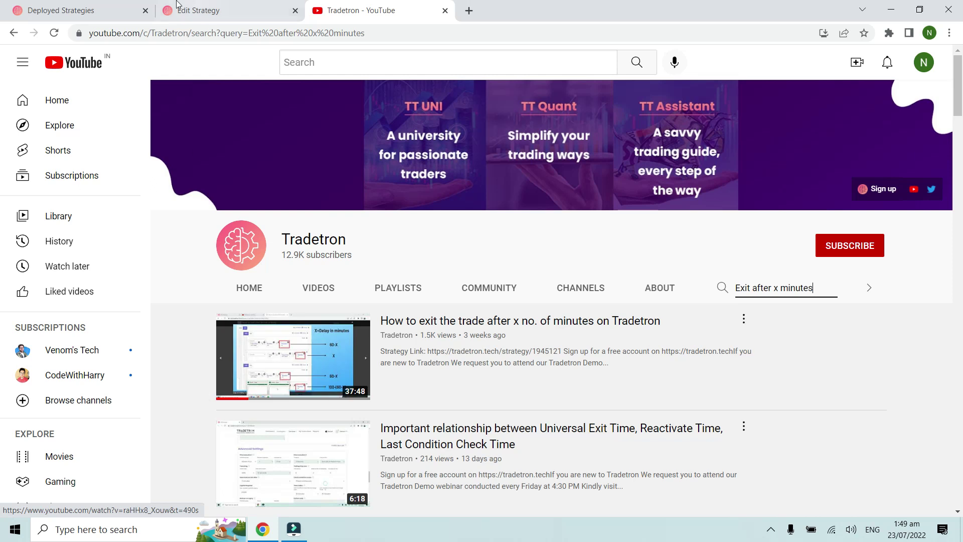
- Close the executed positions, check the Multiply strategy's further options, and look over the deployed Eg. 2 - Sell and Eg. 1 strategies
click(90, 10)
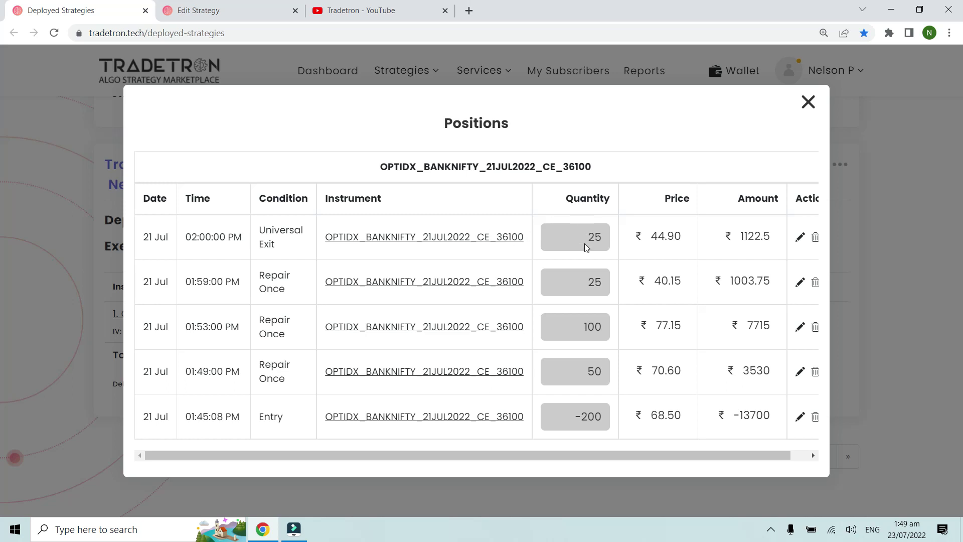
click(808, 102)
click(840, 170)
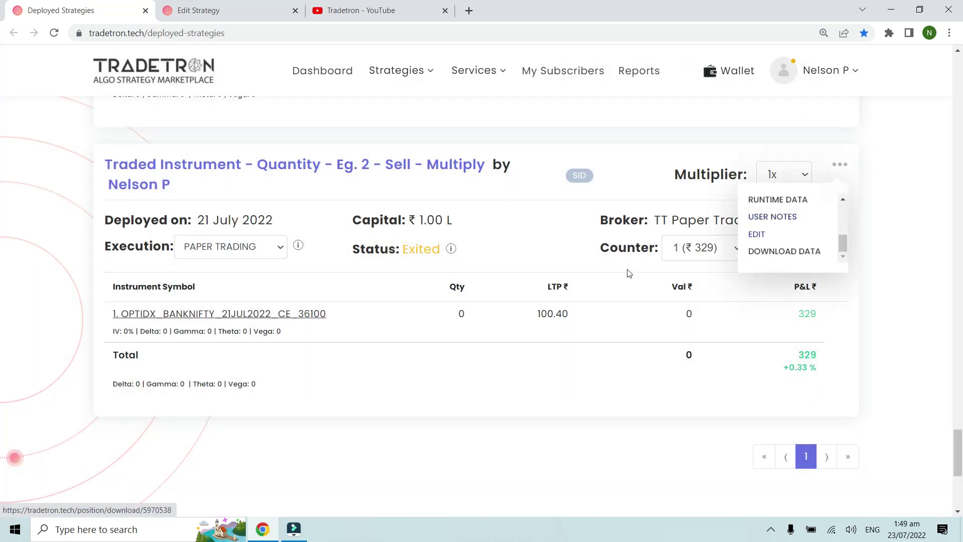
click(614, 262)
scroll(613, 257, up, 5)
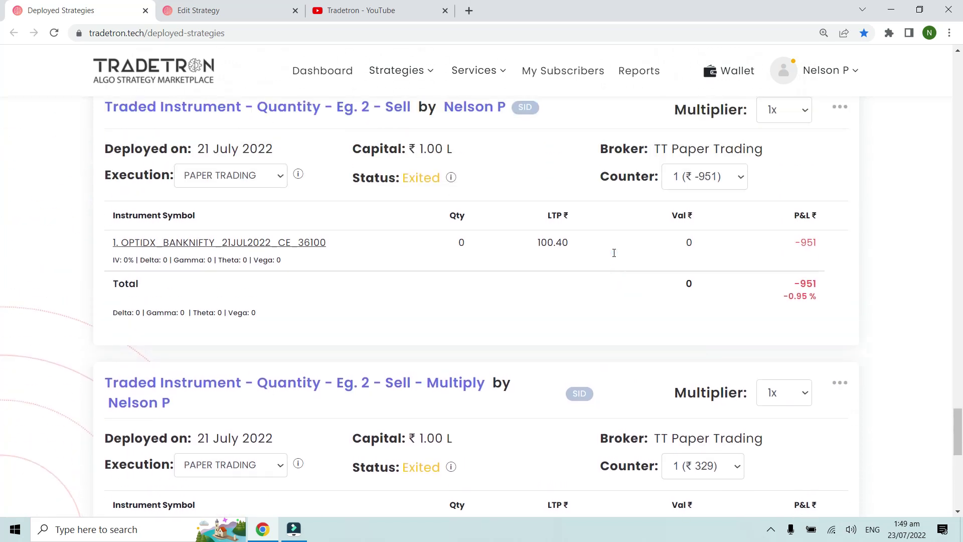
scroll(614, 256, up, 5)
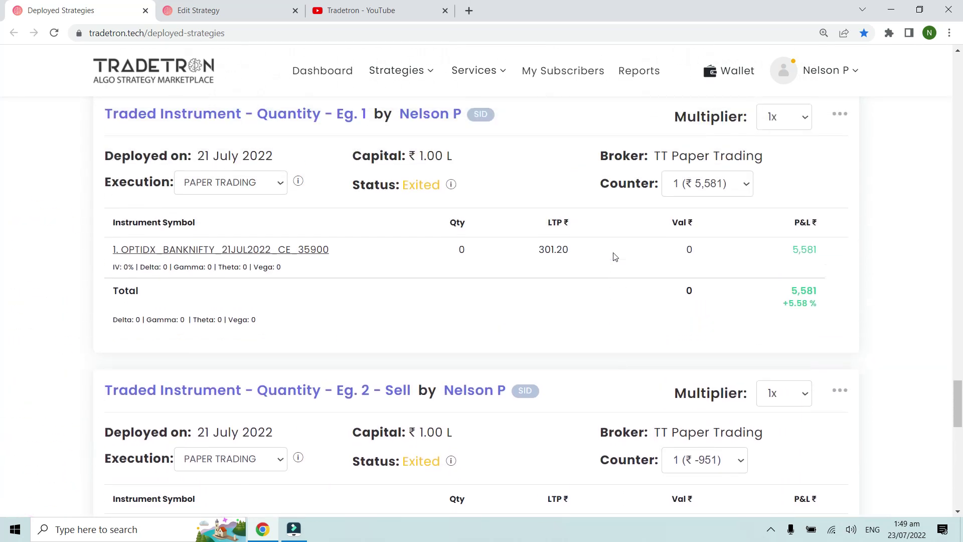
scroll(614, 257, up, 1)
scroll(614, 252, down, 1)
click(771, 530)
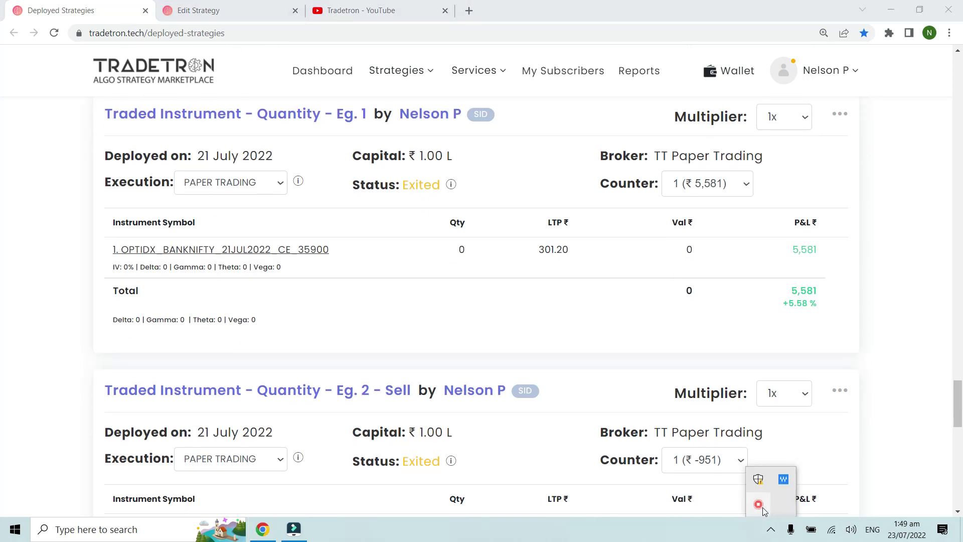